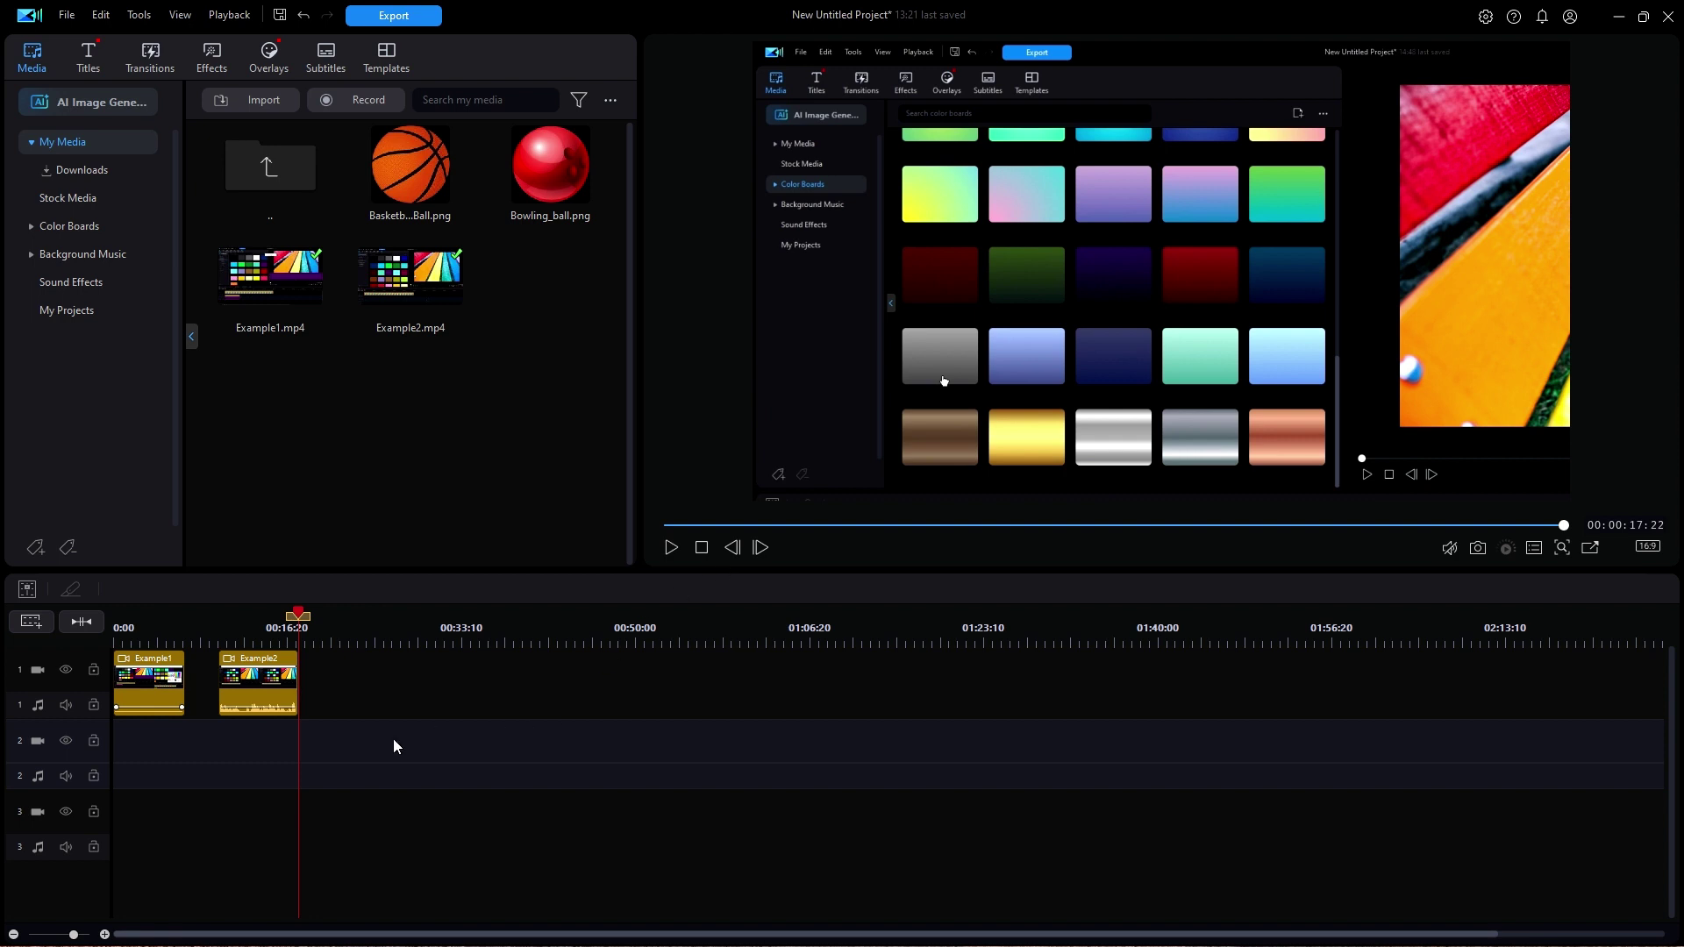
- Replace the two Example clips with Bowling_ball.png at the start of track 1
drag(376, 756, 3, 652)
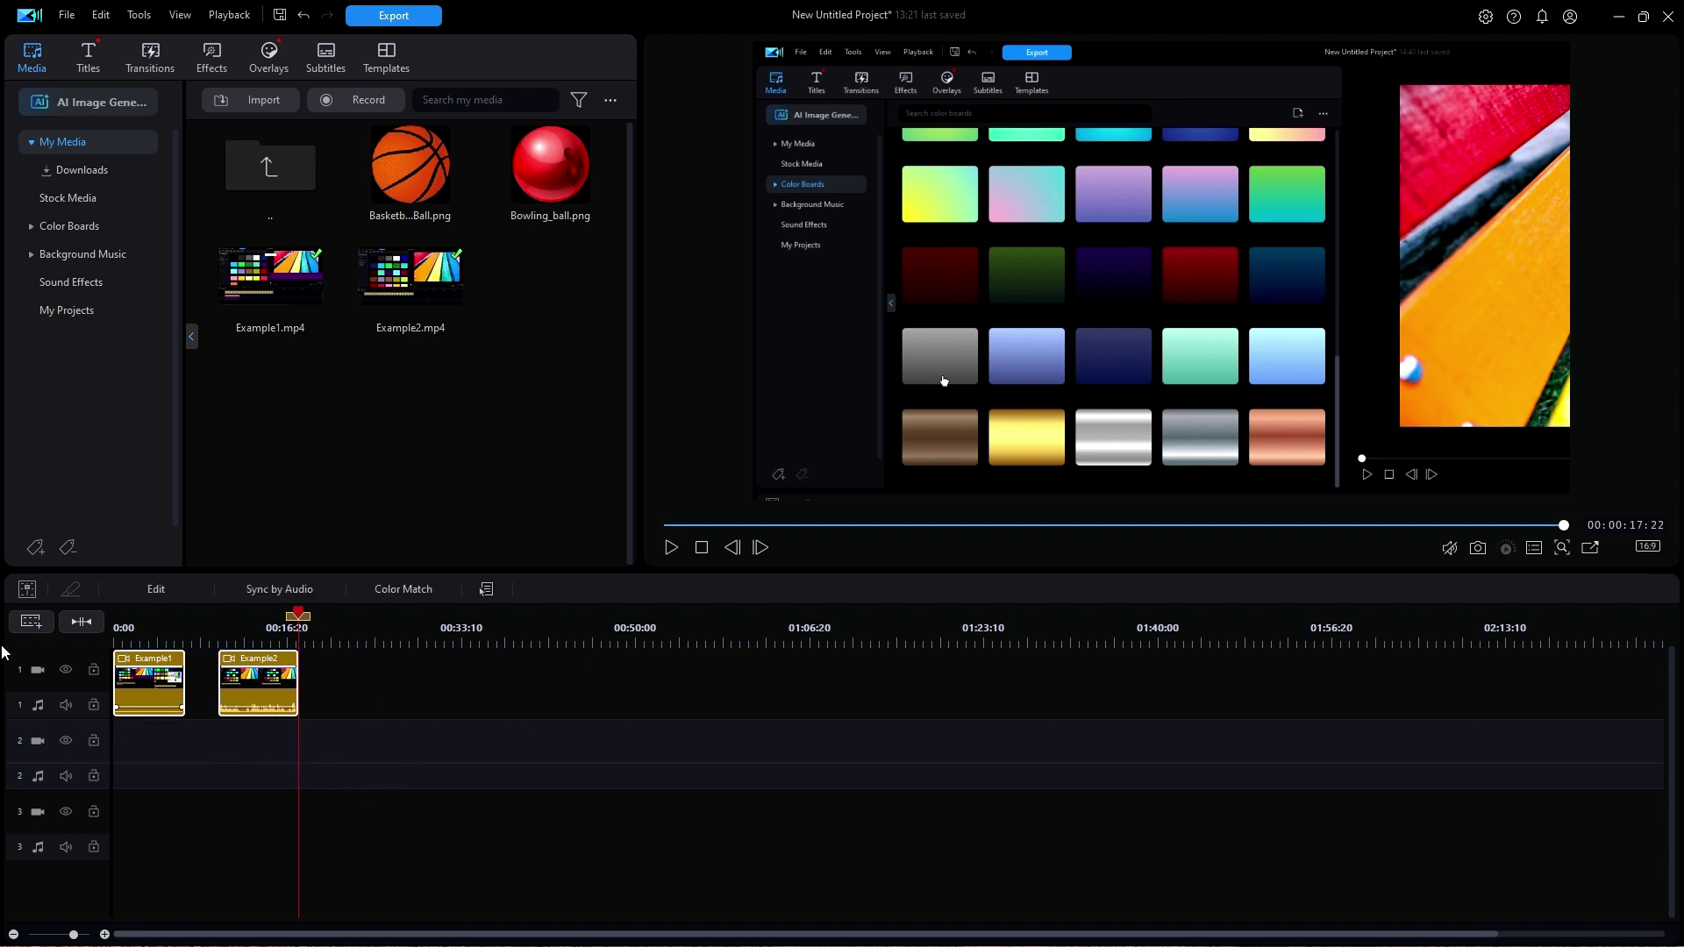
key(Delete)
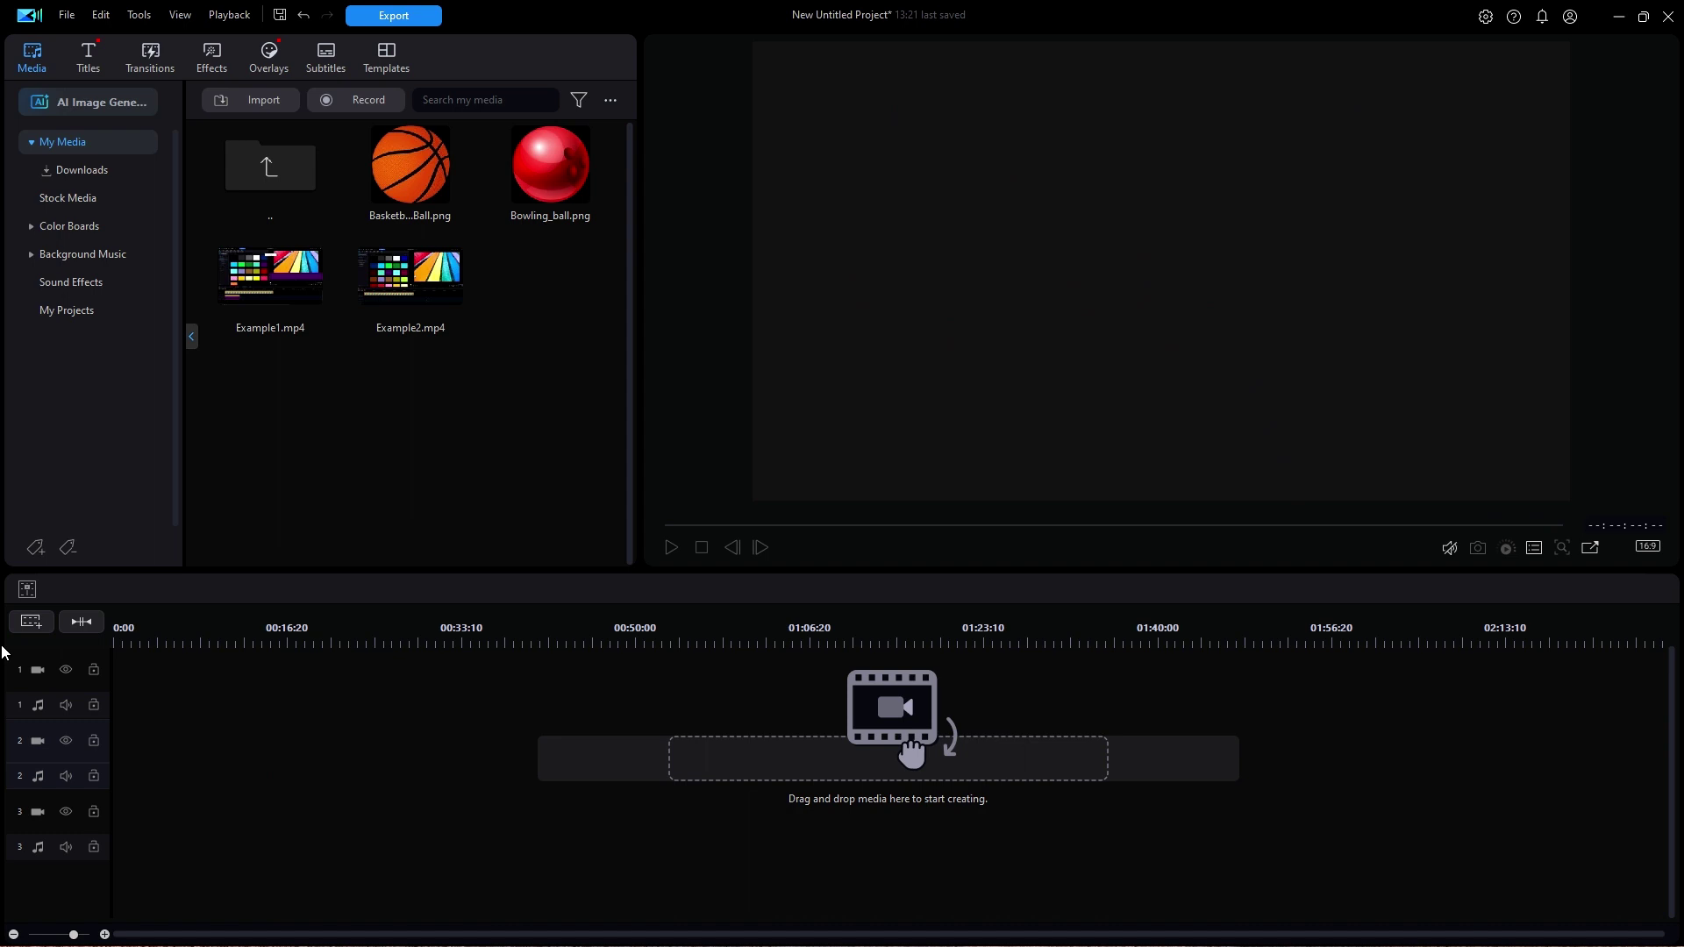
click(557, 175)
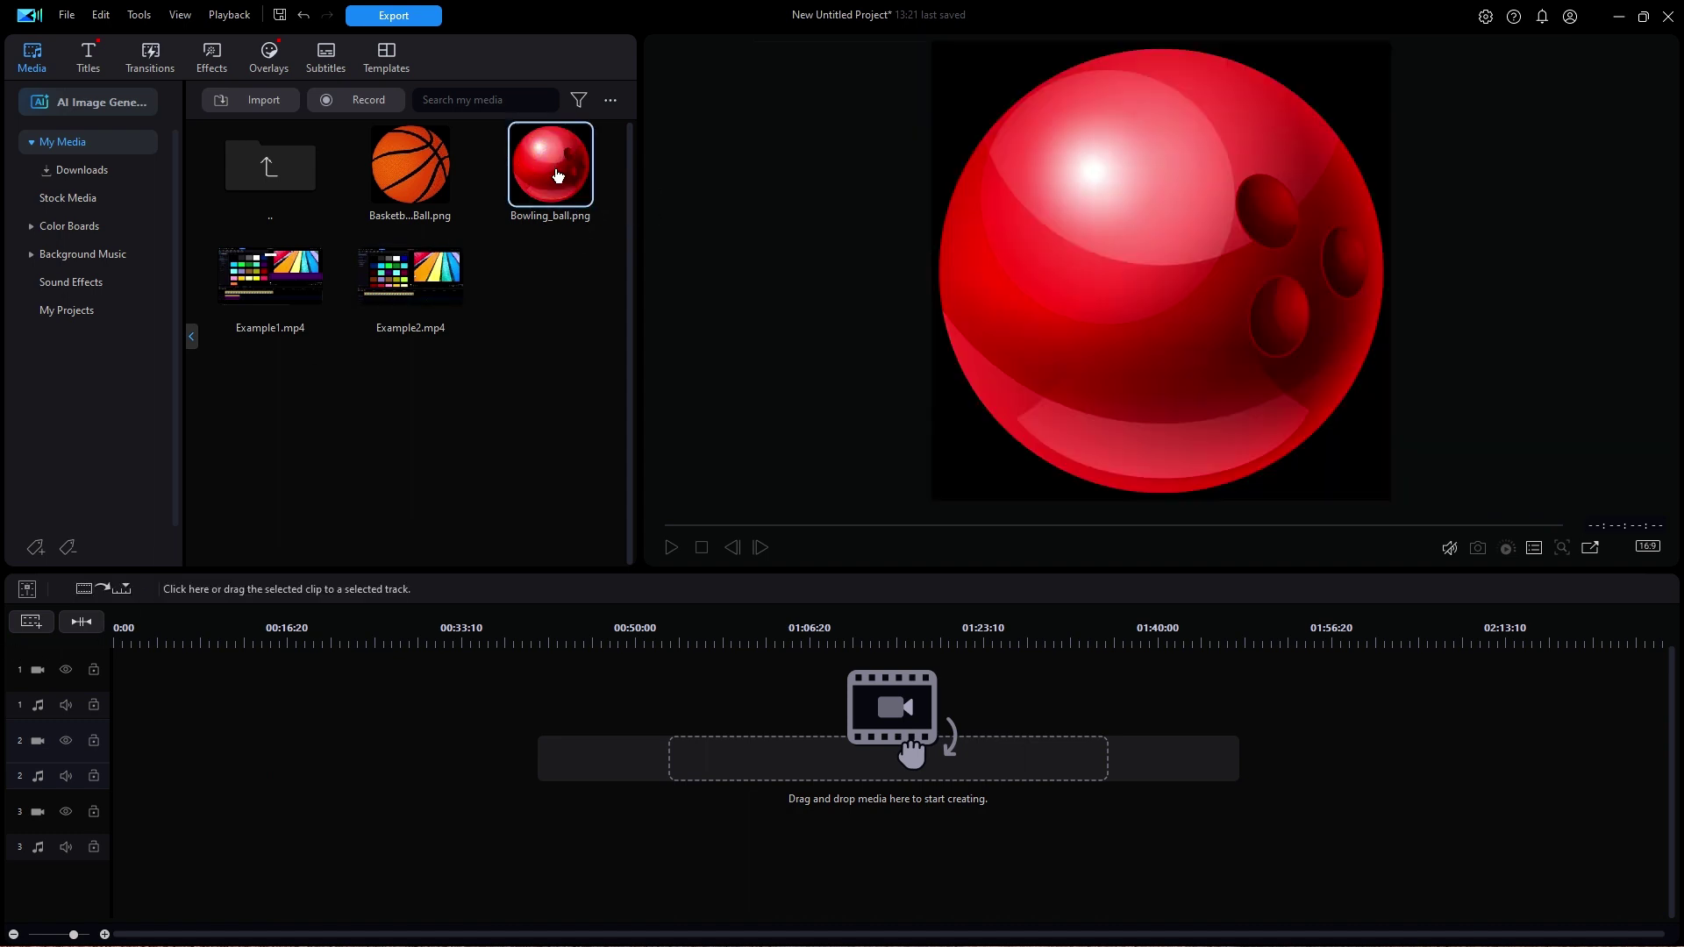
drag(553, 167, 118, 702)
drag(215, 621, 860, 591)
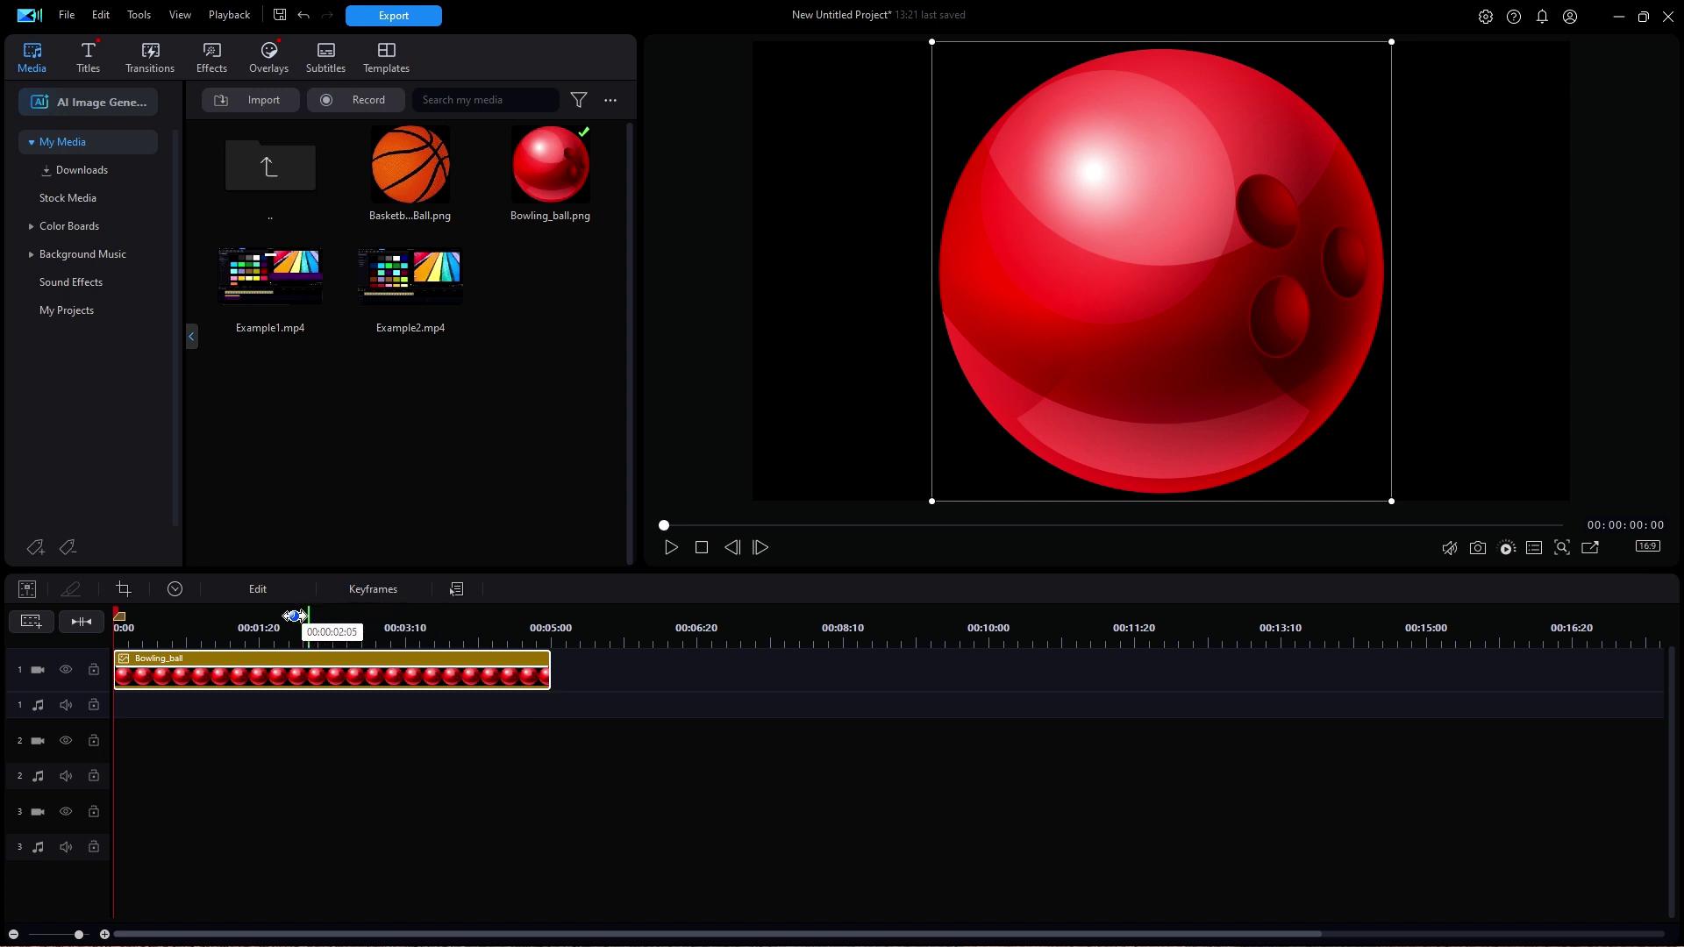
- Set the Bowling_ball clip duration to 00:00:04:00 and open it in Advanced Editing
click(175, 588)
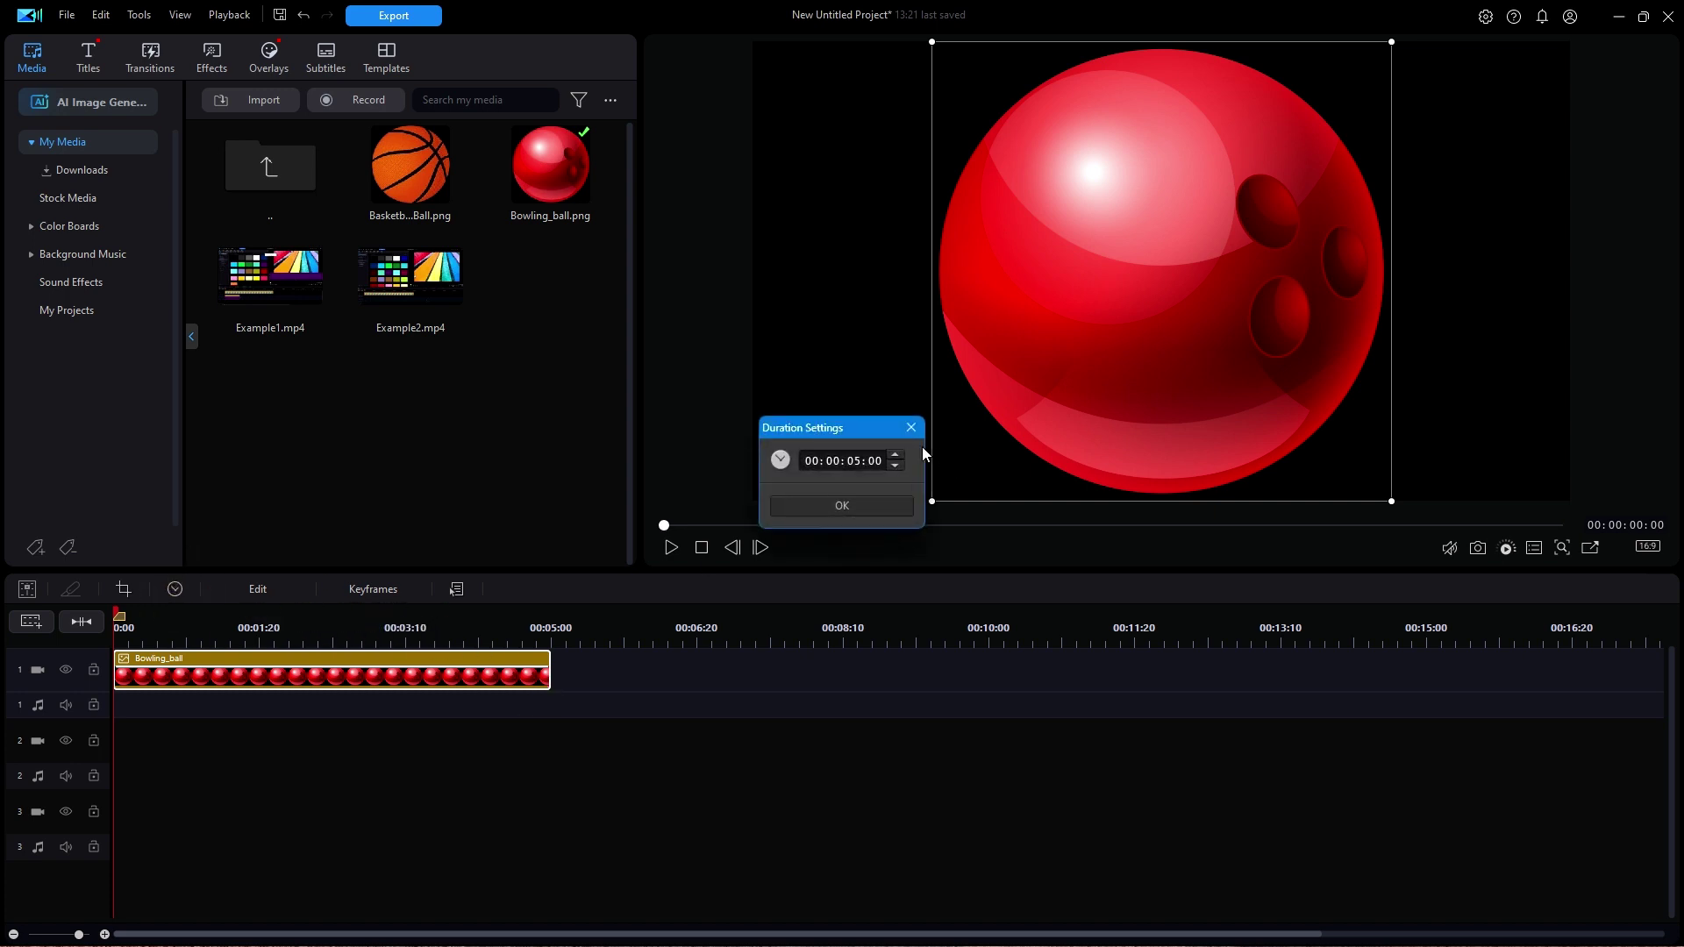
click(855, 460)
text(4)
click(871, 501)
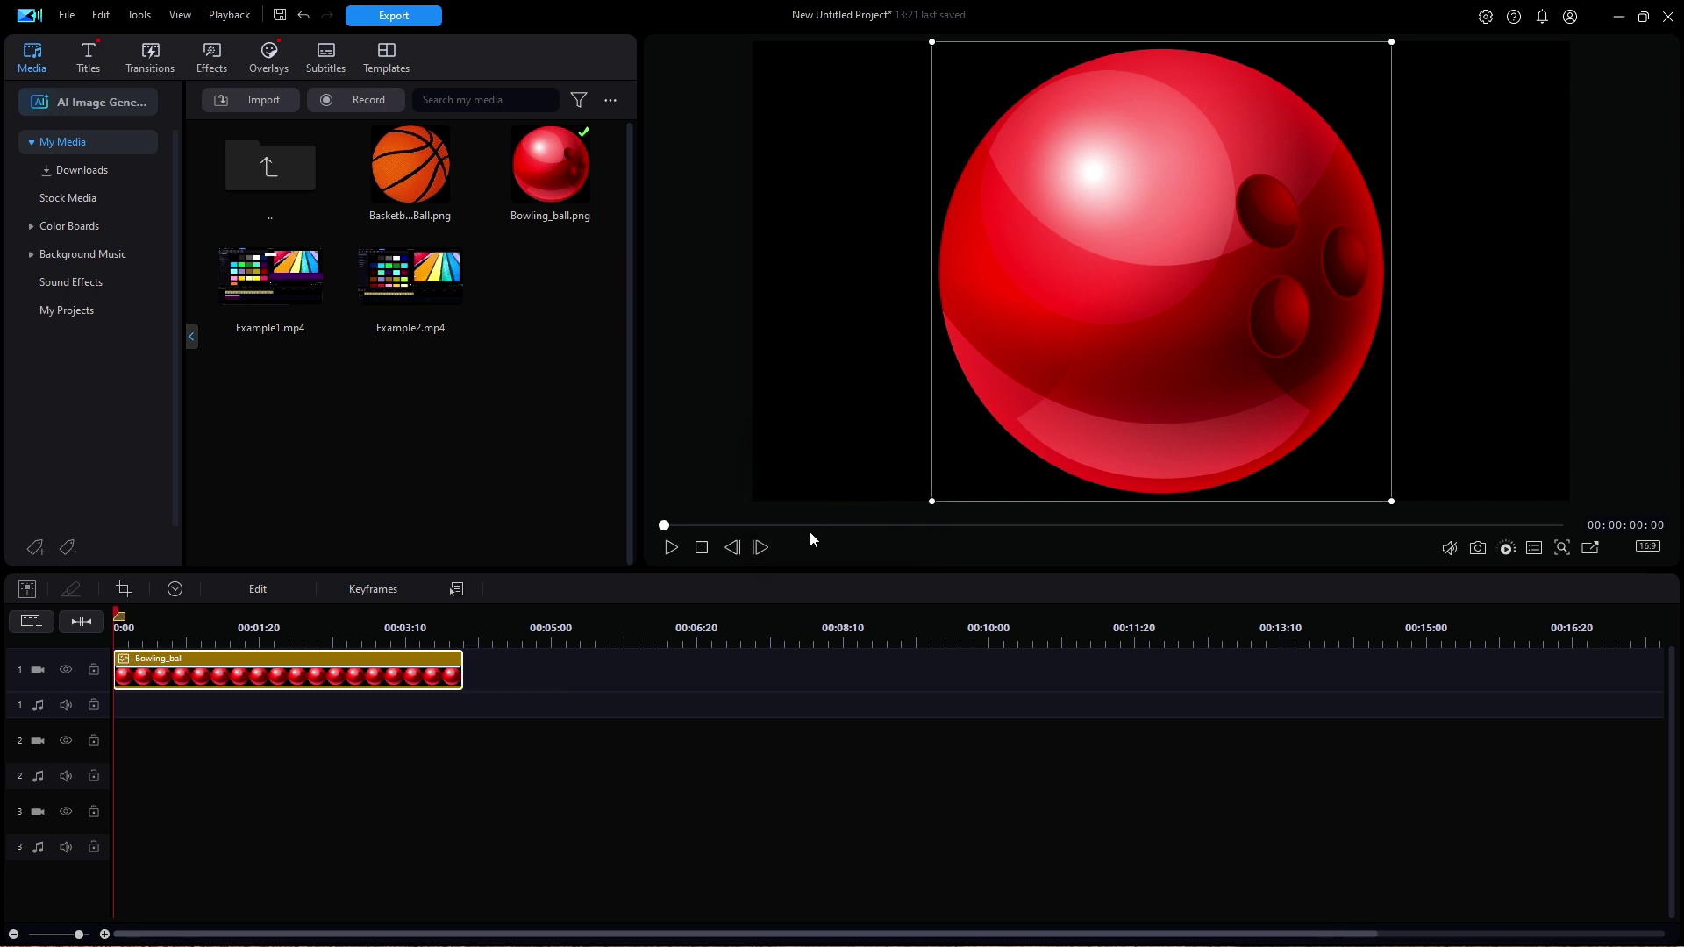
key(alt+e)
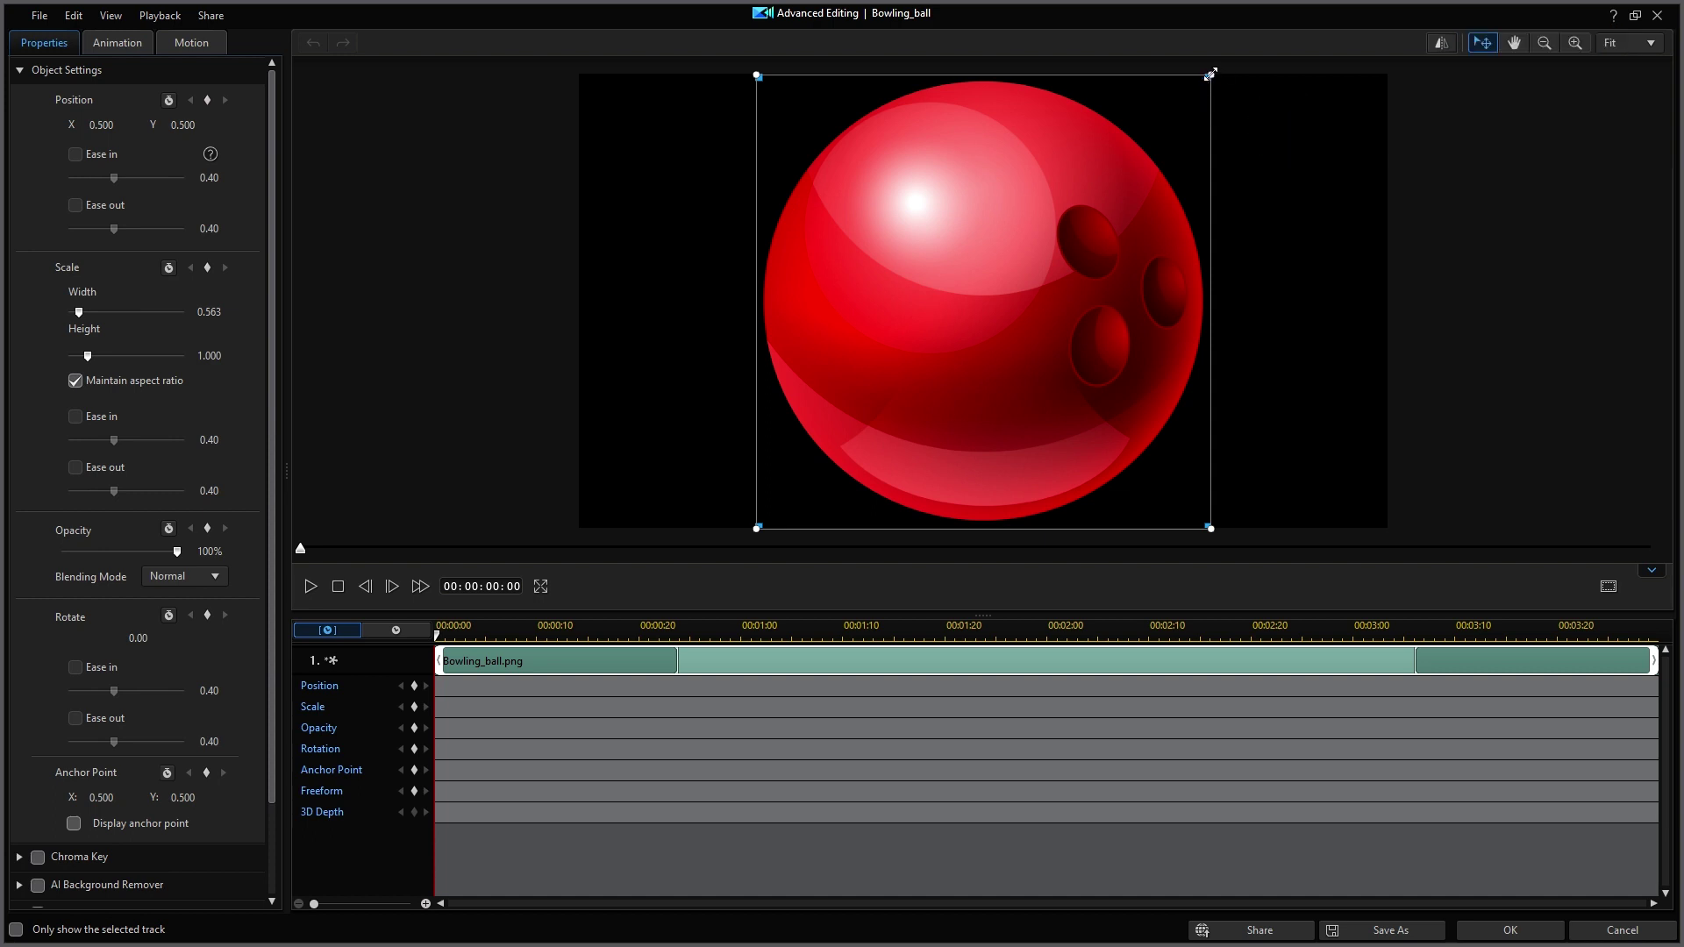
- Scale the bowling ball down to 0.194 width and 0.346 height
drag(1211, 75, 867, 370)
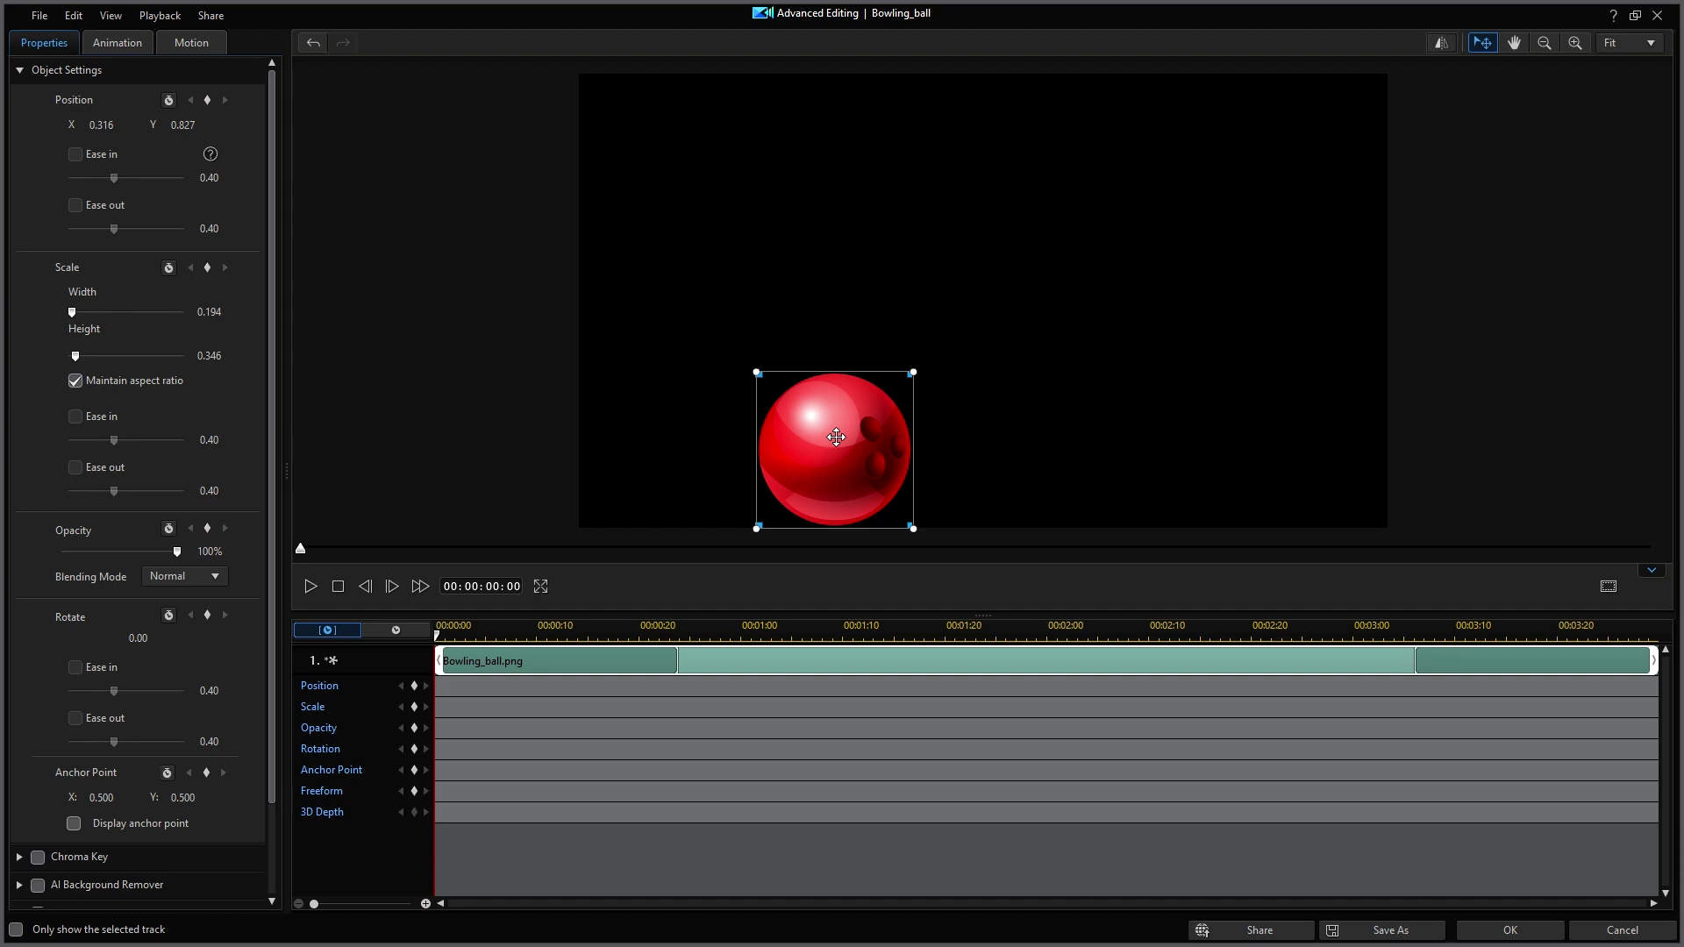
- Move the ball to X 0.097, Y 0.500 and add a Position keyframe at the clip start
click(840, 442)
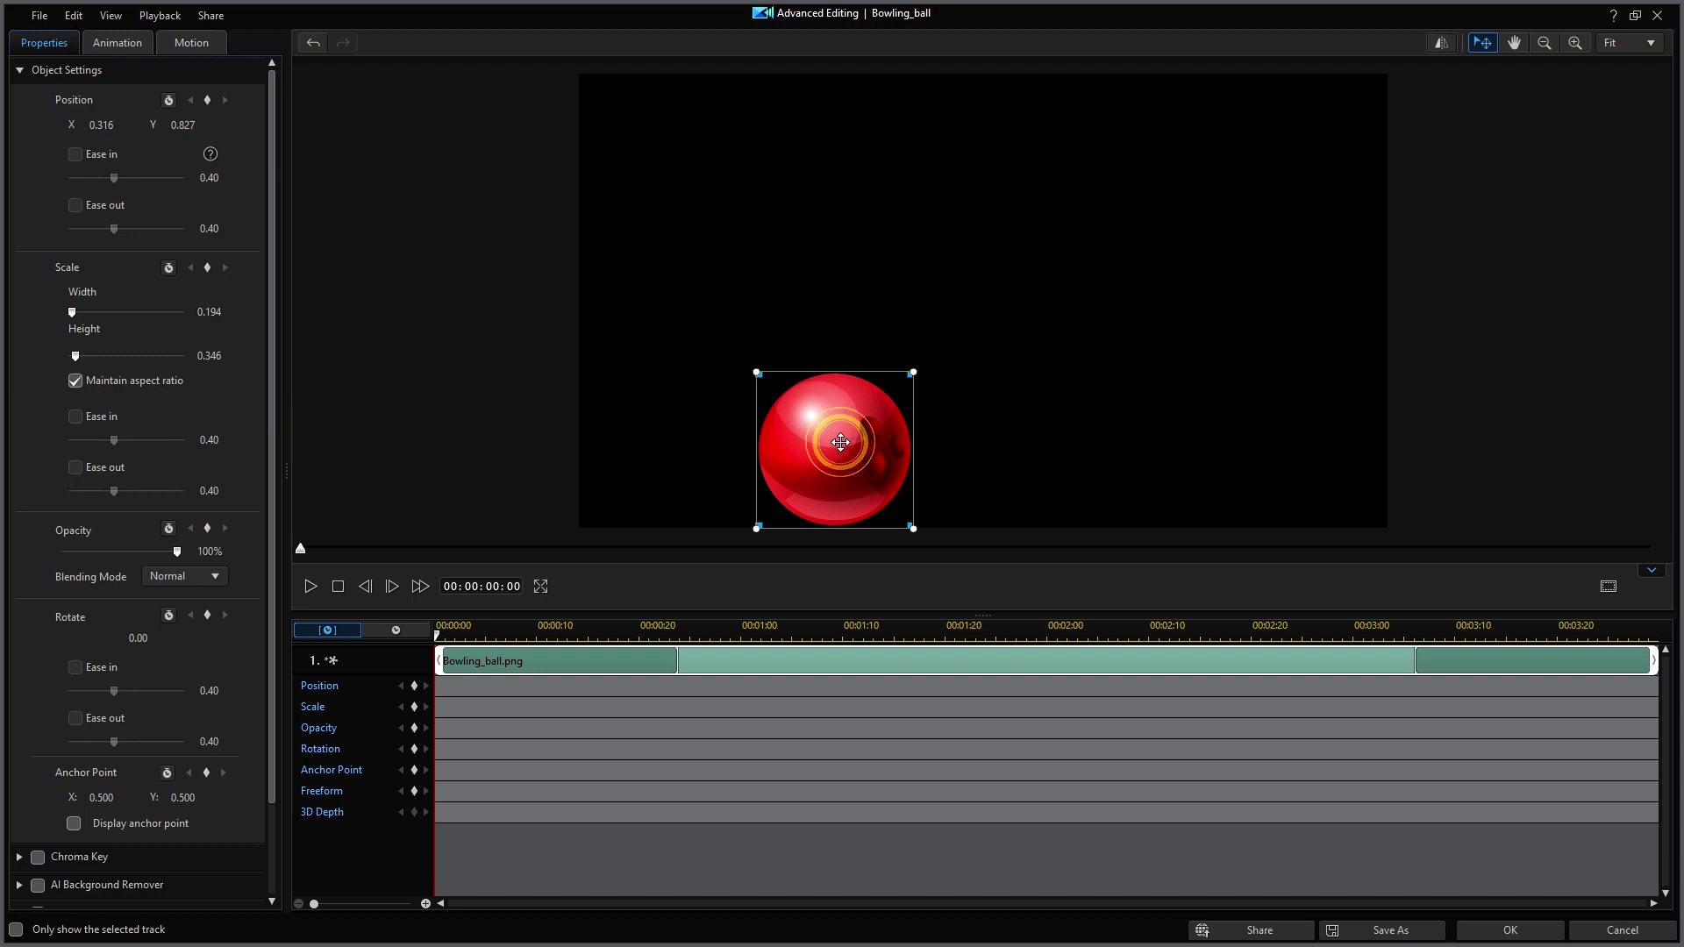
drag(840, 442, 665, 291)
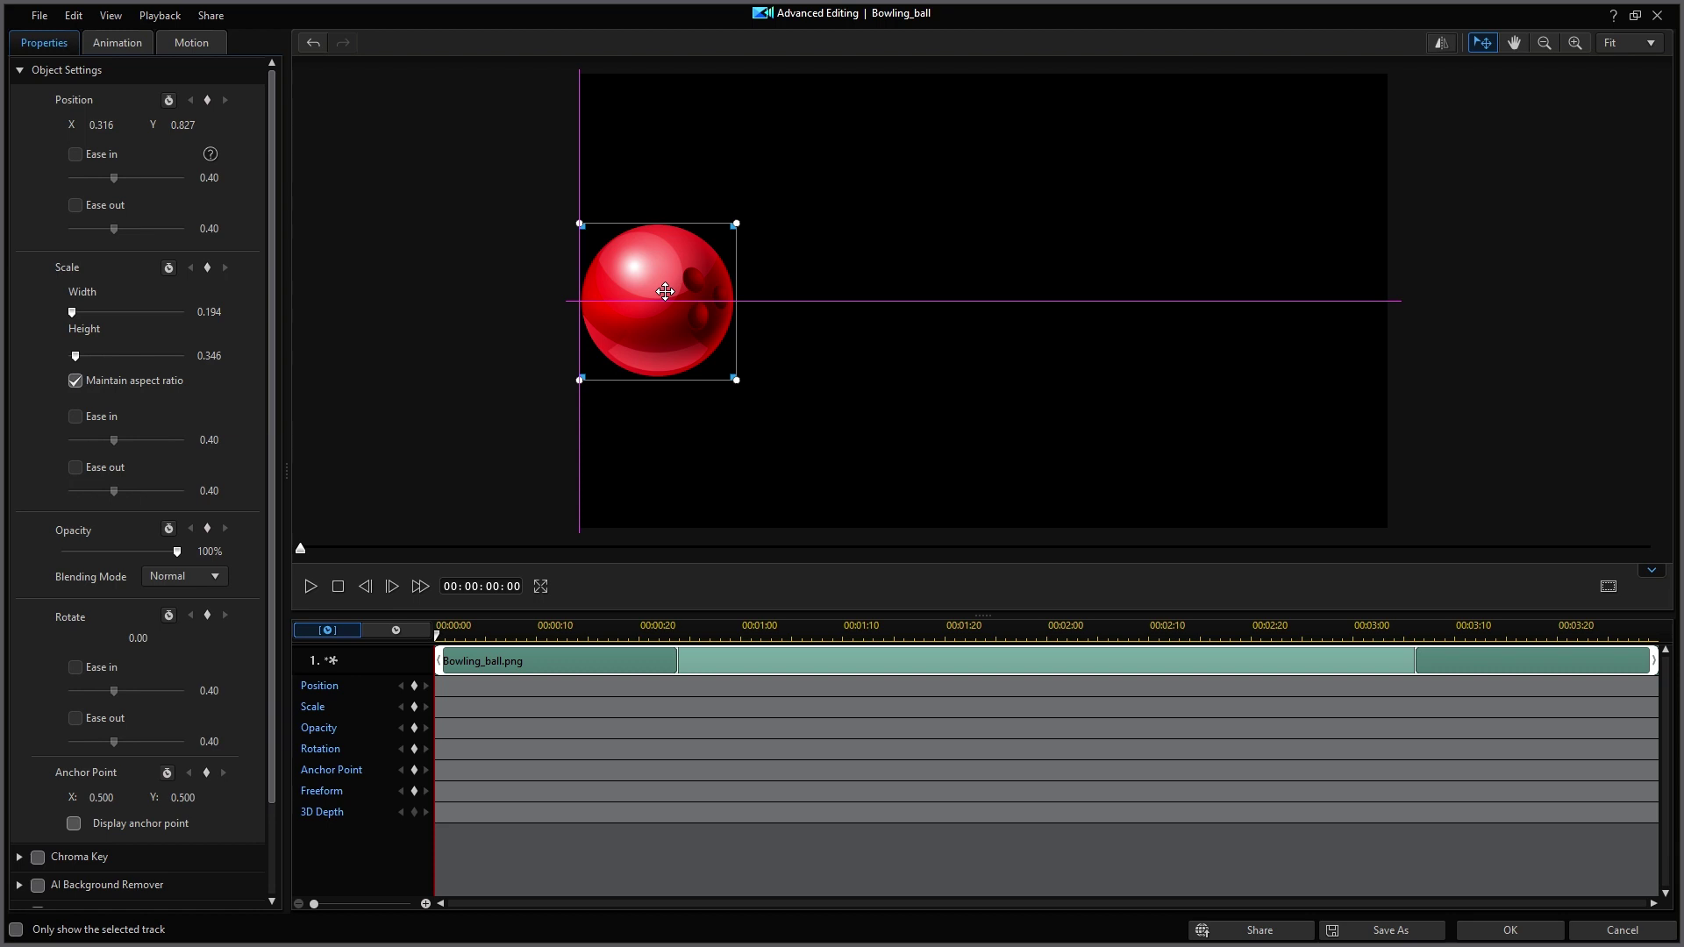
drag(665, 291, 665, 292)
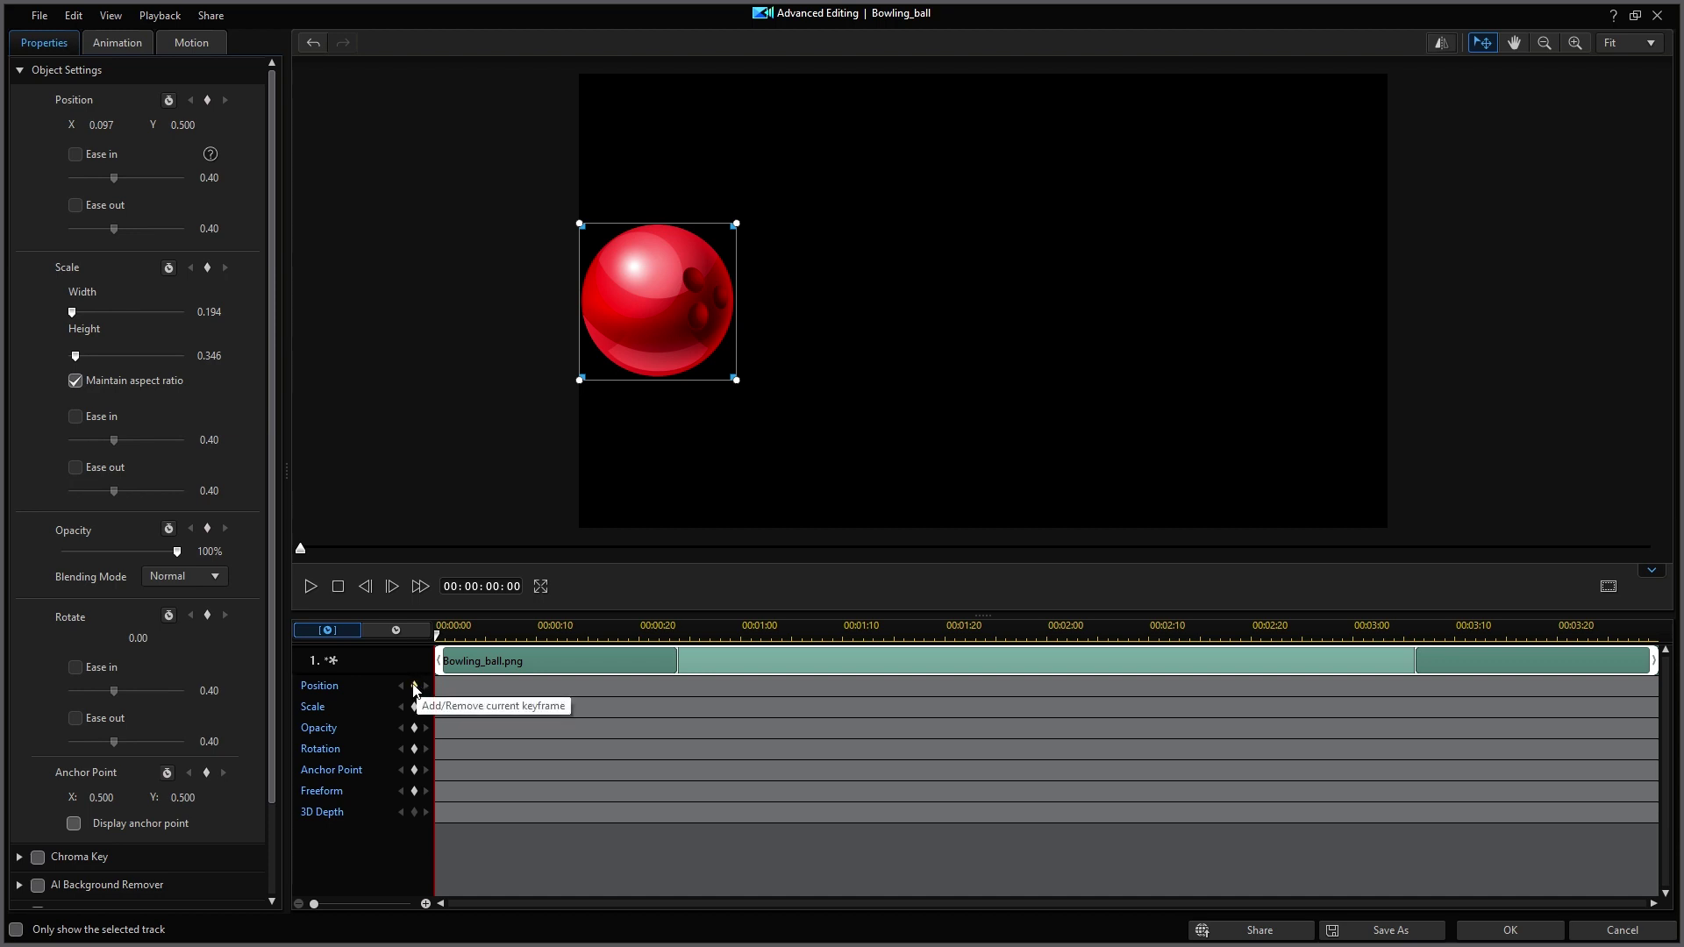
click(415, 687)
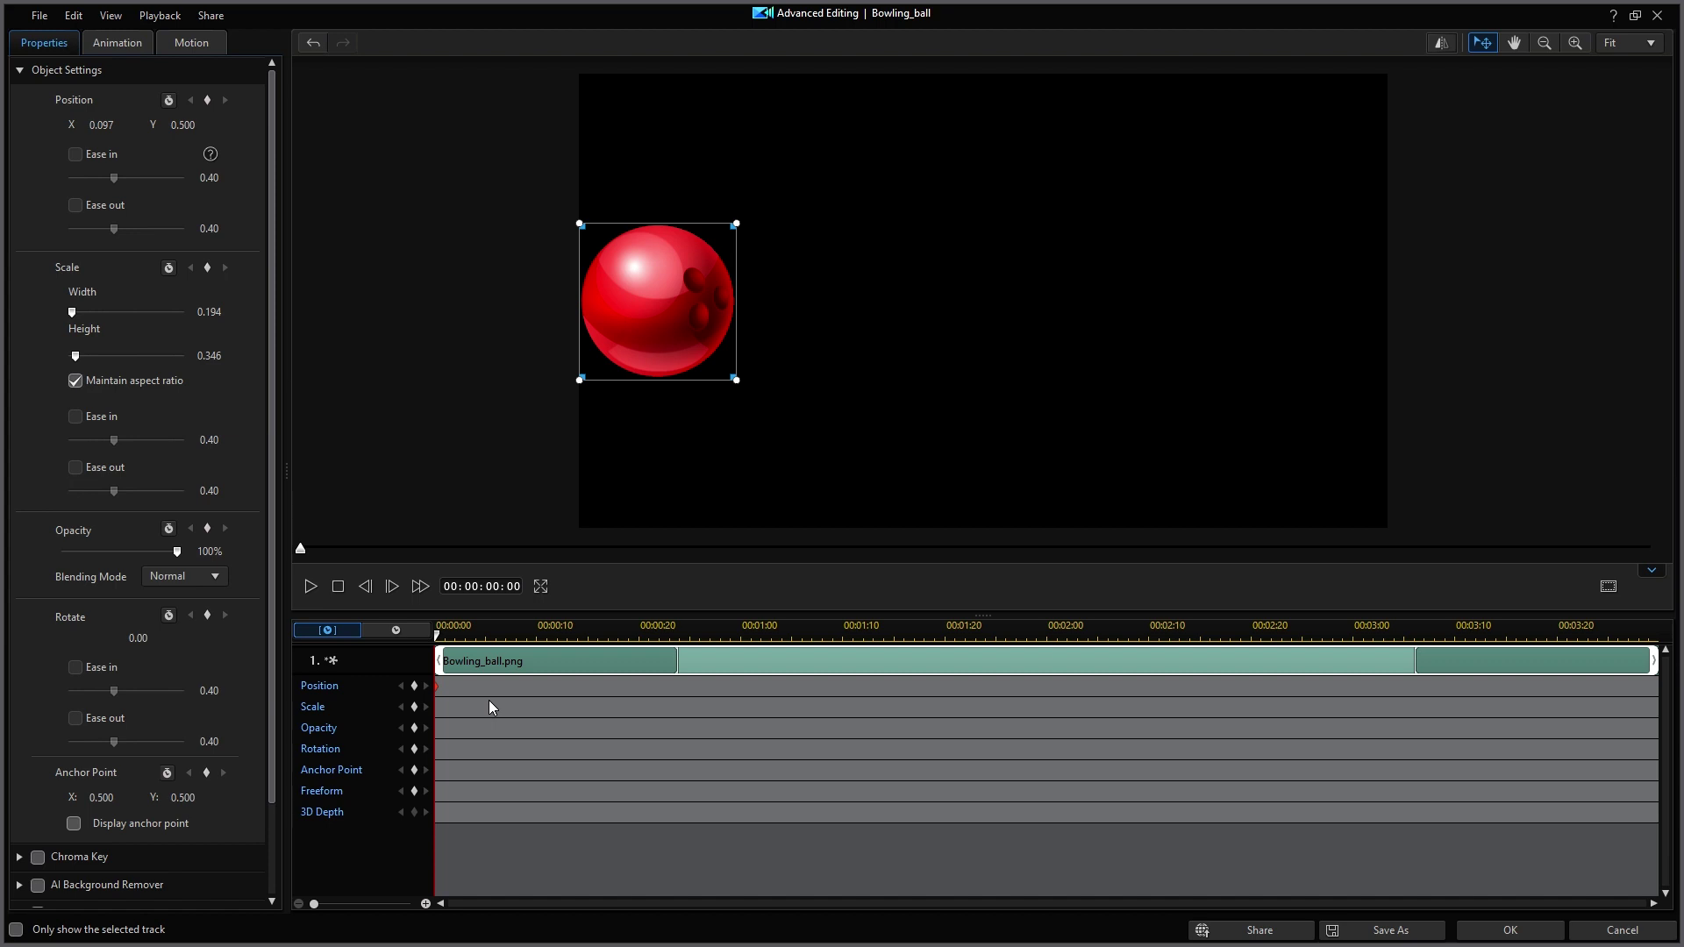
- At the clip's 4-second end, move the ball to the right side (X 0.903, Y 0.562)
drag(437, 631, 1680, 658)
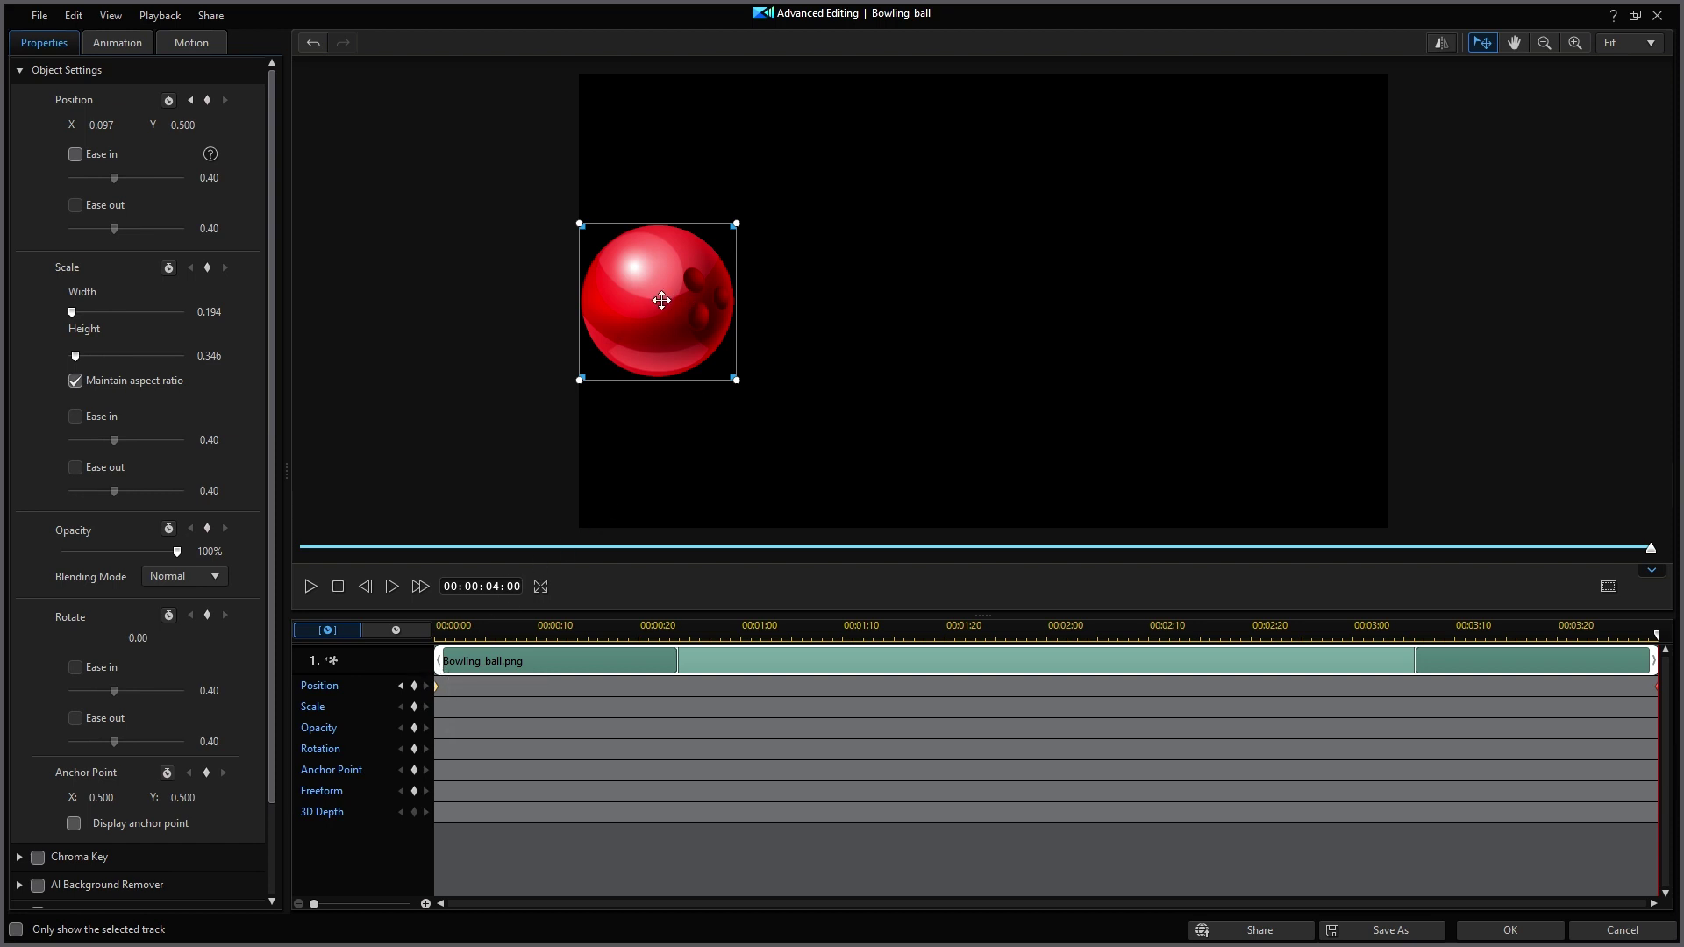
drag(663, 300, 1311, 326)
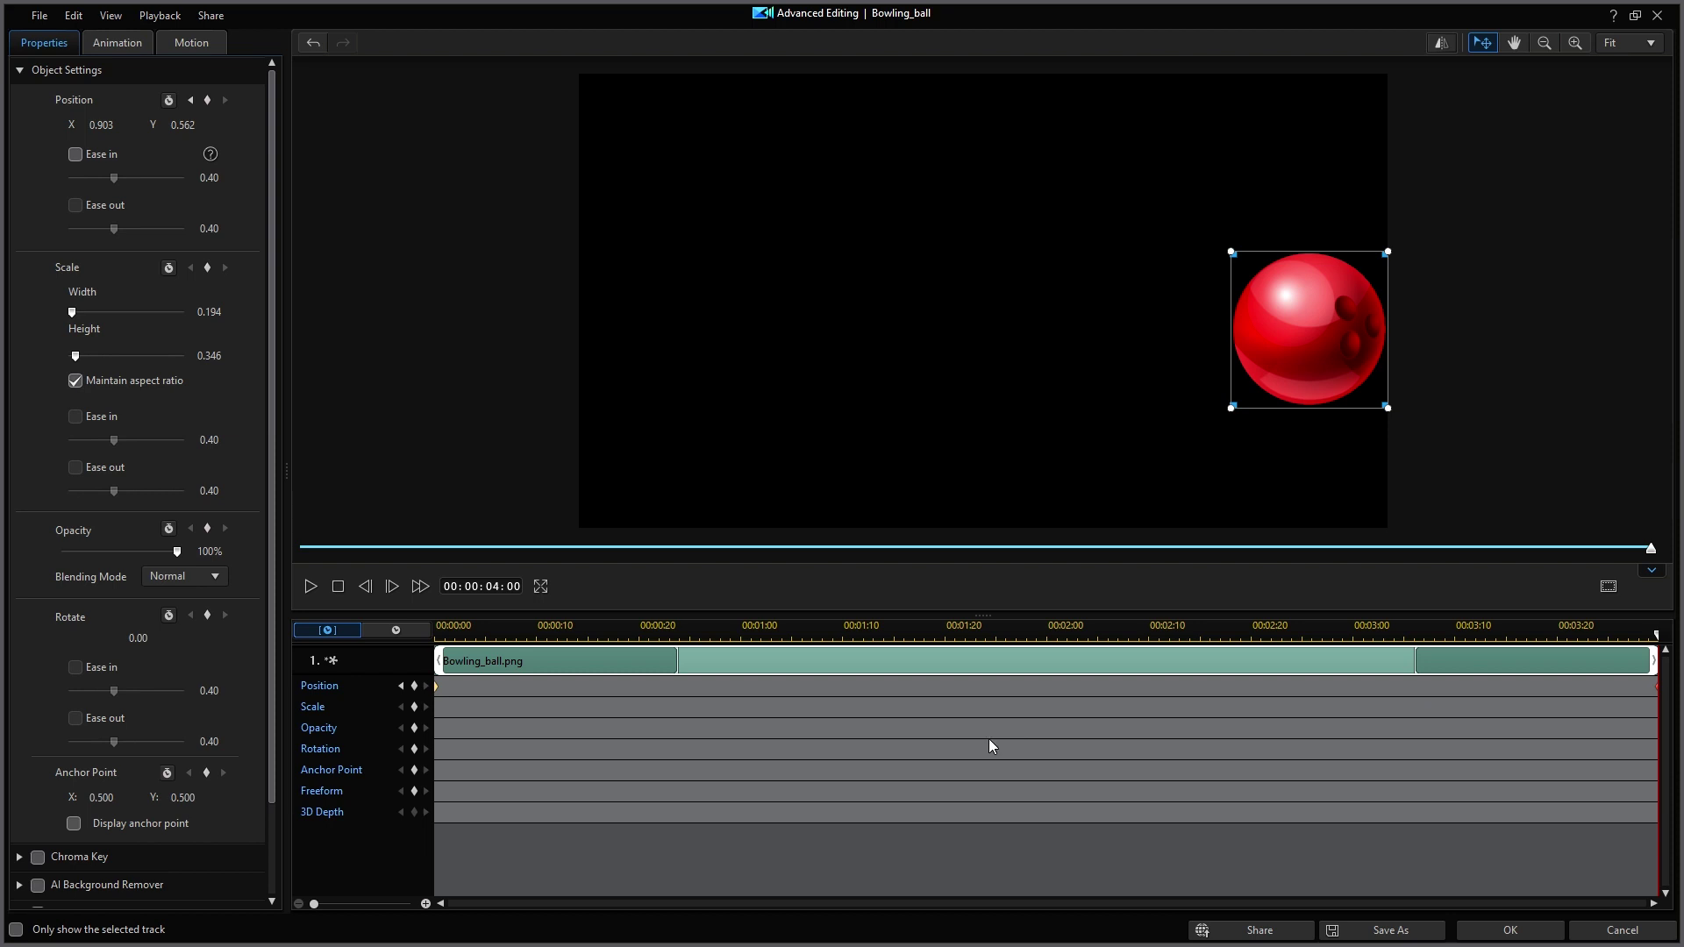
click(339, 587)
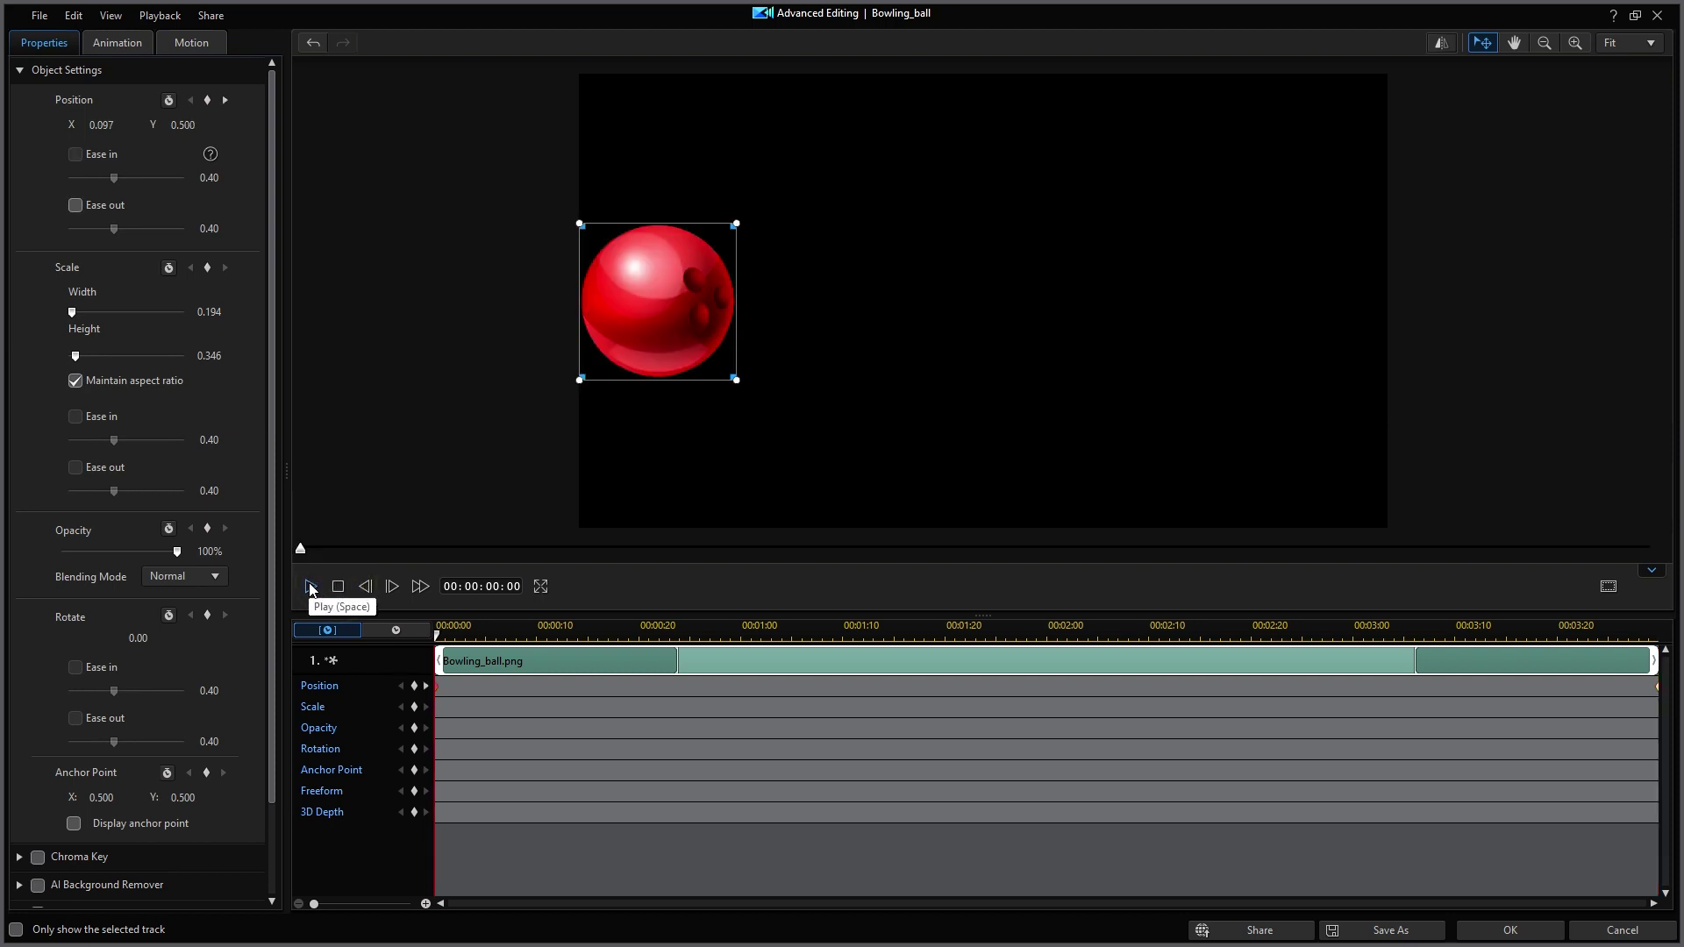
click(310, 587)
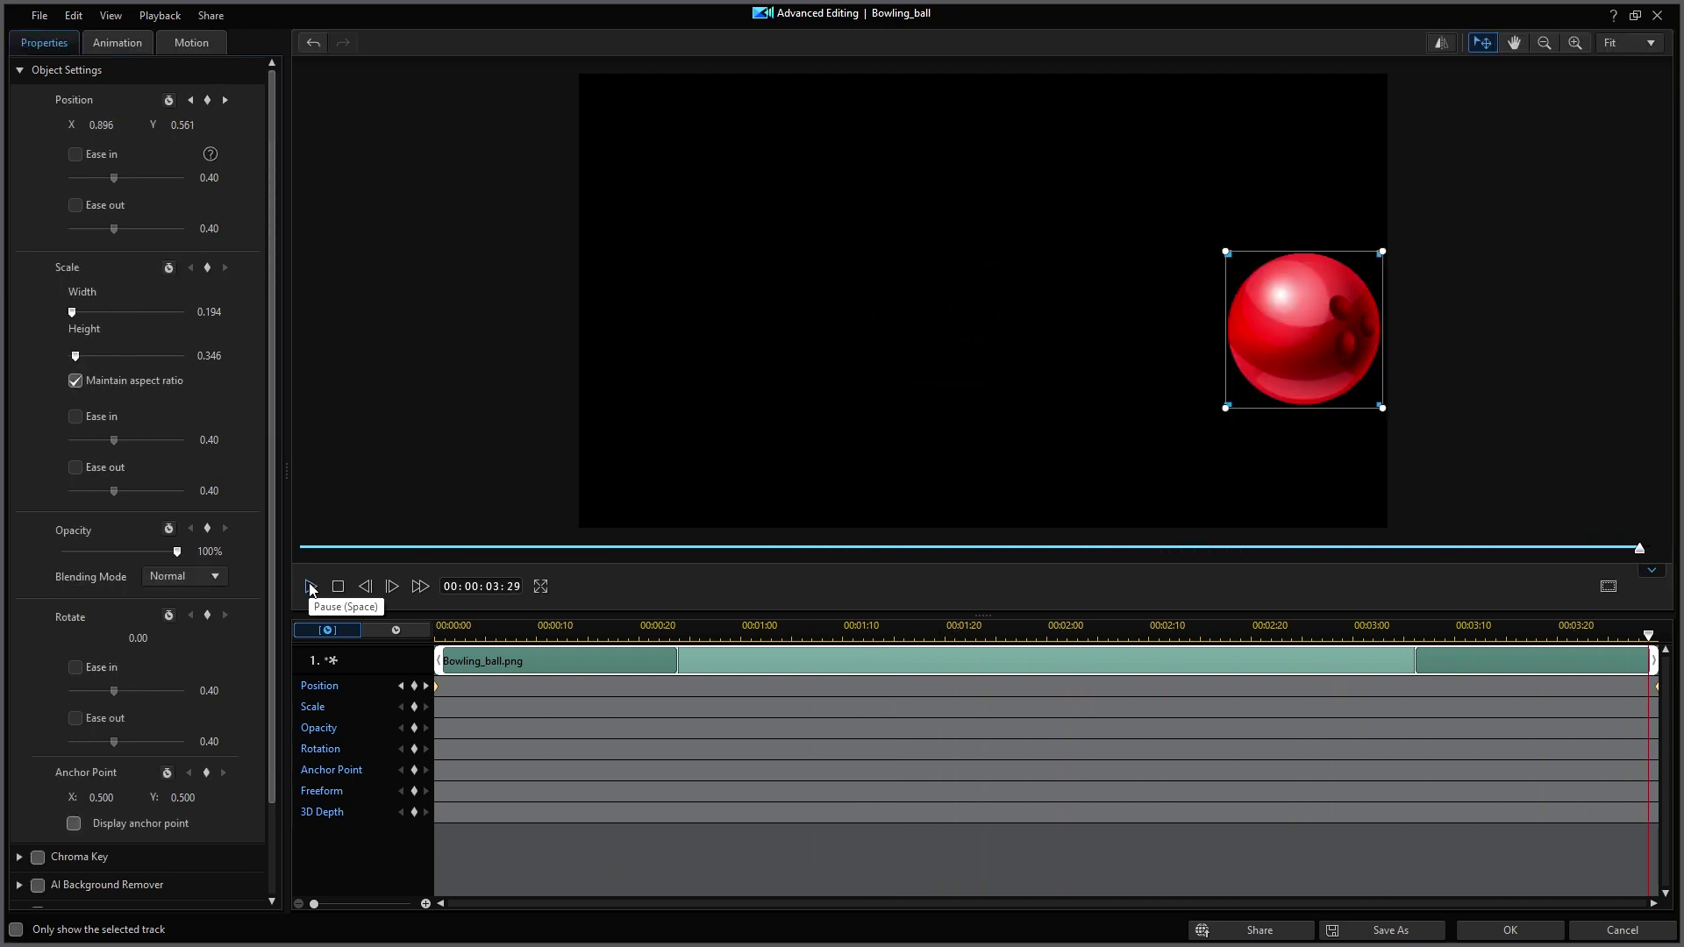
click(1655, 637)
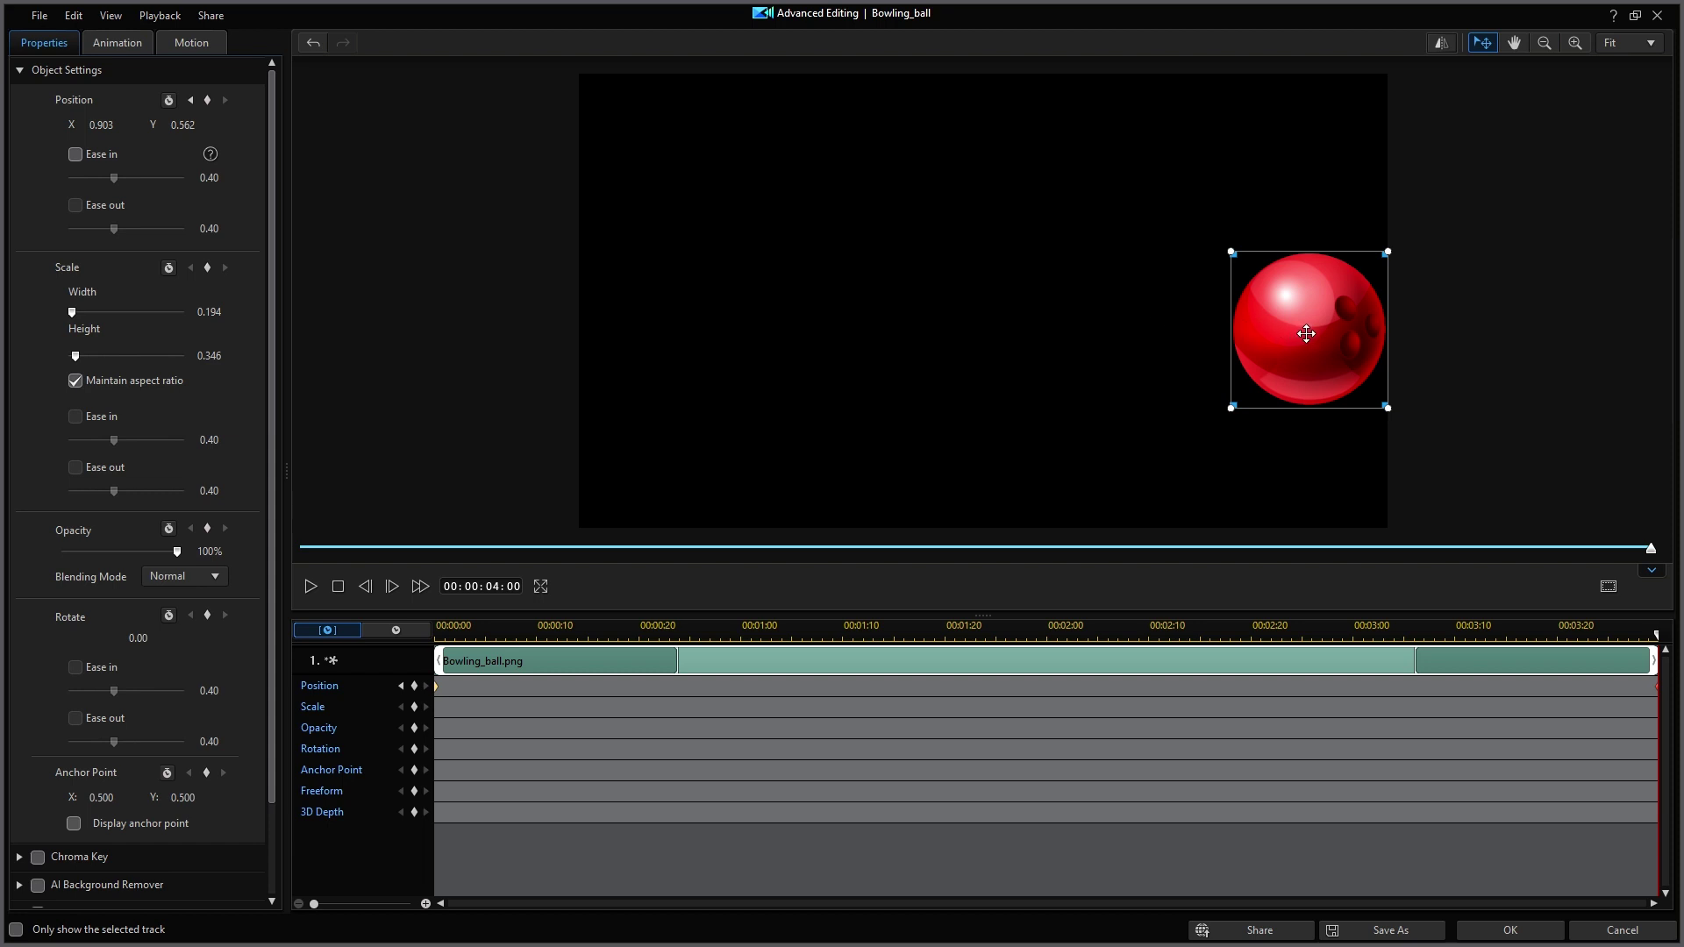
- Raise the ball's 4-second end position to Y 0.500, then return to the clip start
mouse_move(1301, 332)
mouse_down()
mouse_move(1313, 290)
mouse_move(1310, 305)
mouse_up()
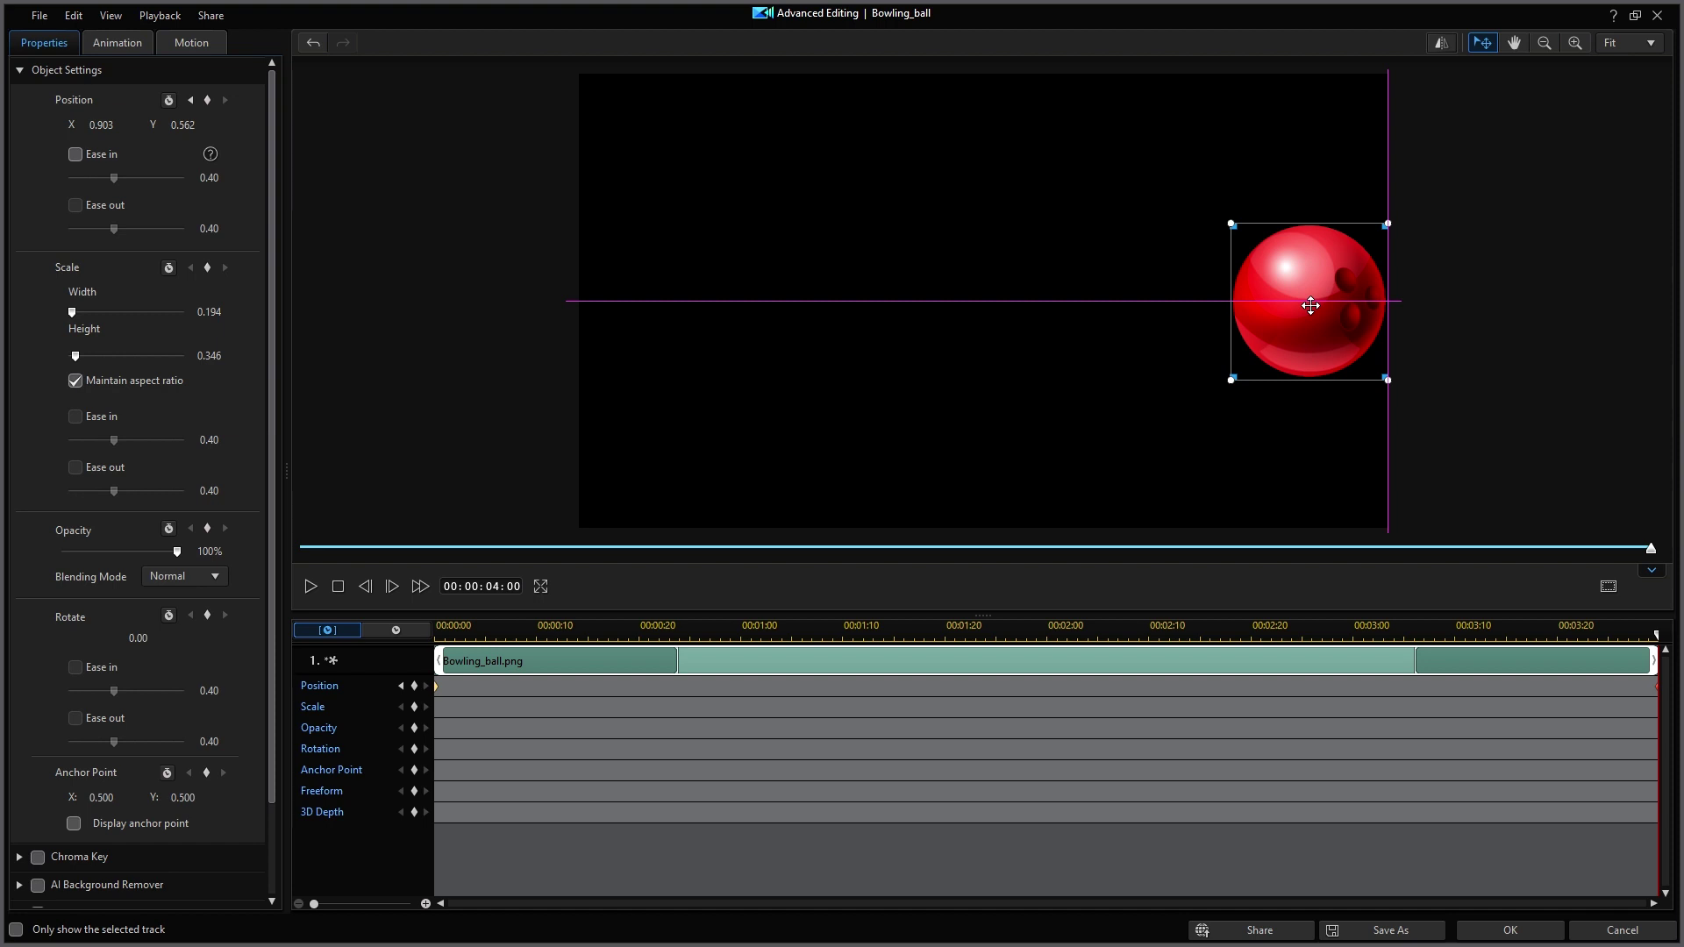
drag(1310, 305, 1310, 306)
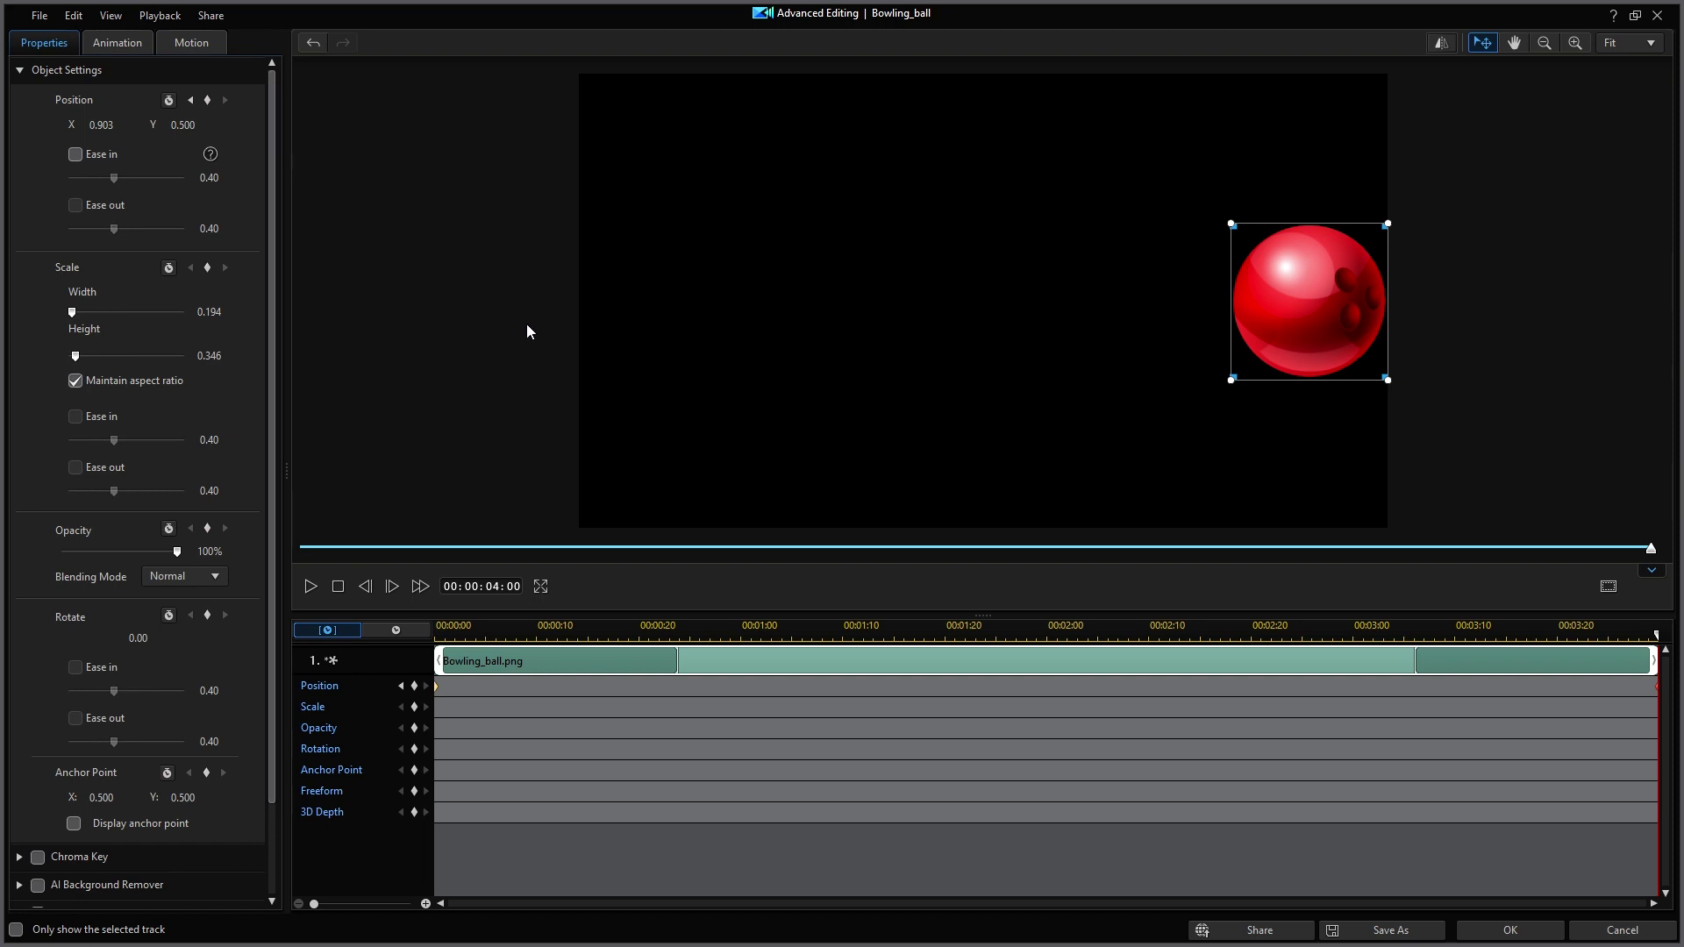
click(337, 586)
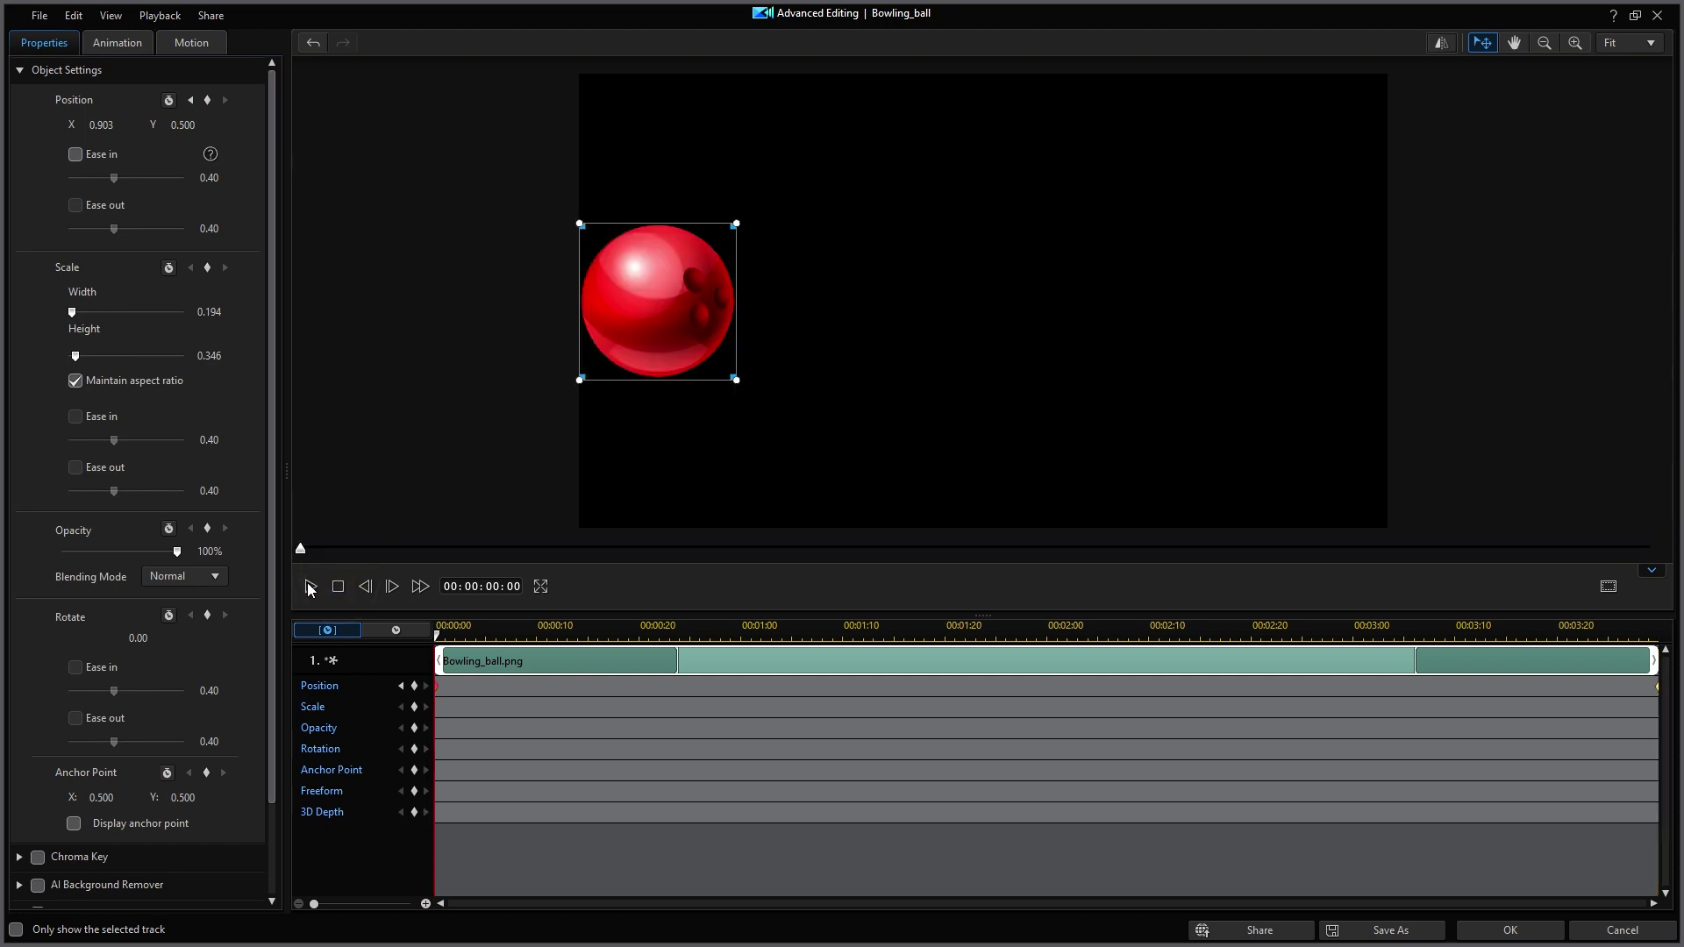
click(309, 585)
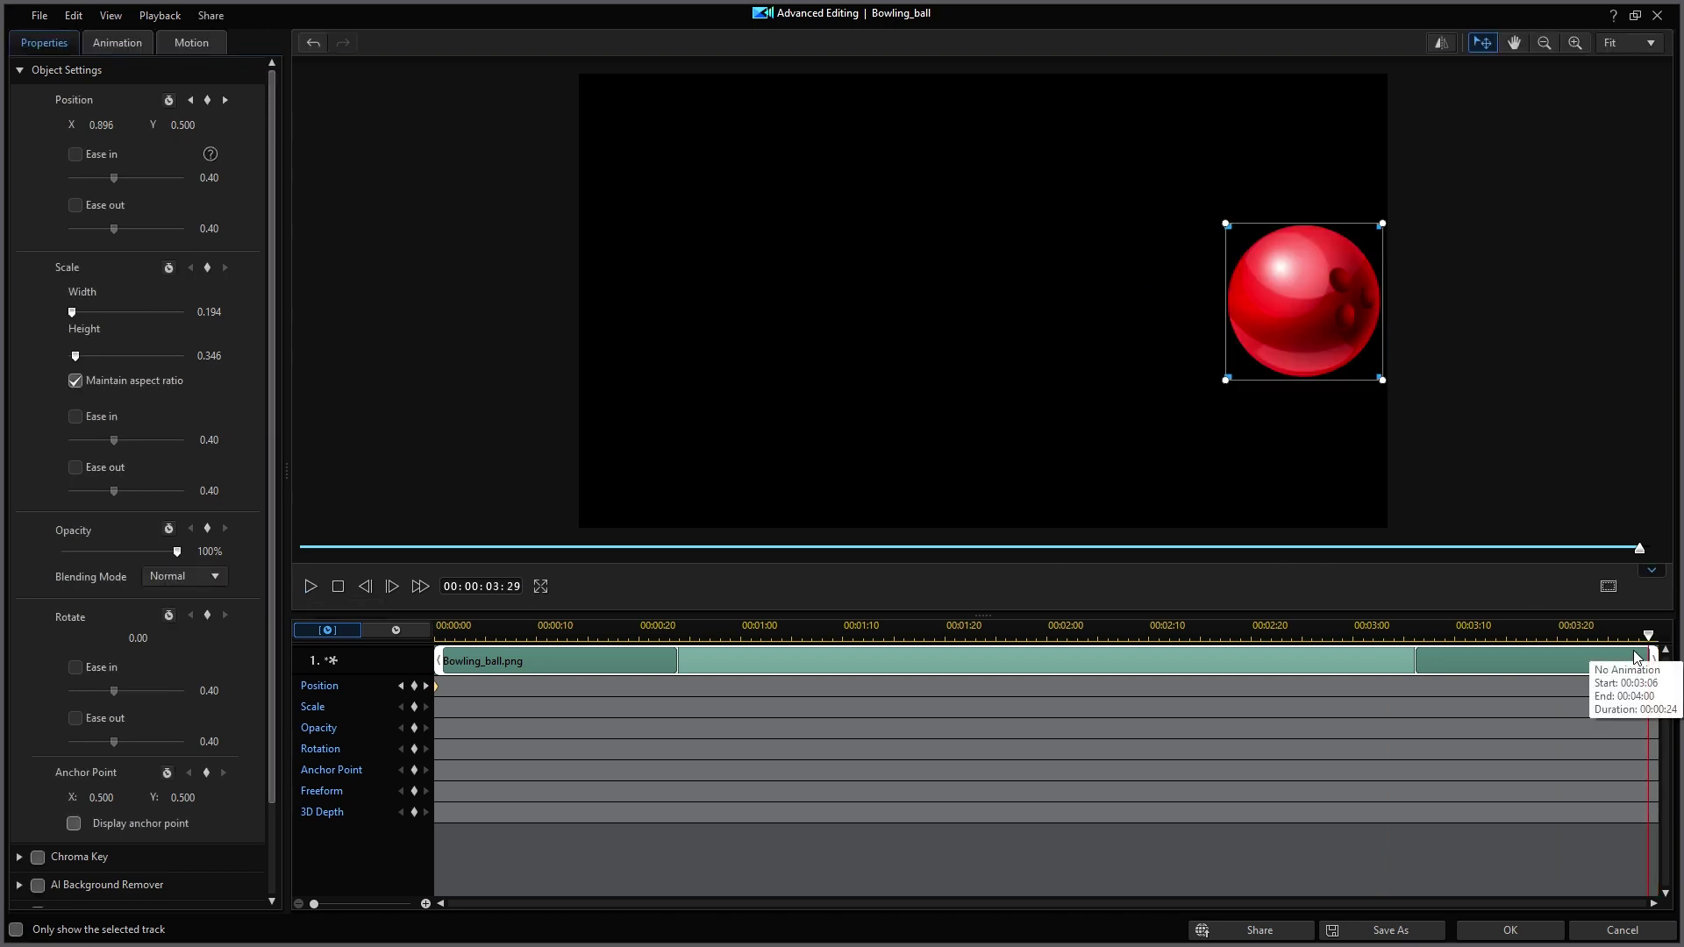
drag(1658, 647, 1671, 641)
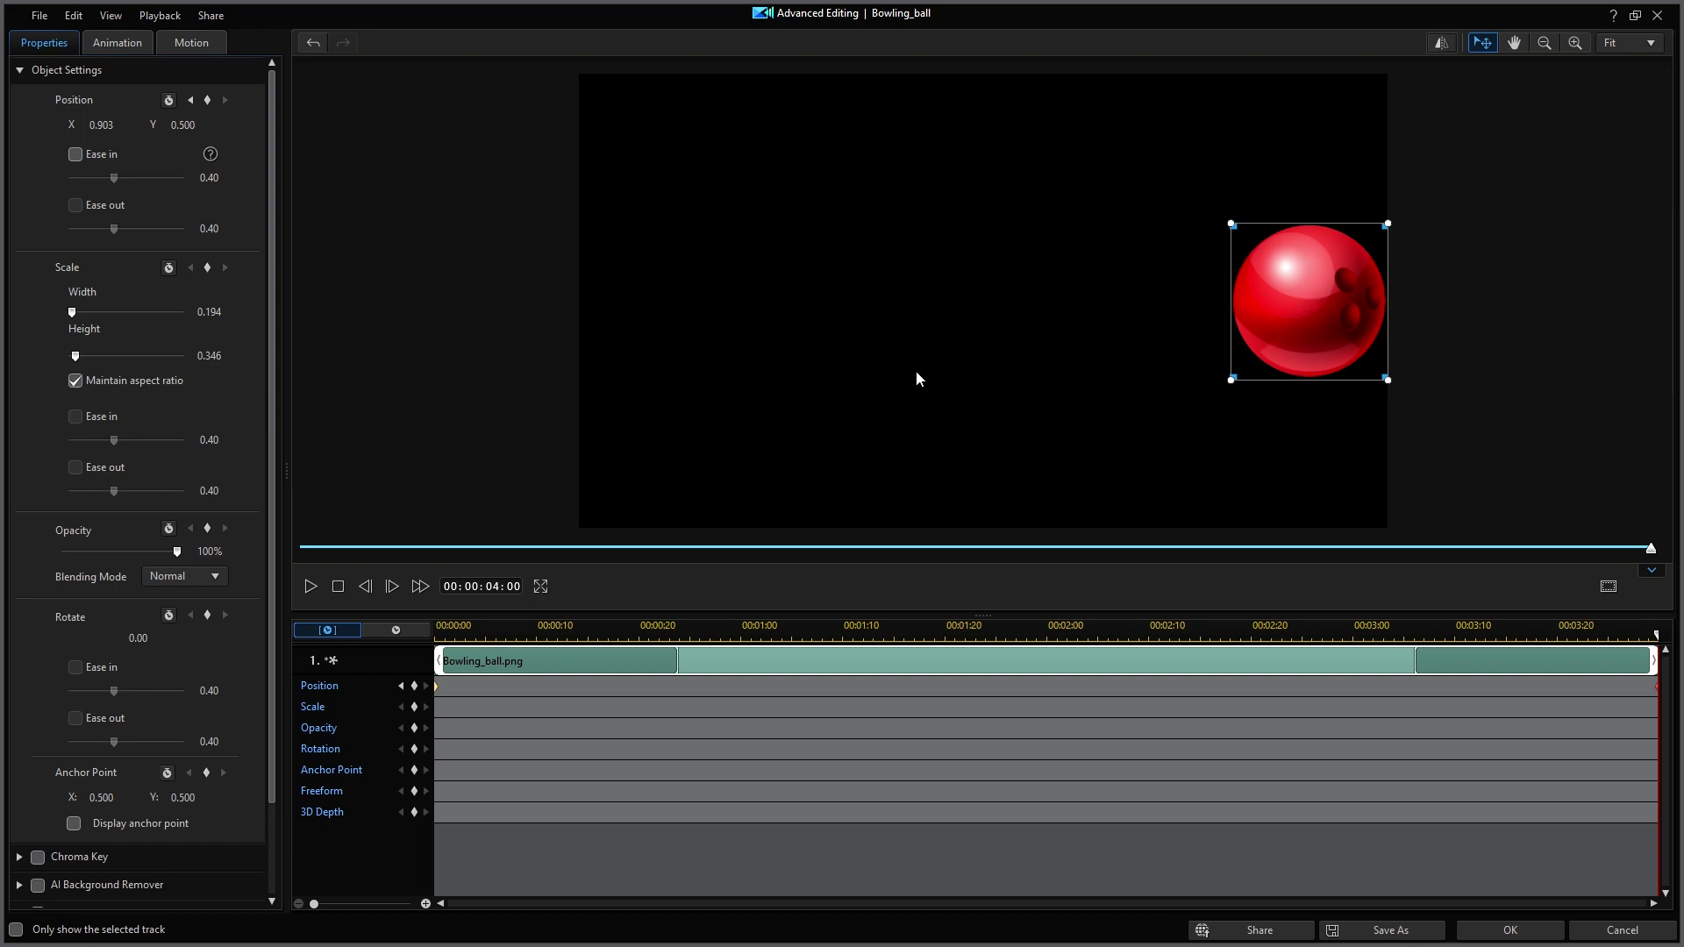
click(339, 587)
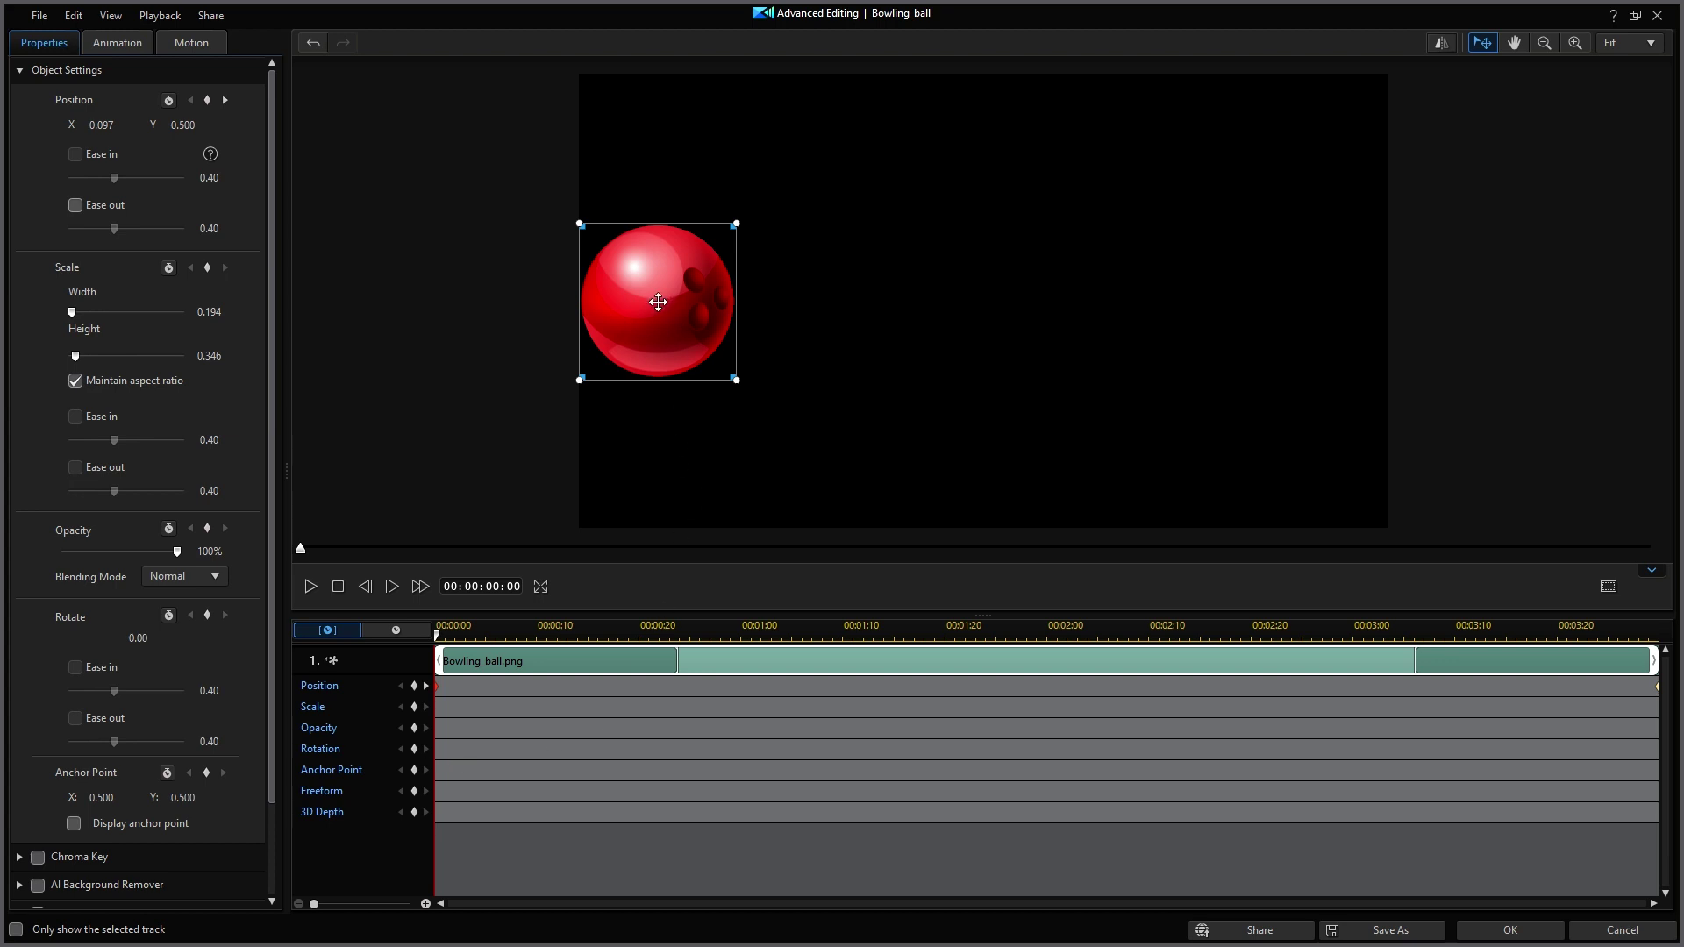
mouse_move(660, 295)
mouse_down()
mouse_move(985, 308)
mouse_move(745, 302)
mouse_move(1225, 288)
mouse_move(668, 295)
mouse_up()
- Show 4 x 4 grid lines over the preview and add a Rotation keyframe at the clip start
click(1610, 588)
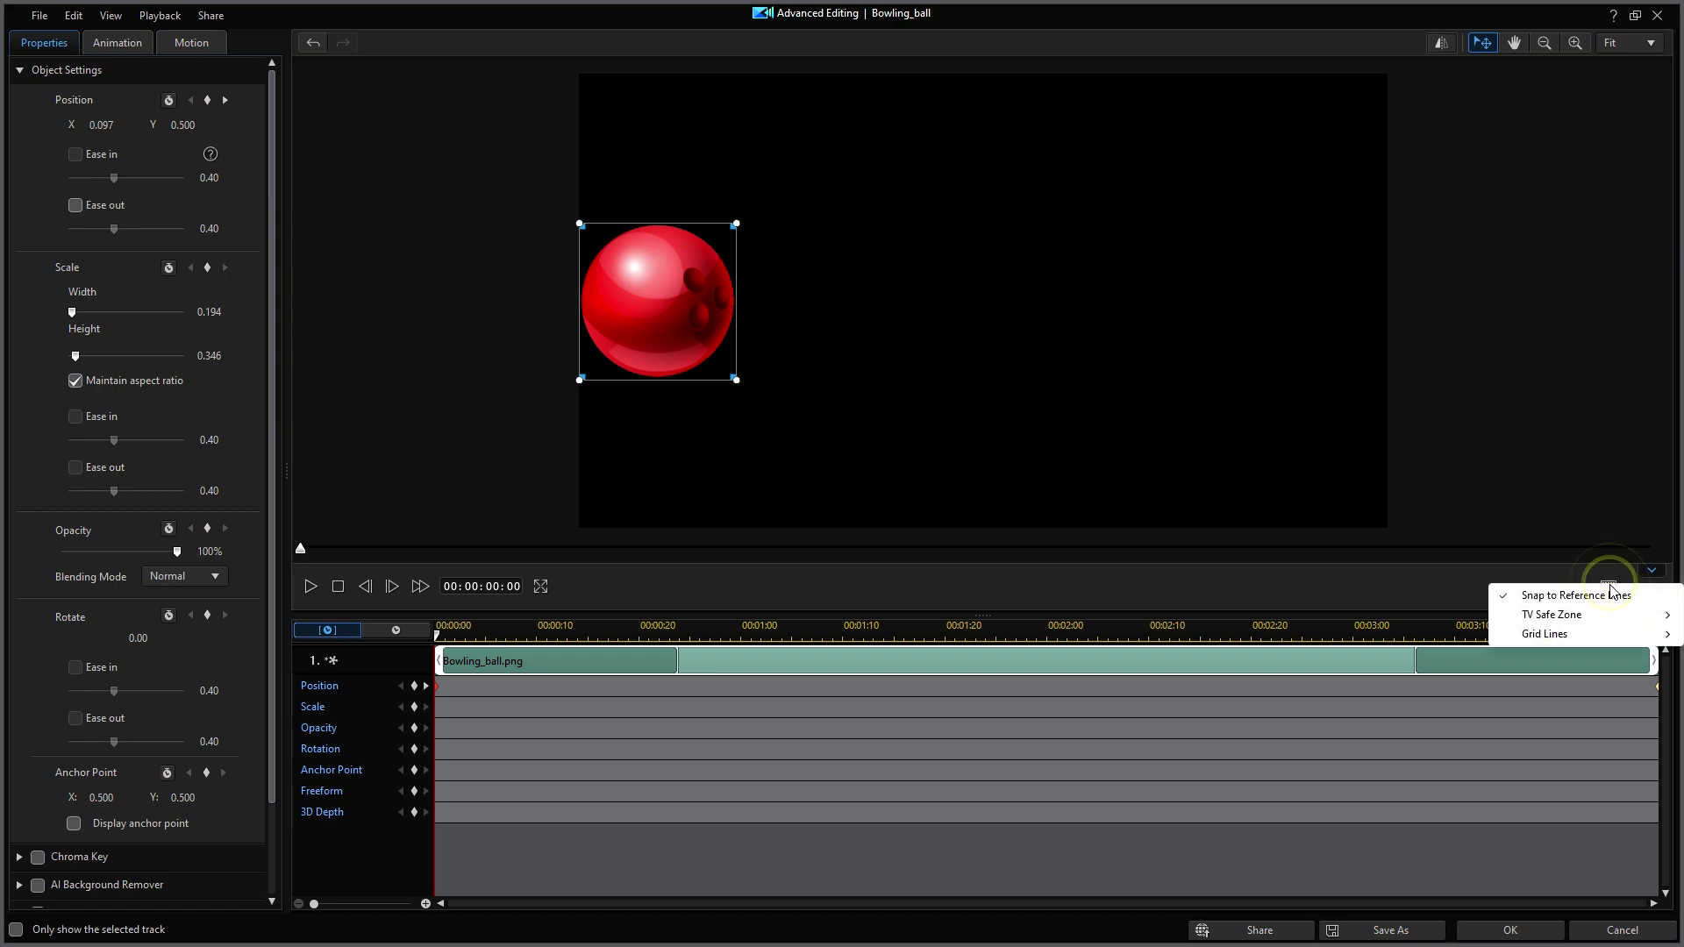
mouse_move(1547, 638)
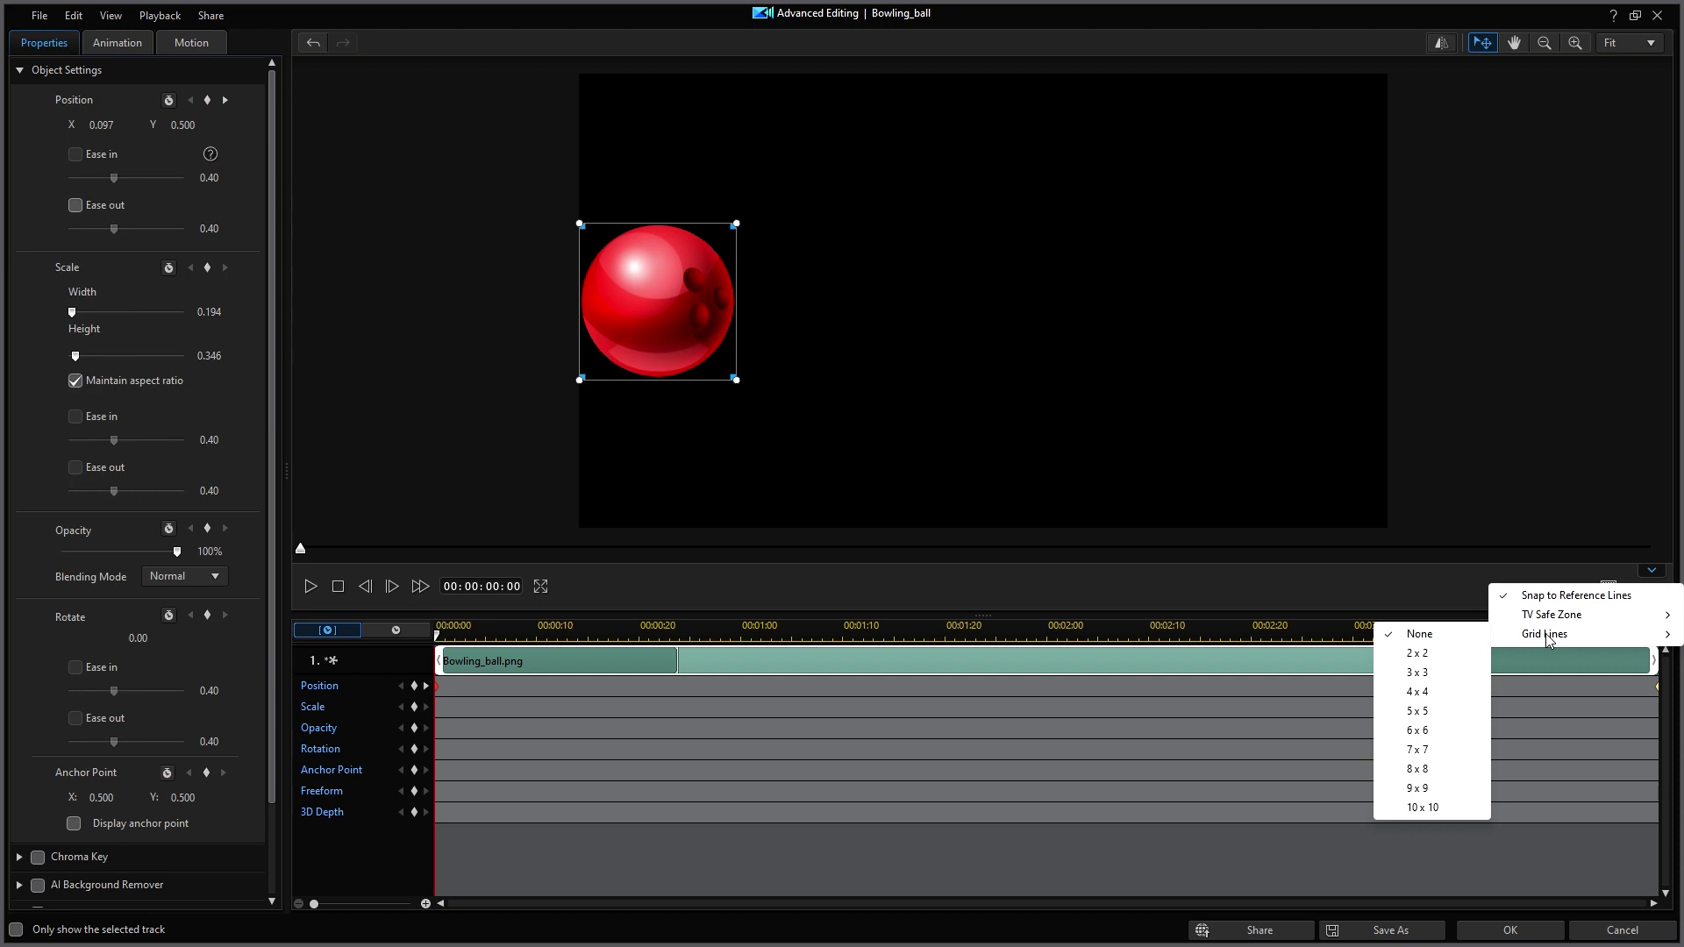
click(1418, 693)
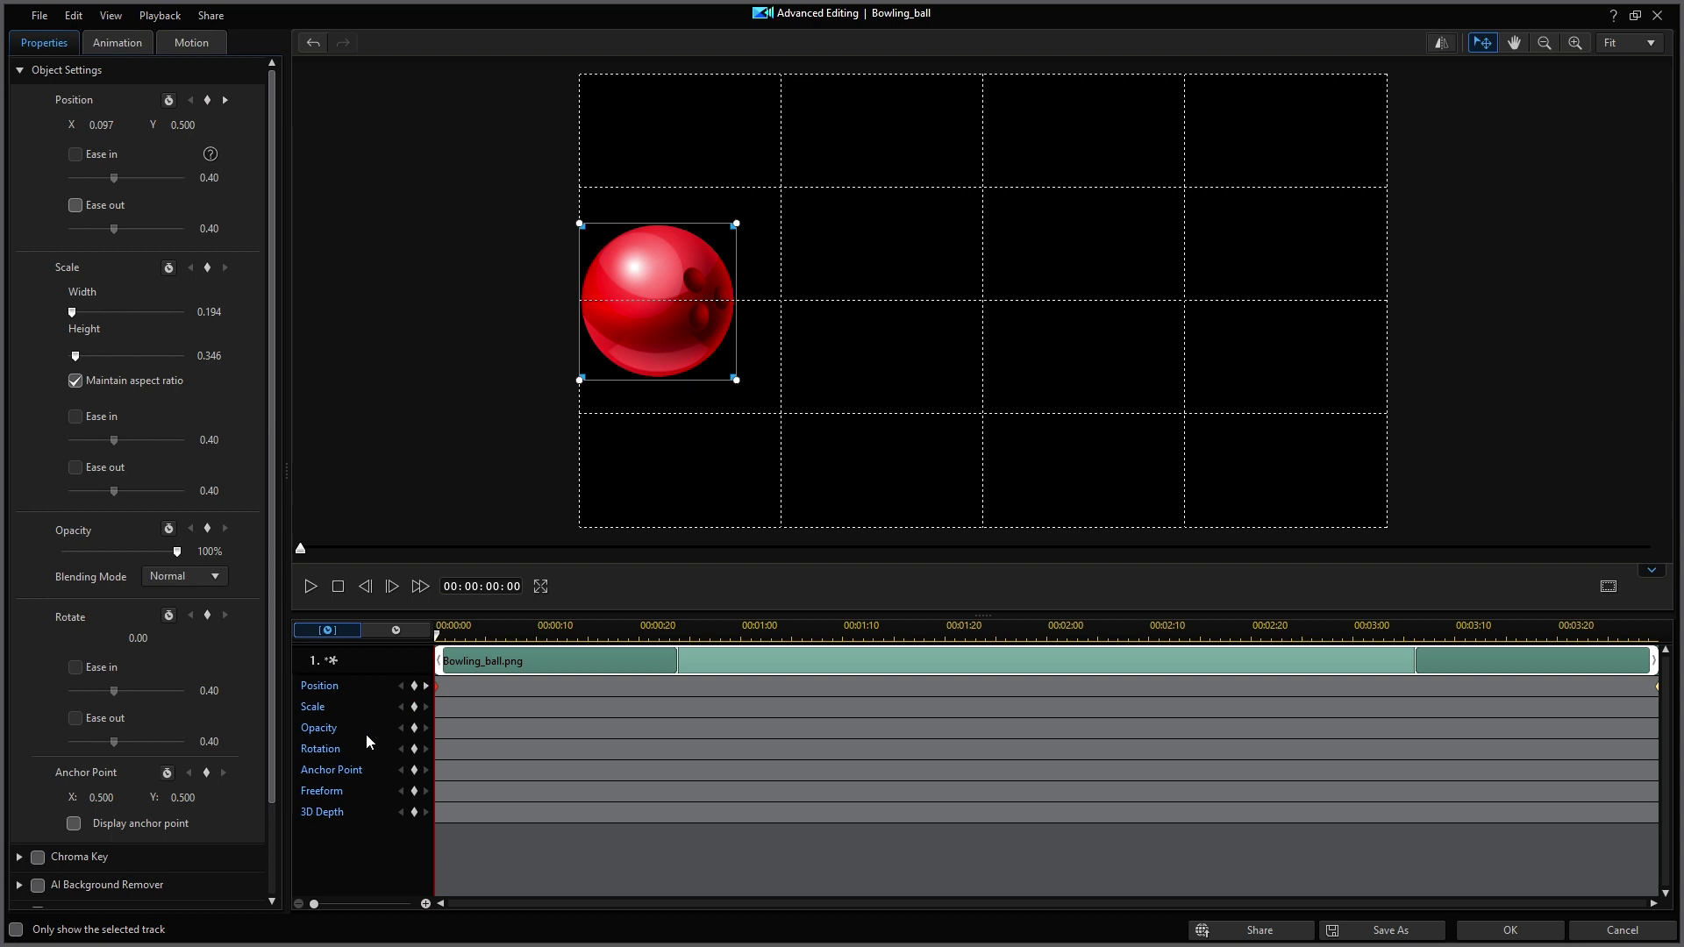
click(414, 748)
- At 1 second, place the ball at X 0.250 and rotate it to 90 degrees
drag(438, 638, 747, 664)
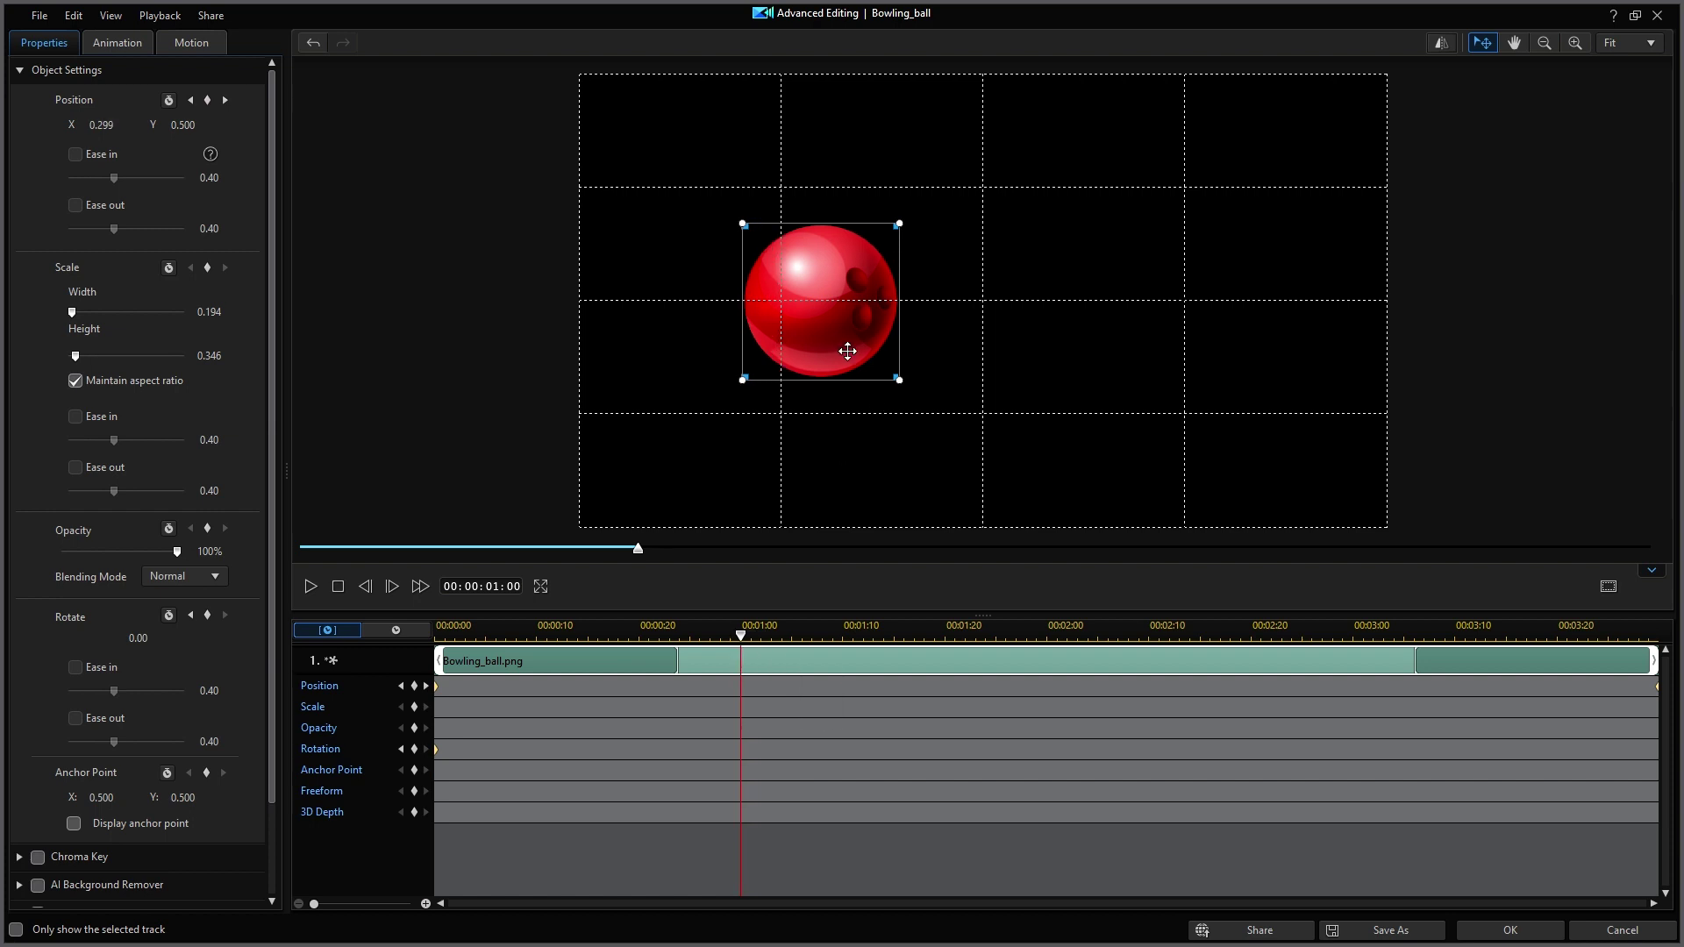
drag(835, 328, 791, 326)
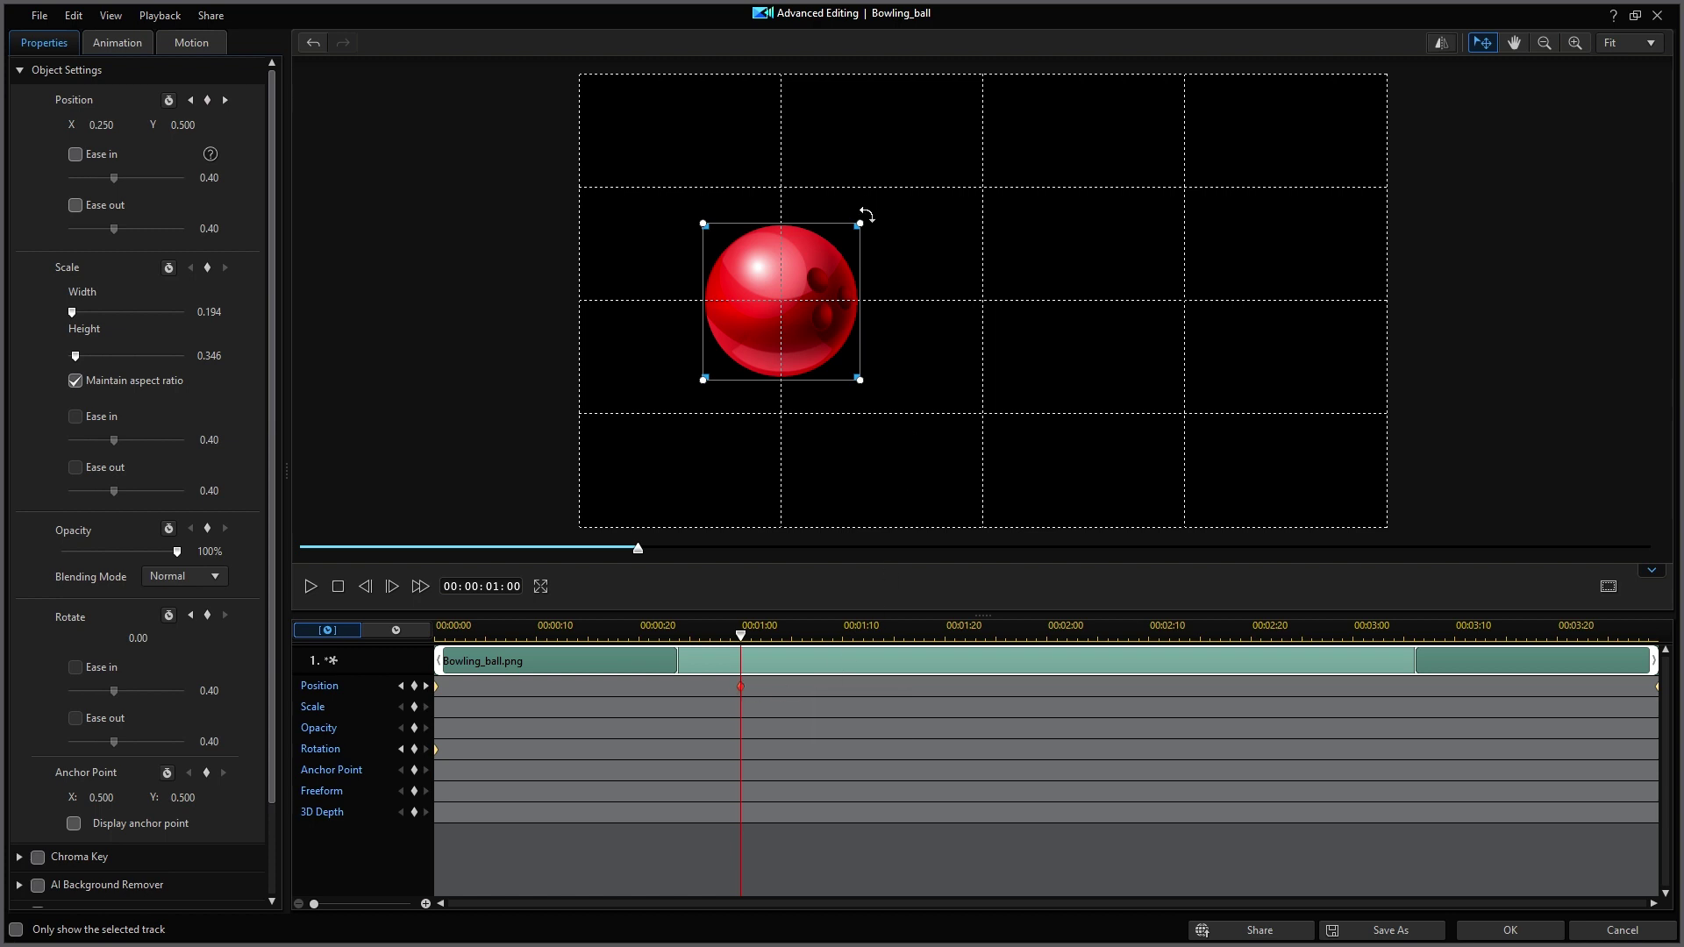
drag(868, 214, 890, 404)
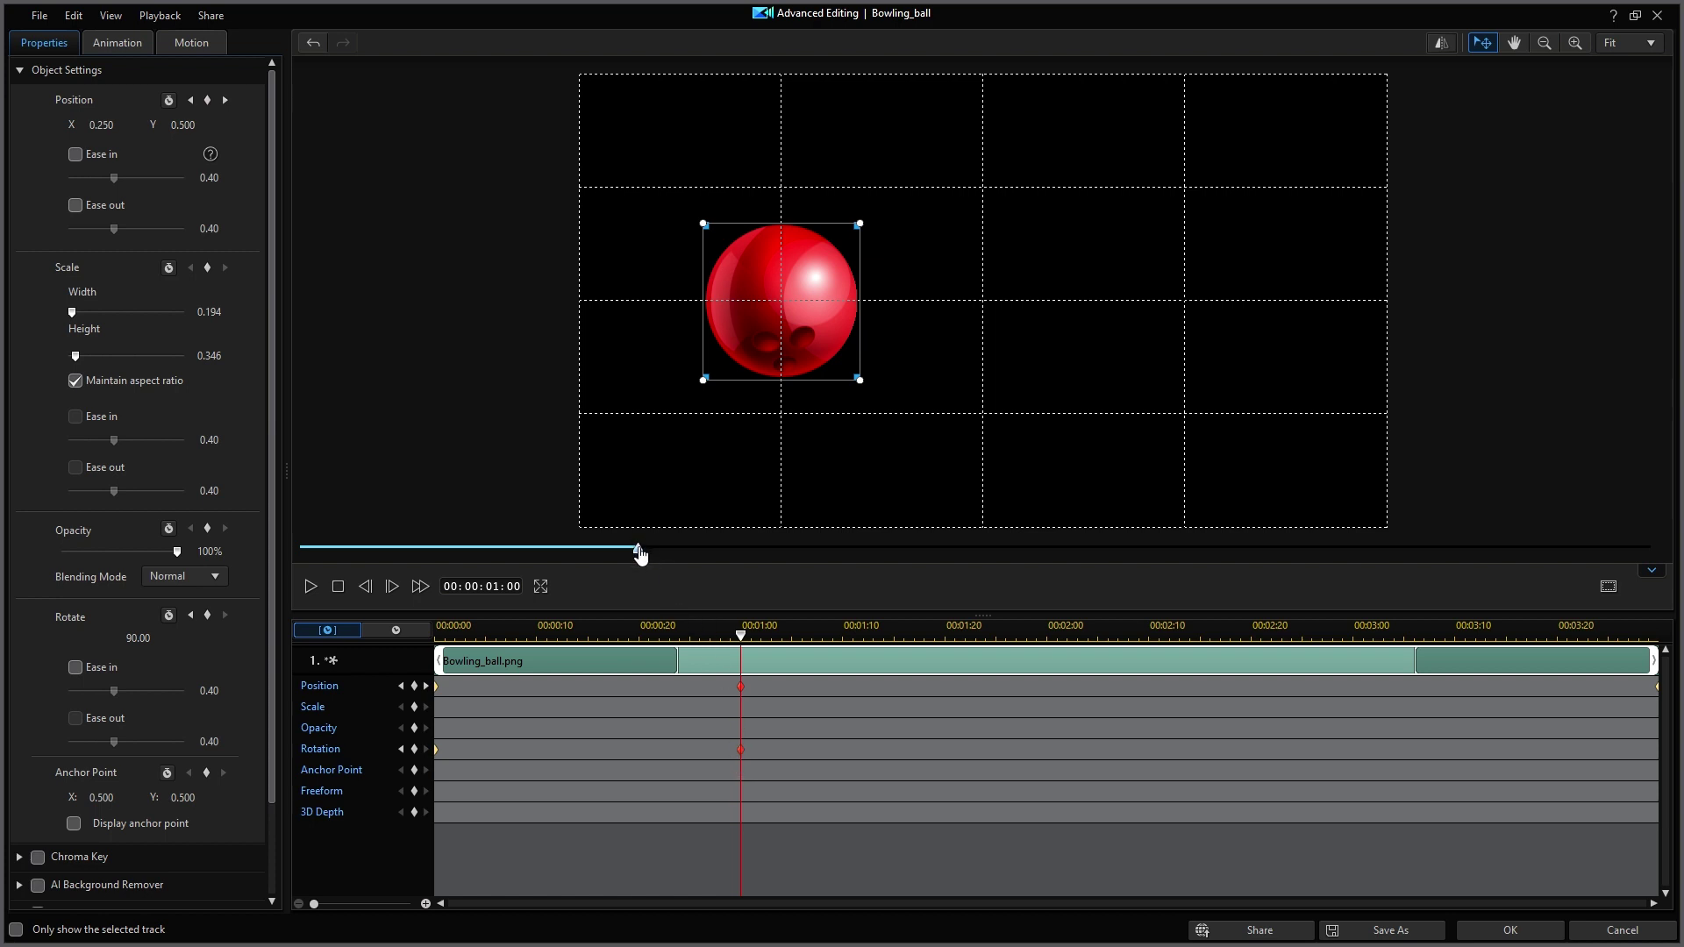
- At 2 seconds, move the ball to the frame centre and rotate it to 180 degrees
drag(638, 548, 980, 561)
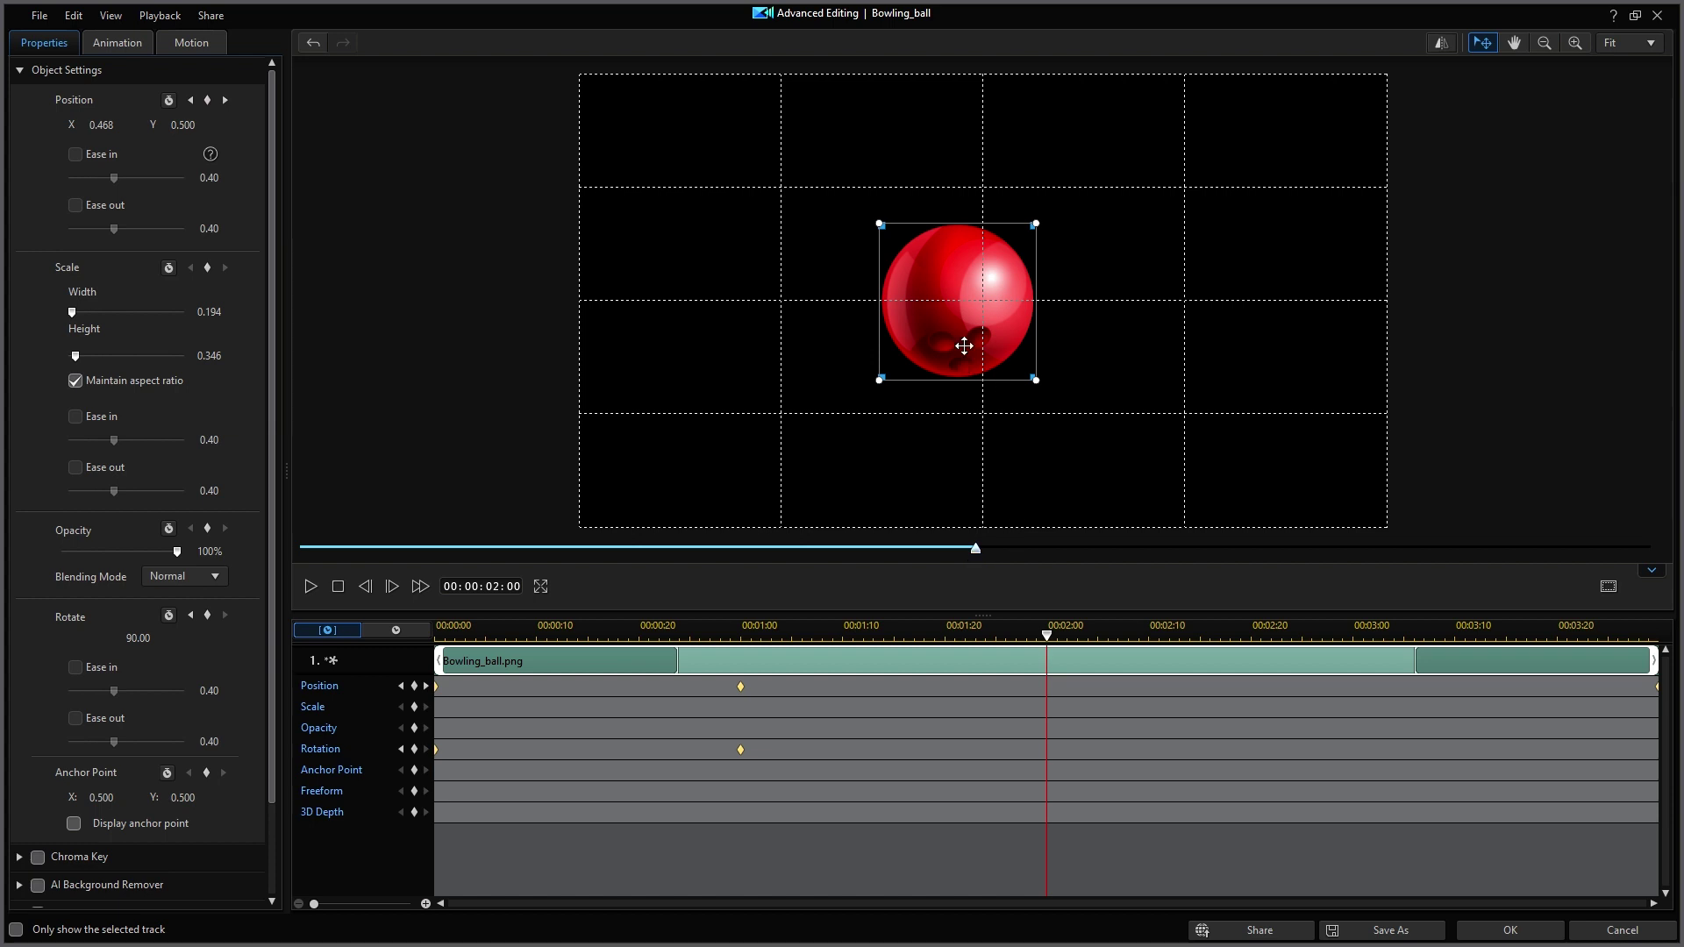
drag(952, 321, 974, 321)
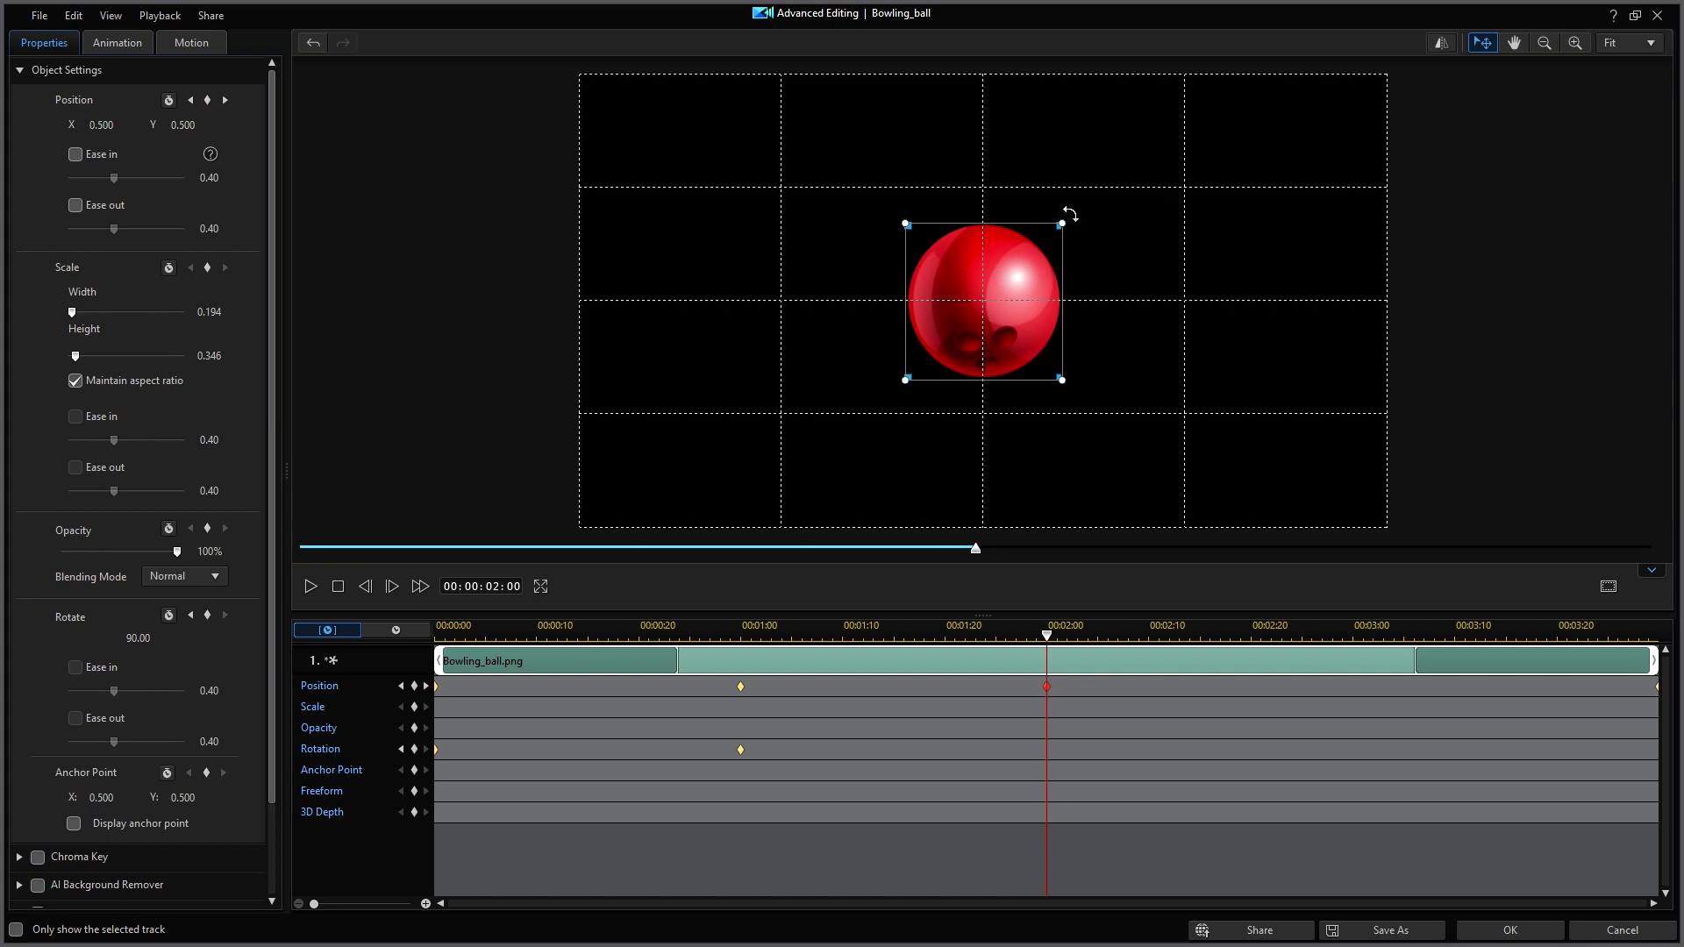
drag(1070, 216, 1112, 436)
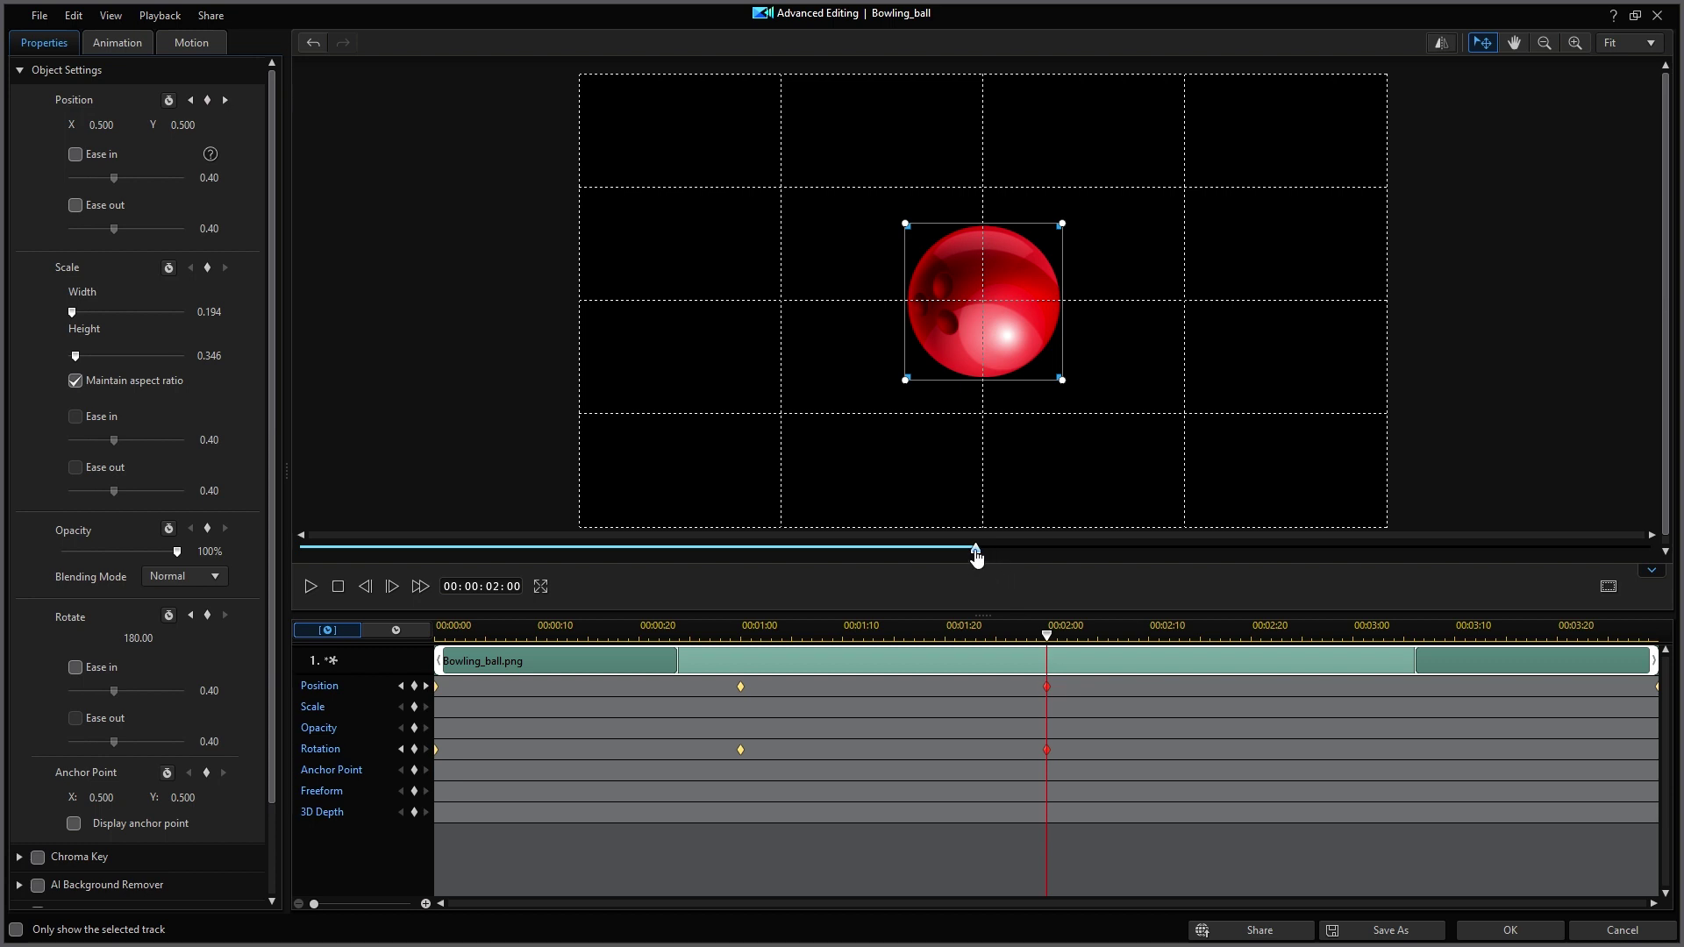
- At 3 seconds, move the ball to X 0.750 and rotate it to 270 degrees
drag(976, 558, 1316, 550)
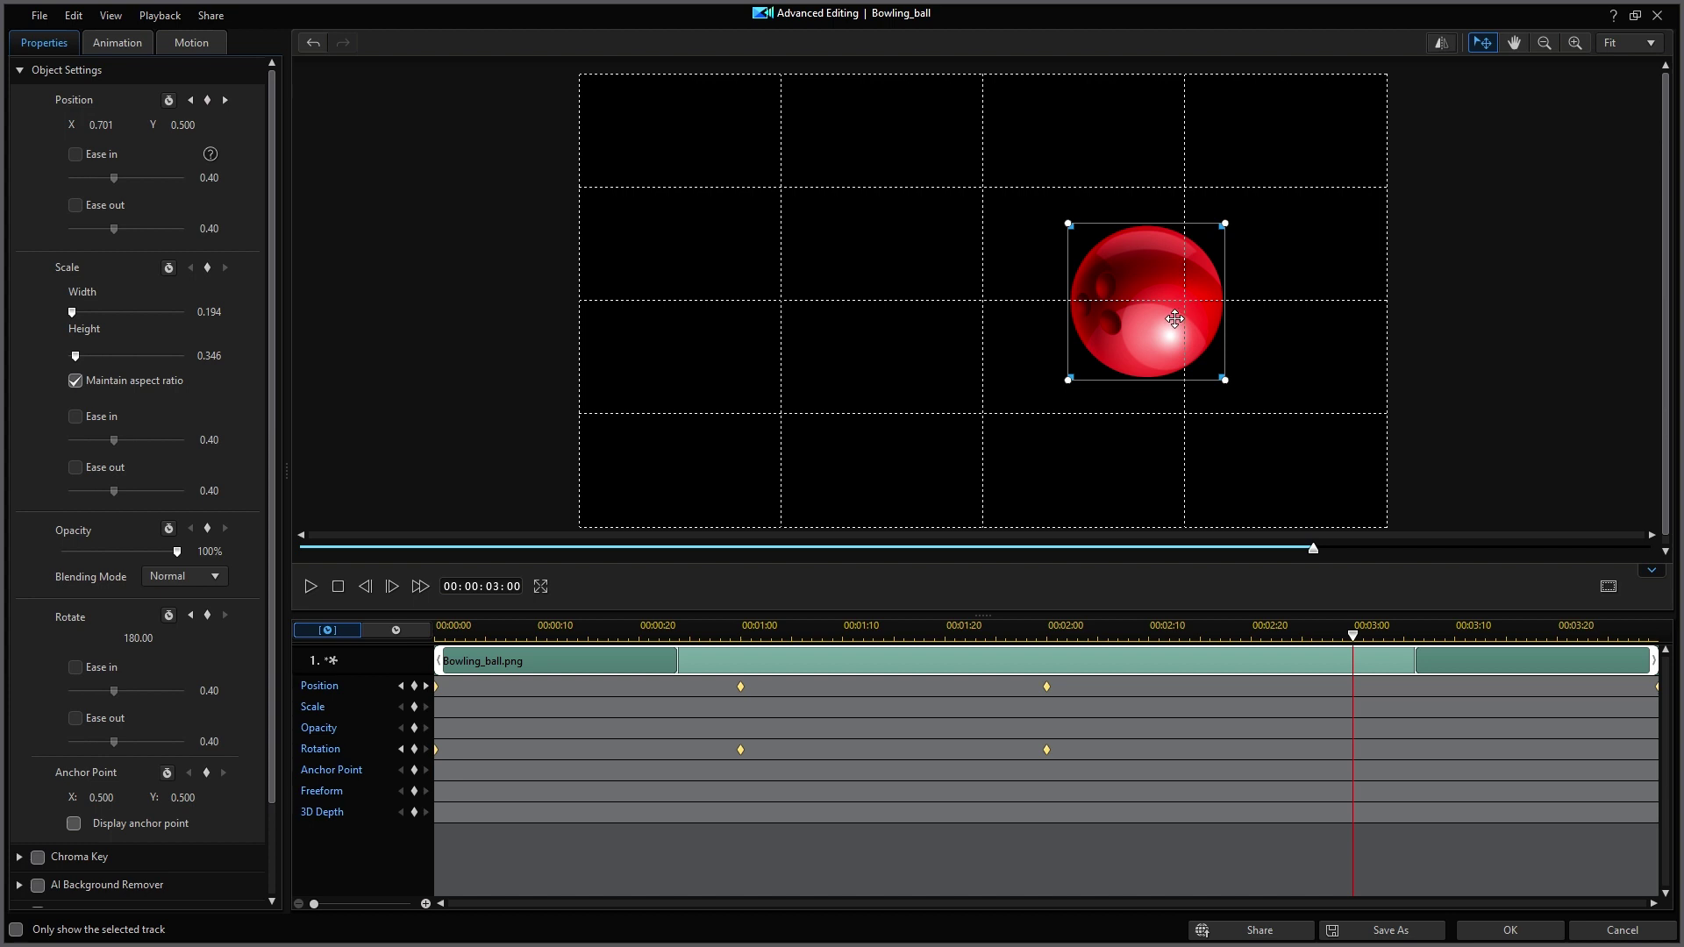
drag(1174, 319, 1196, 324)
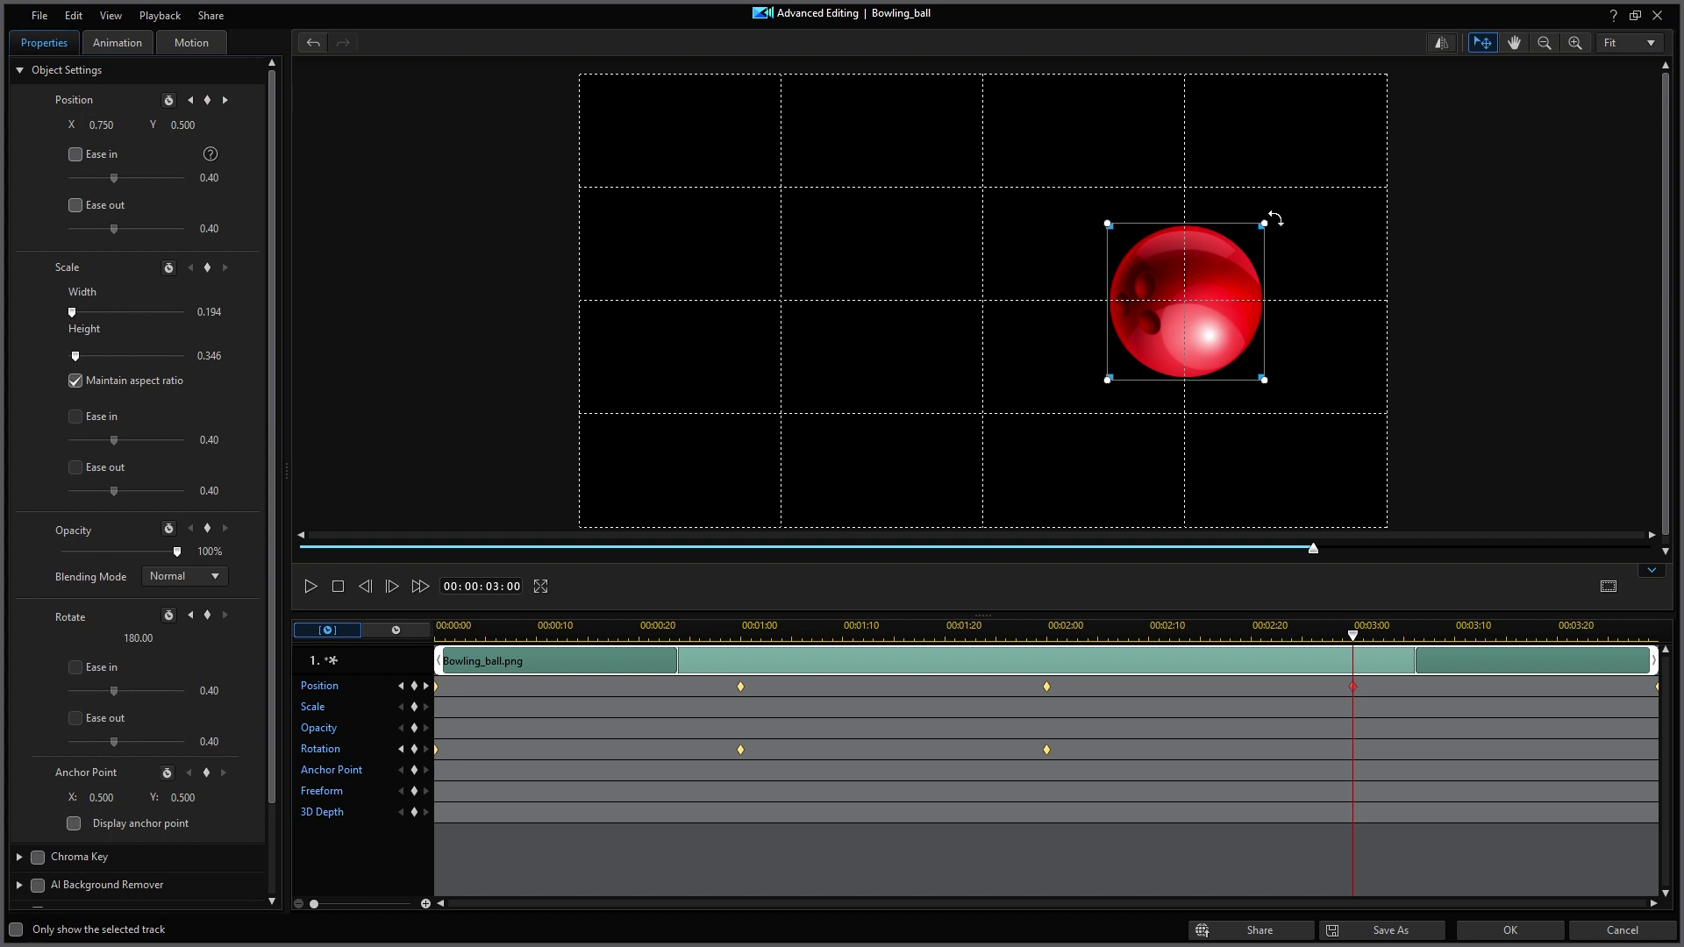
drag(1276, 219, 1303, 416)
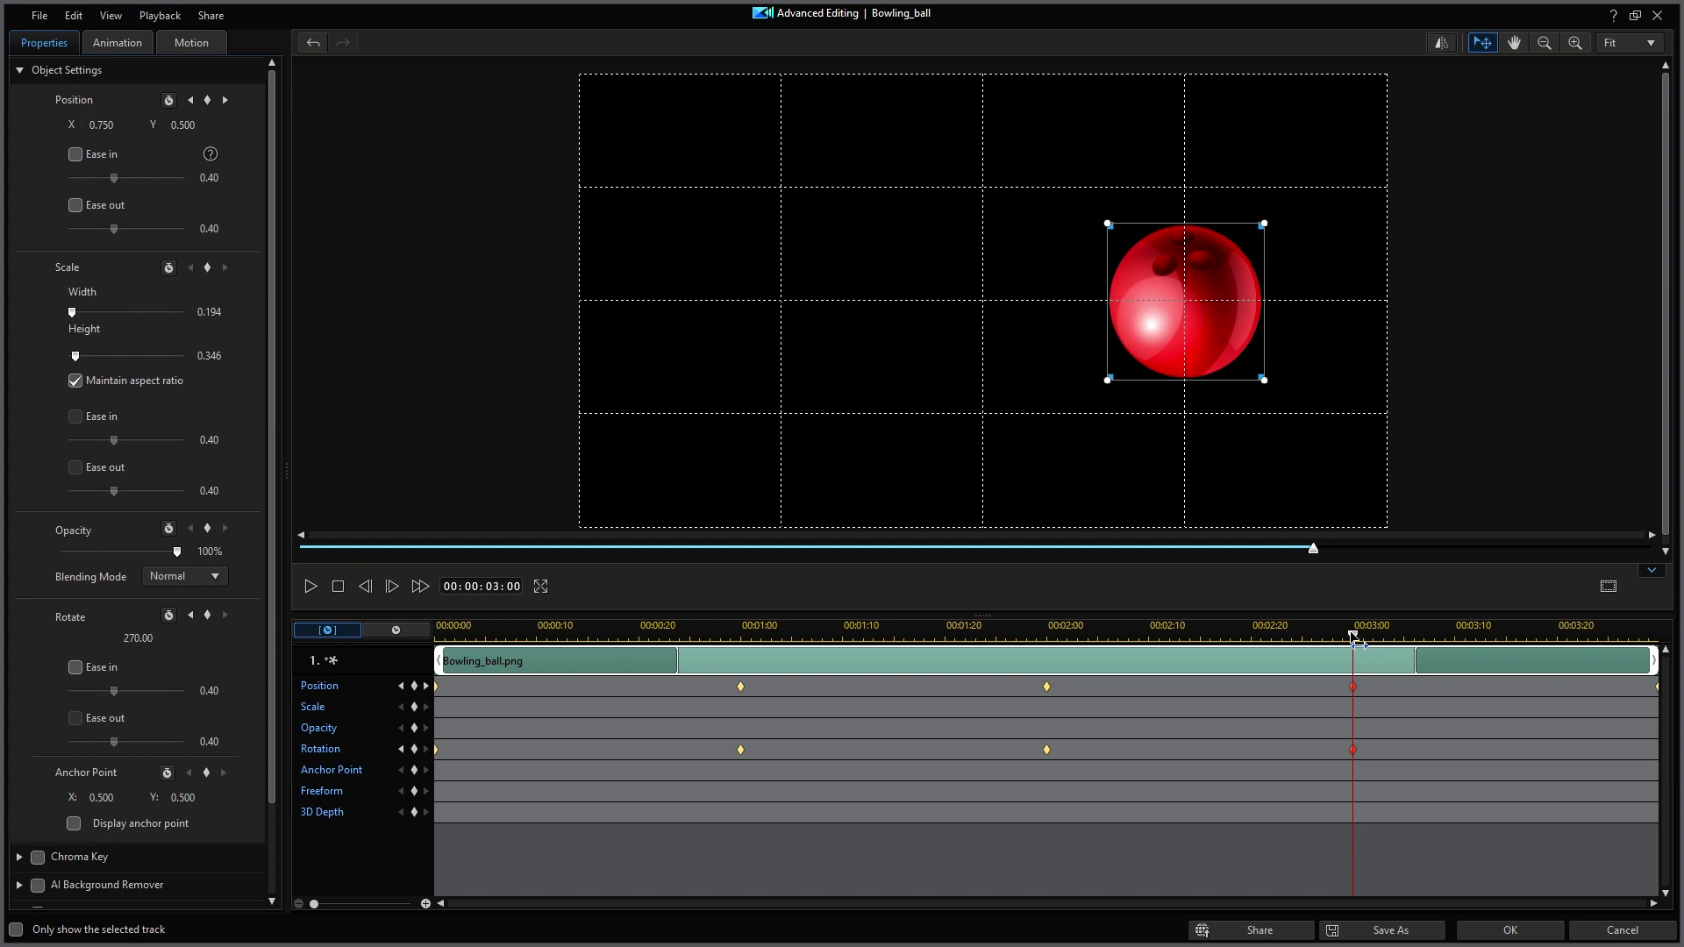
- At 4 seconds, keep the ball at X 0.903 and rotate it to 360 degrees
drag(1351, 633, 1680, 633)
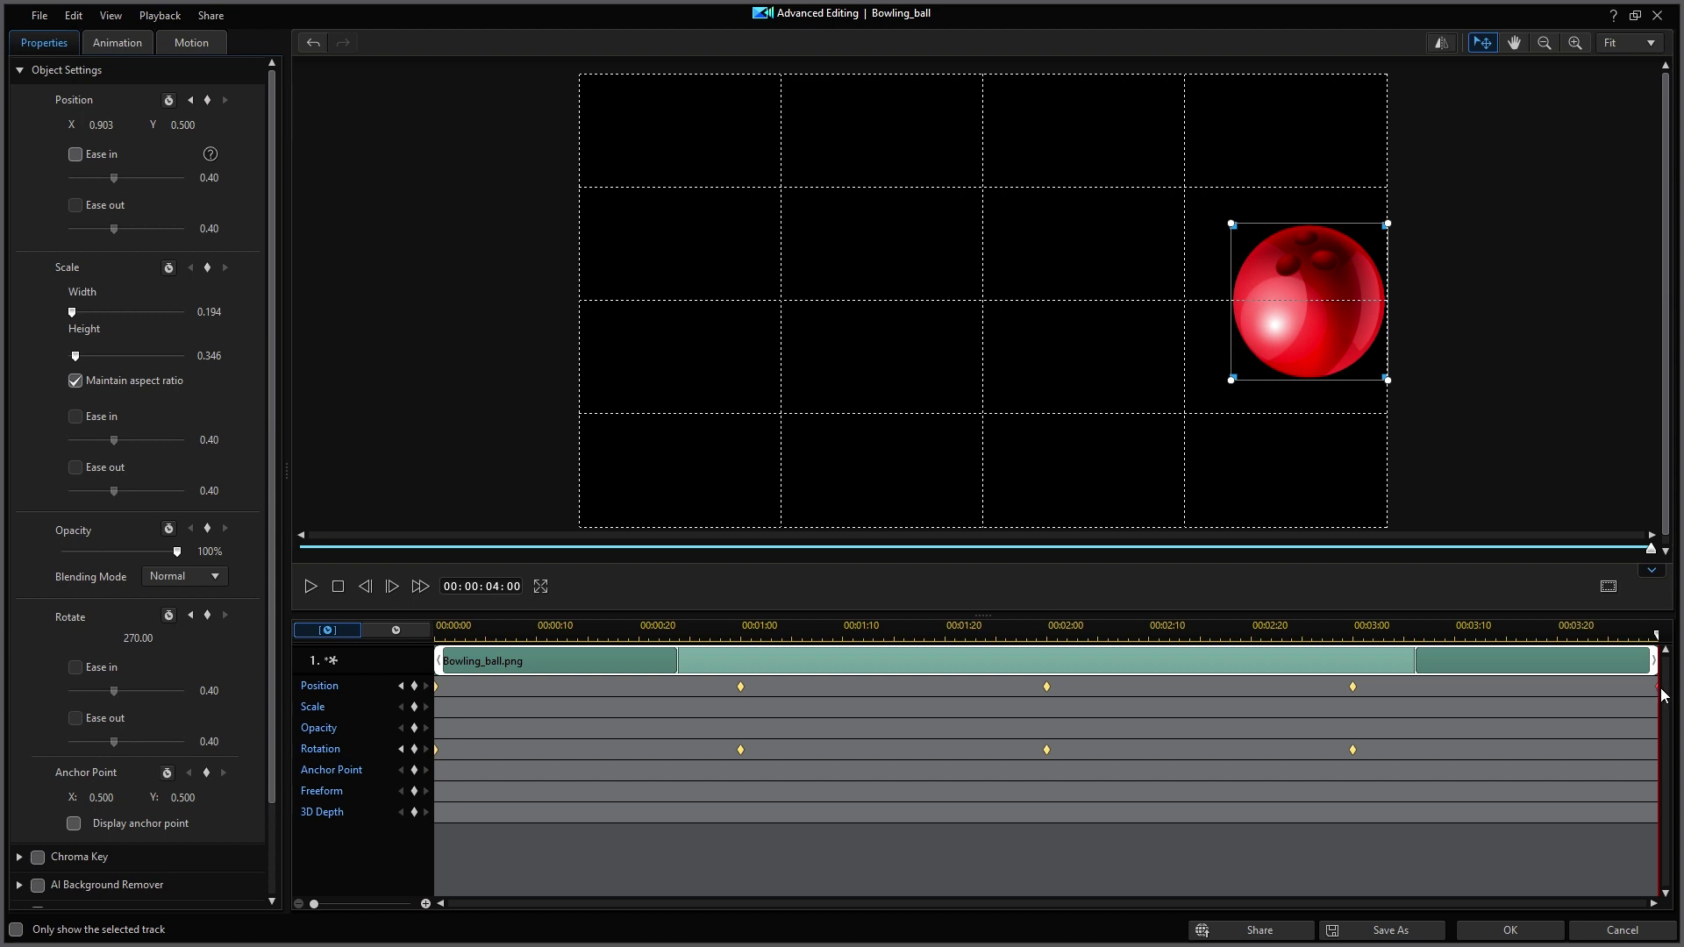
drag(1310, 329, 1311, 329)
drag(1398, 226, 1462, 475)
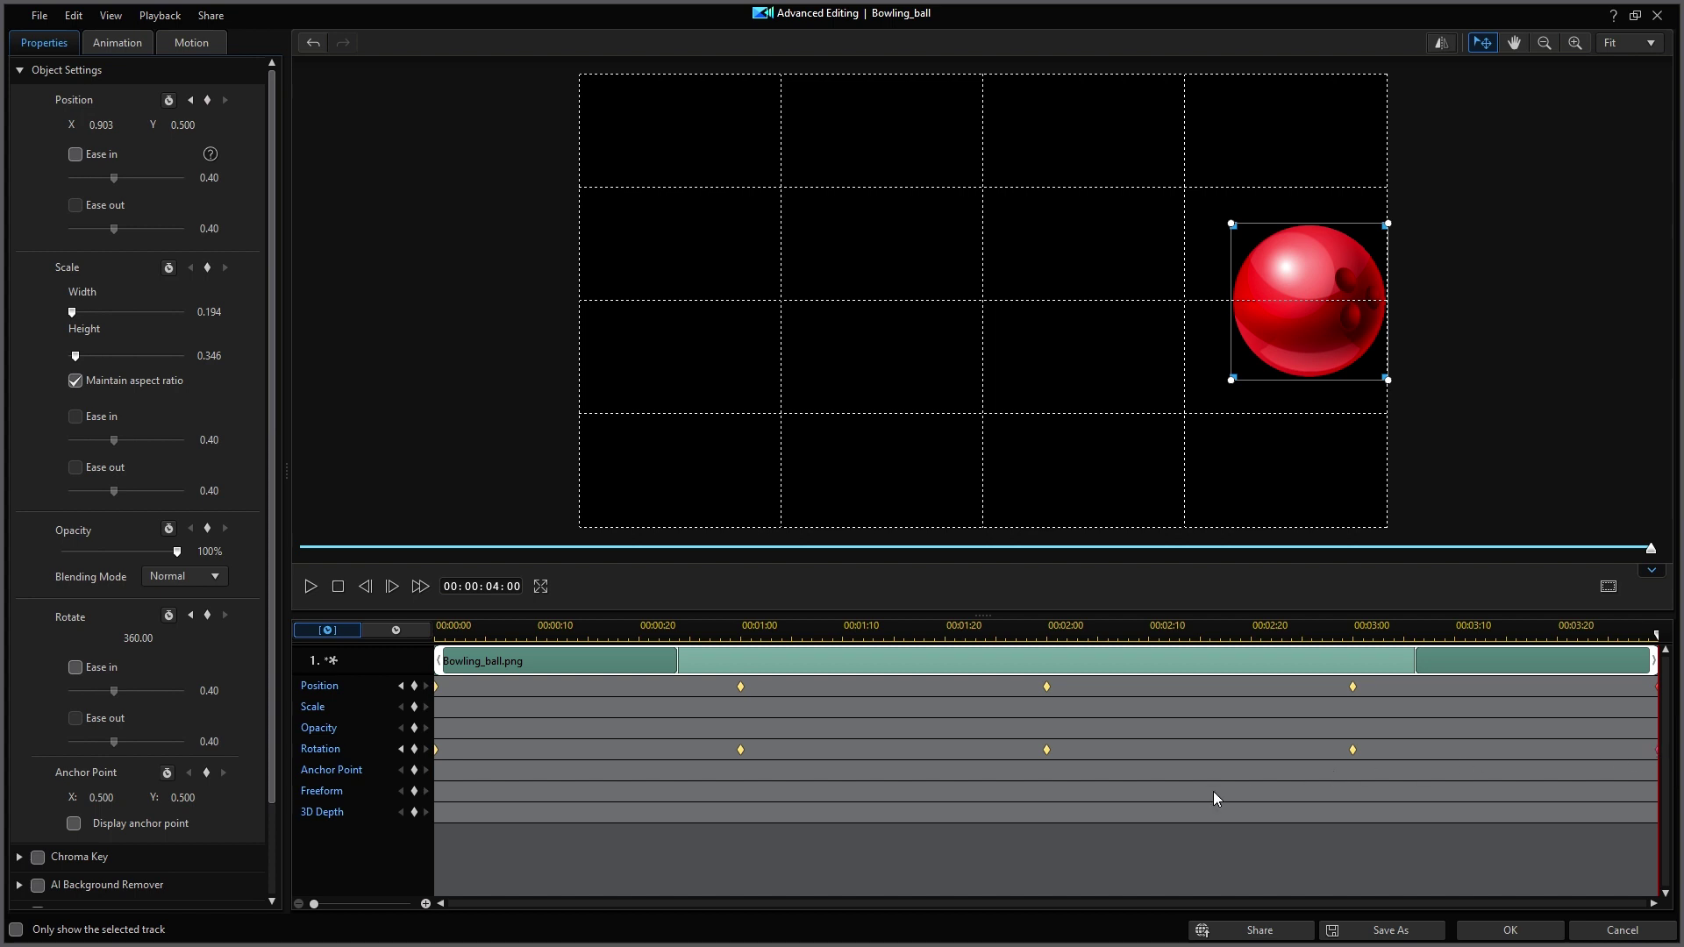
- Play the ball animation from the start, then apply it with OK
click(340, 589)
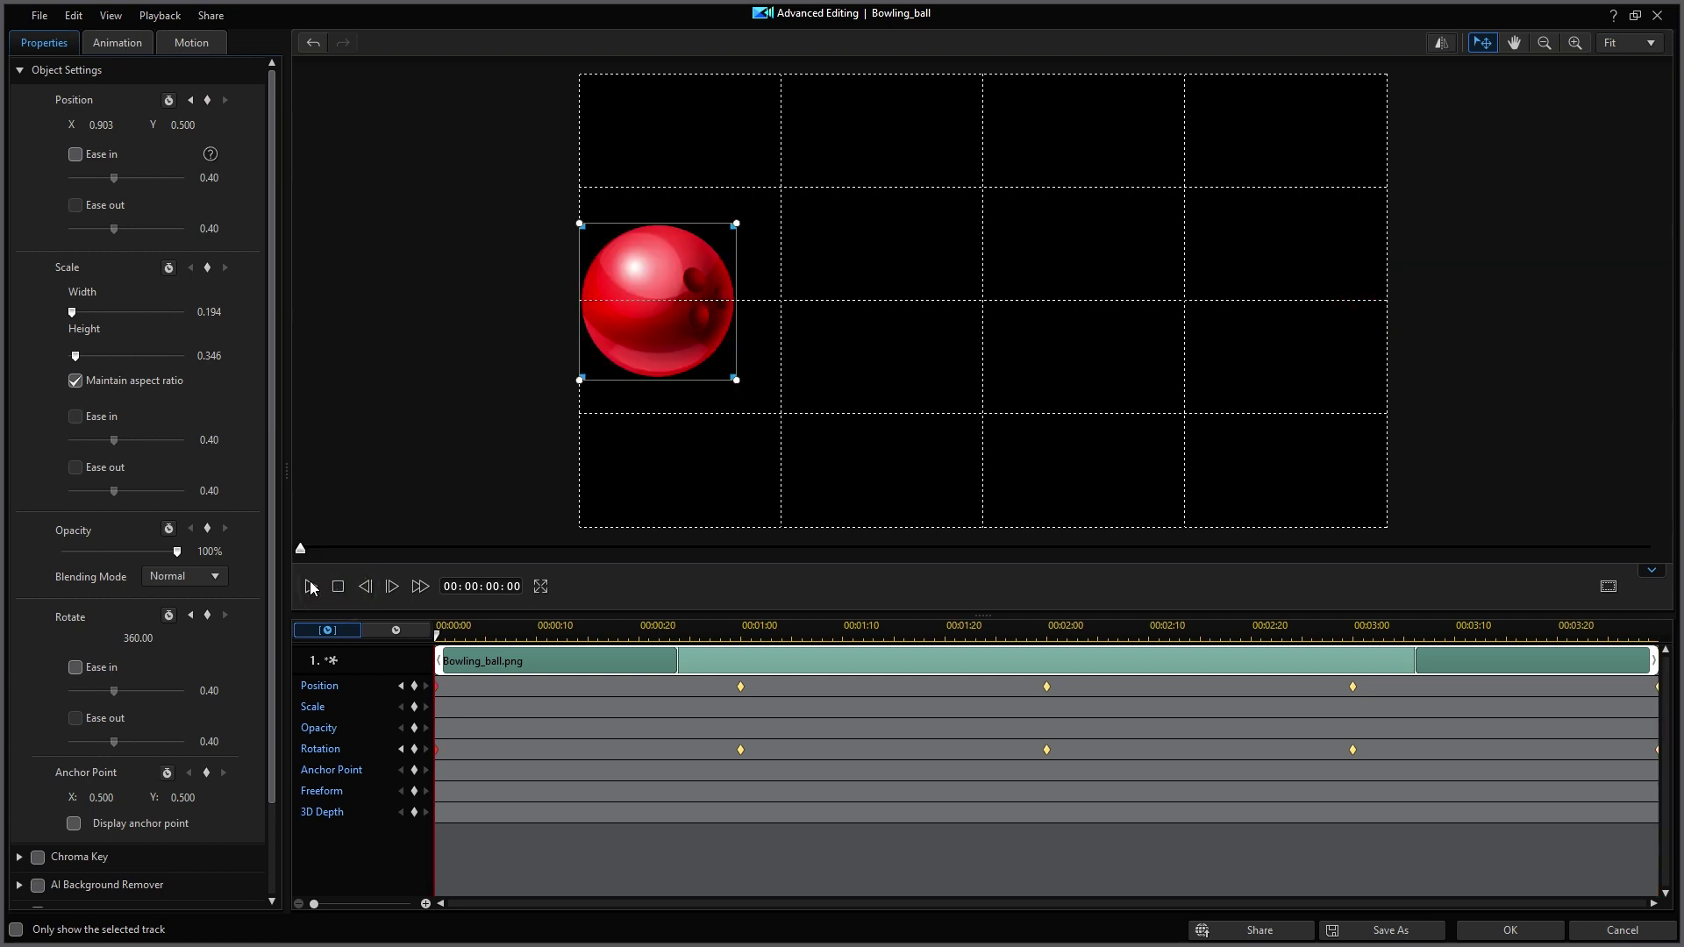
click(312, 586)
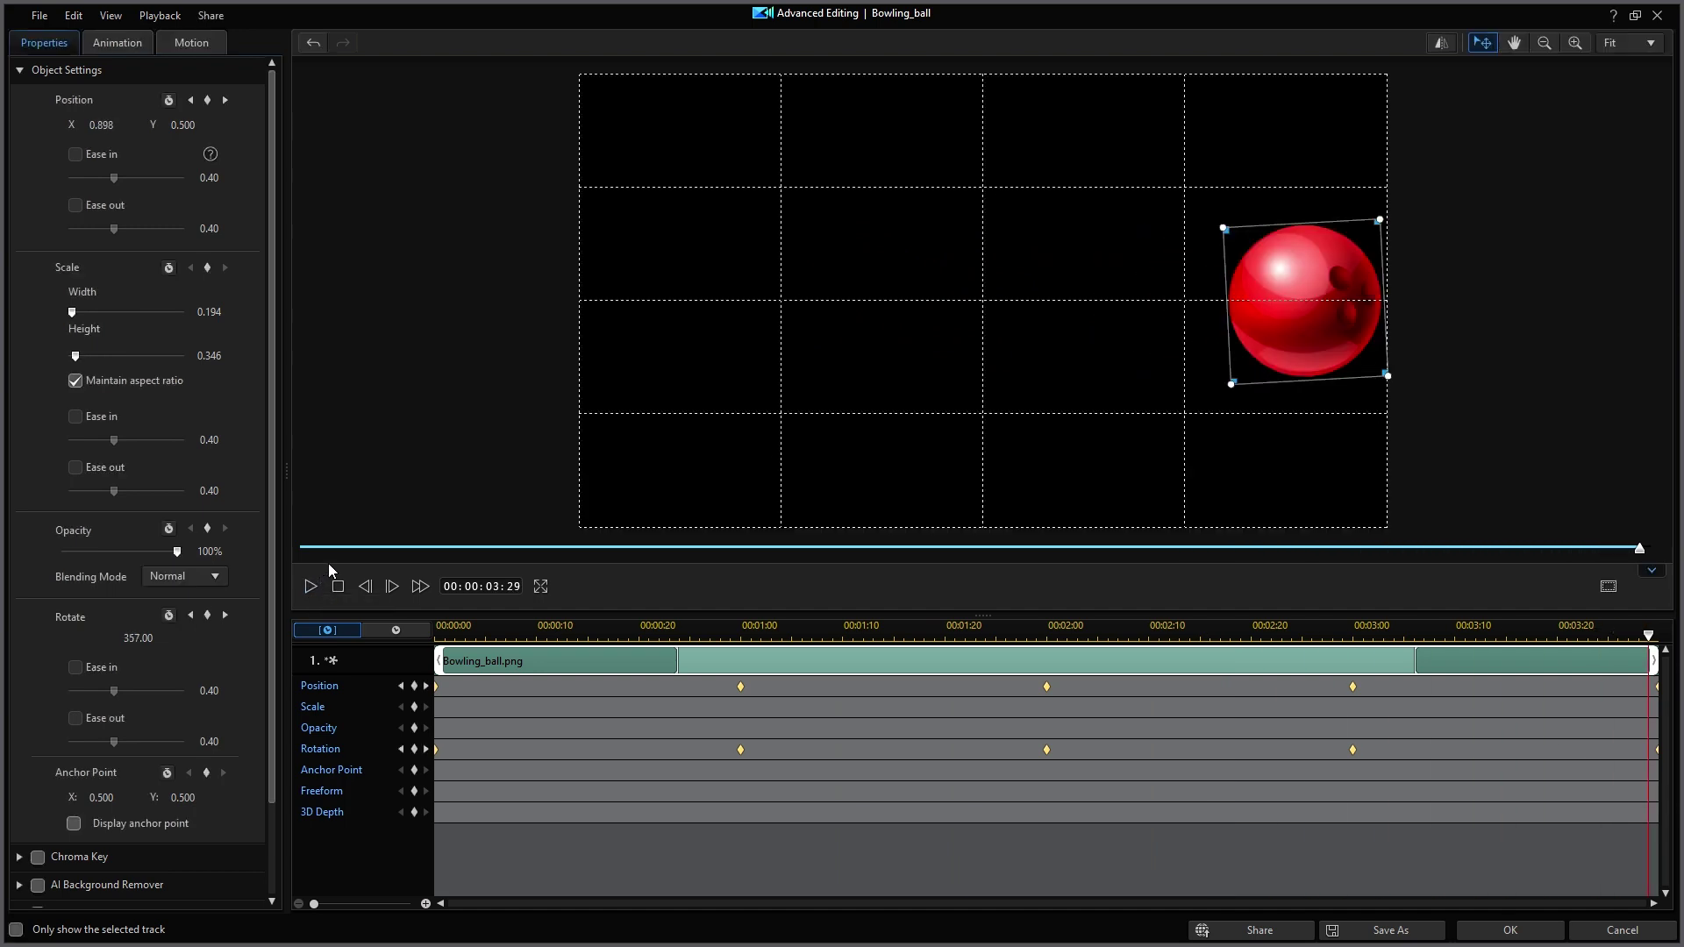
click(1491, 930)
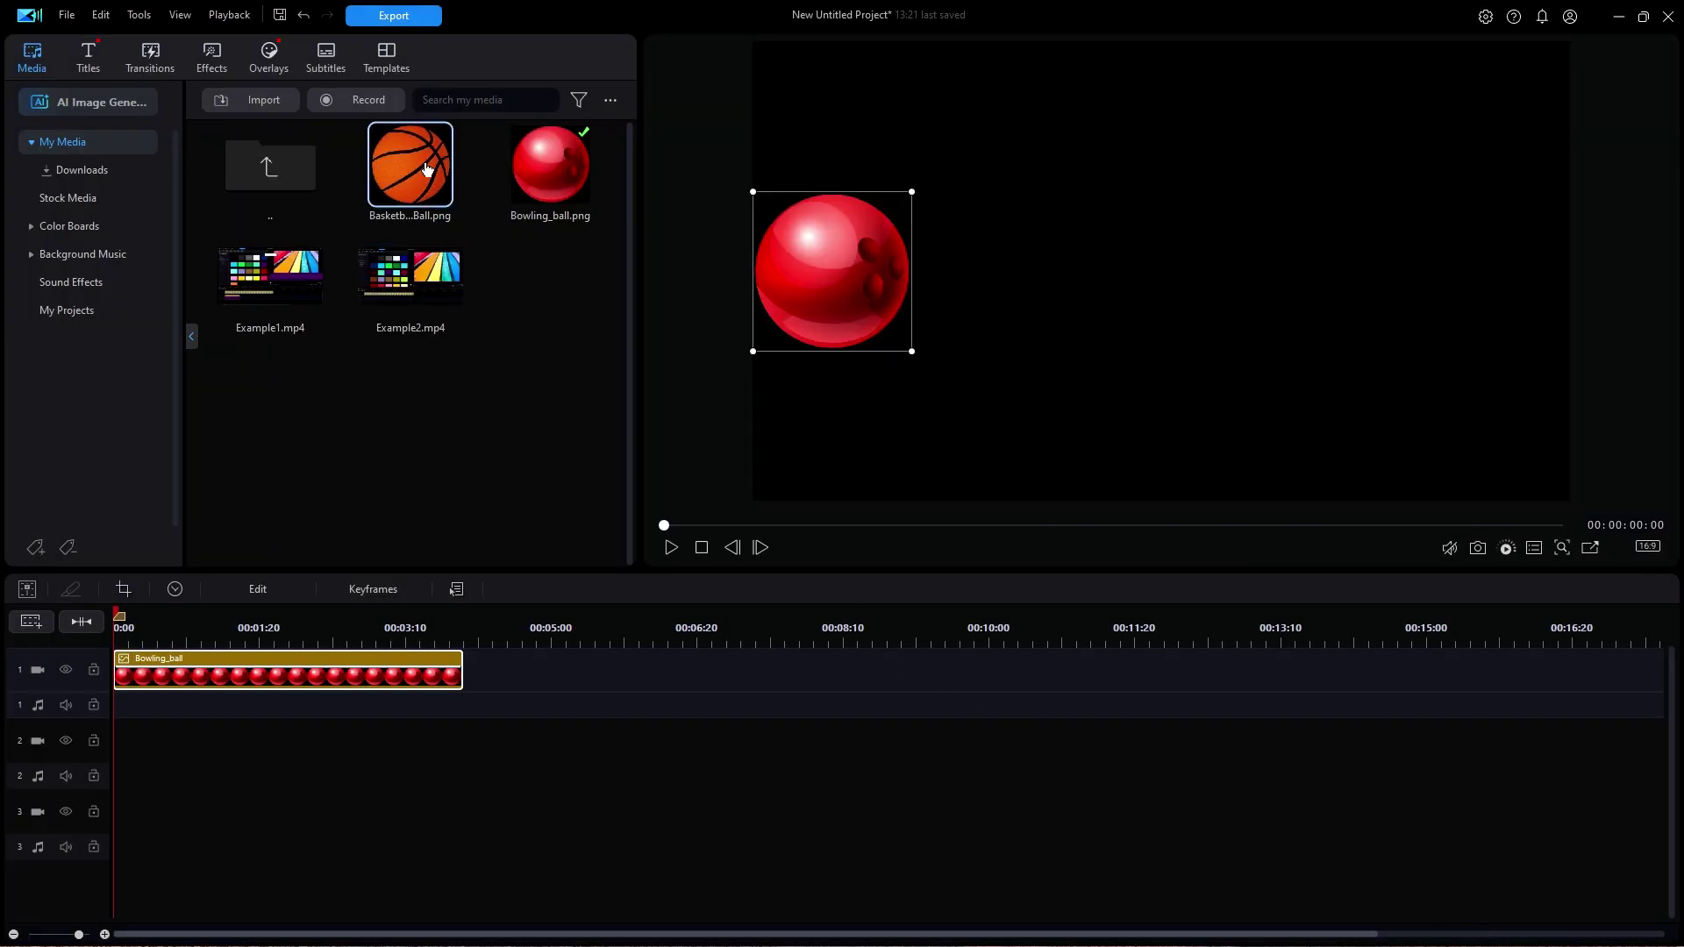
- Place the Basketball_Ball image on video track 2 and set its duration to 00:00:04:00
drag(413, 168, 124, 747)
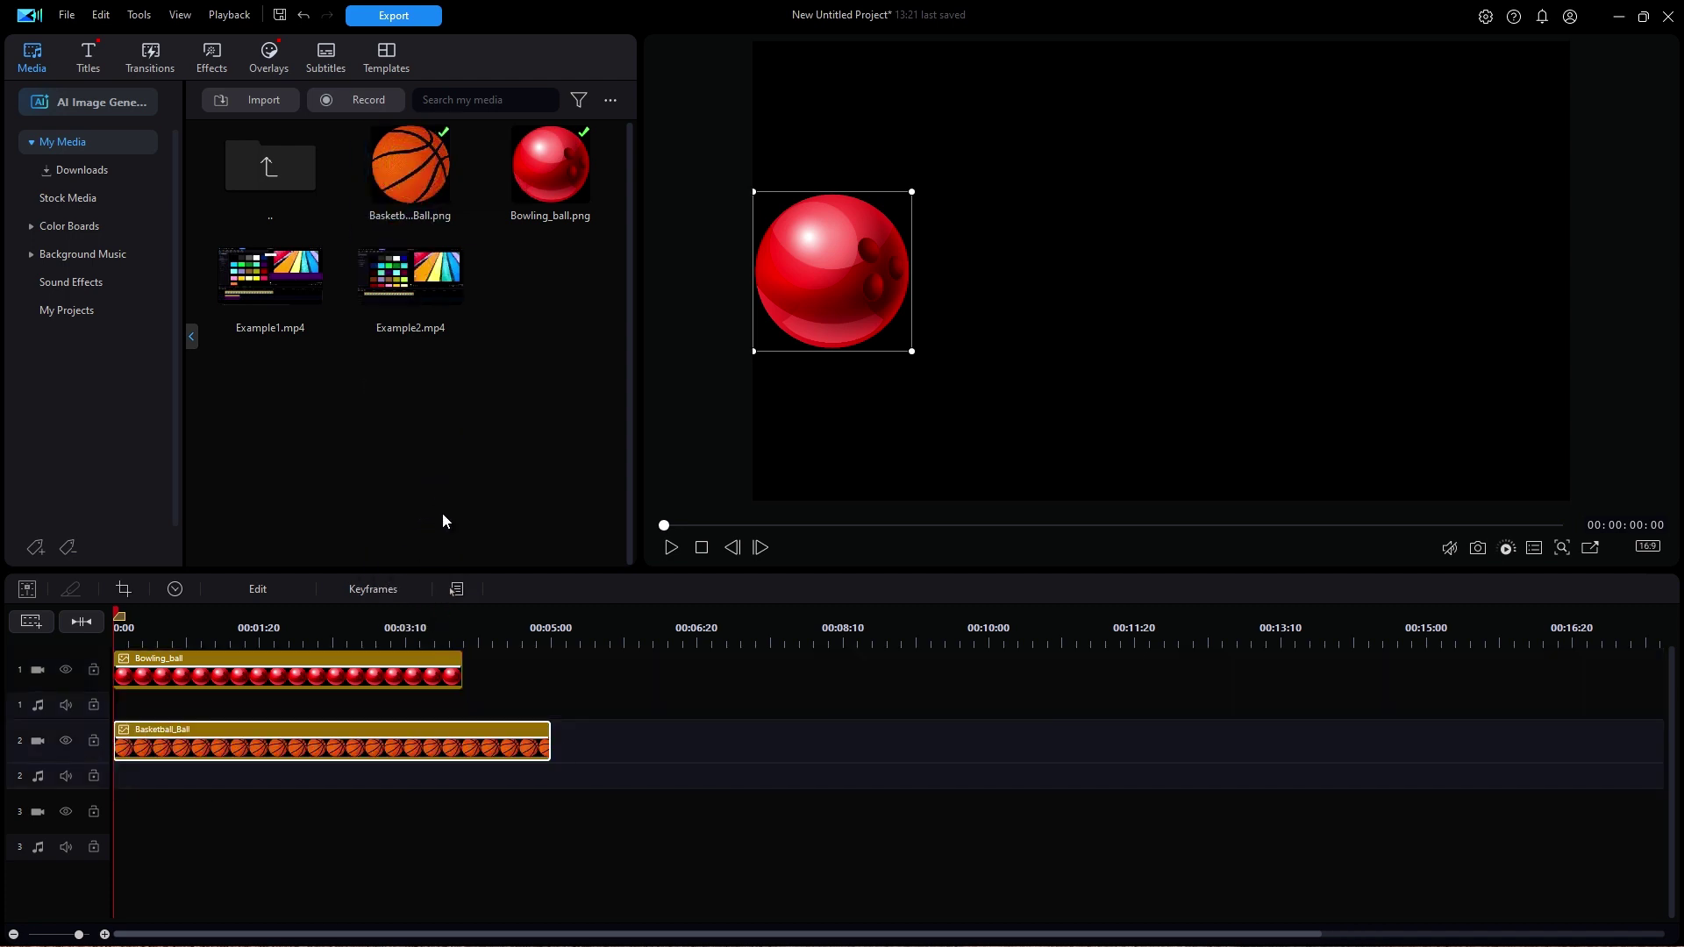
click(175, 590)
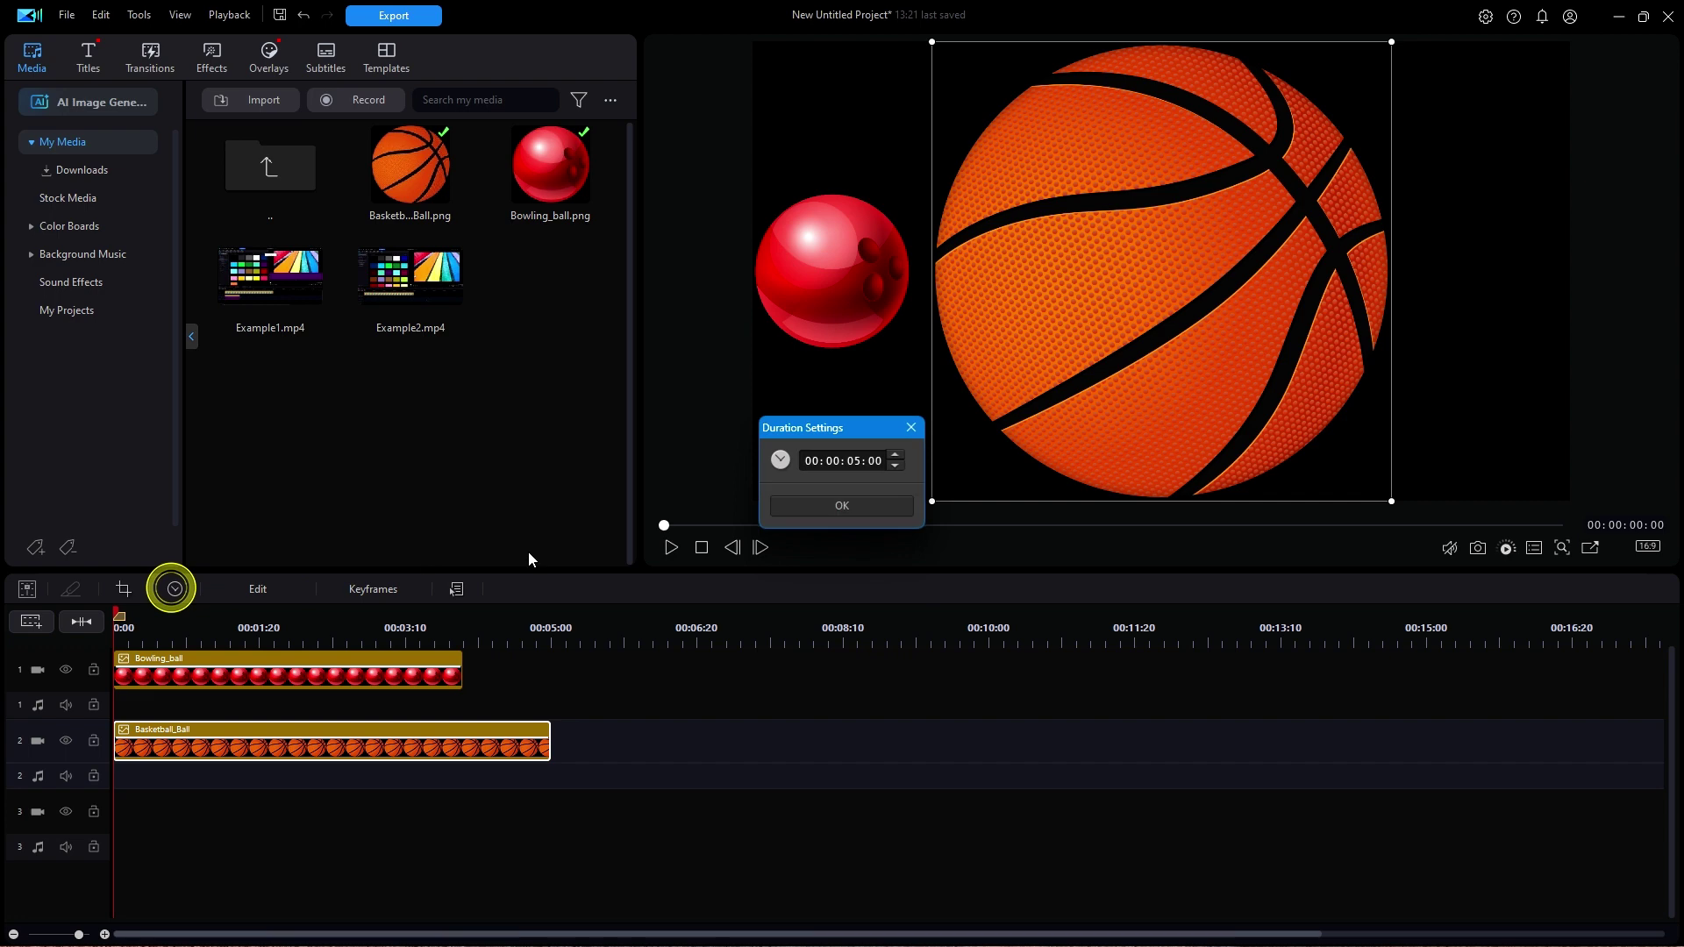
click(852, 460)
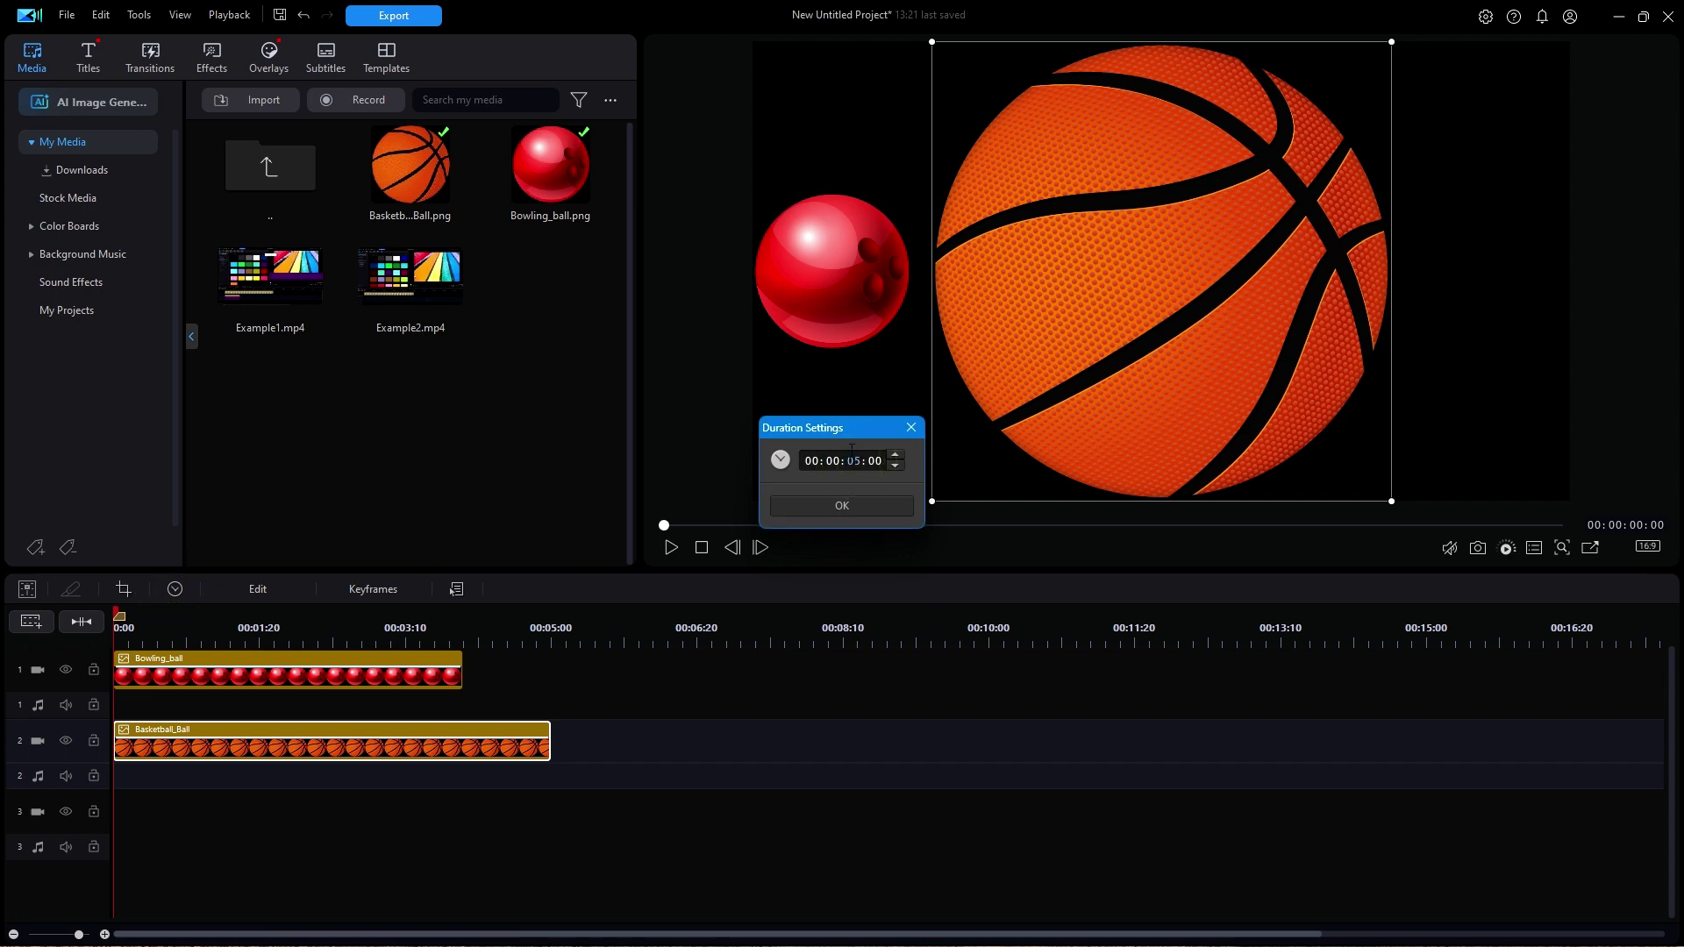
click(858, 506)
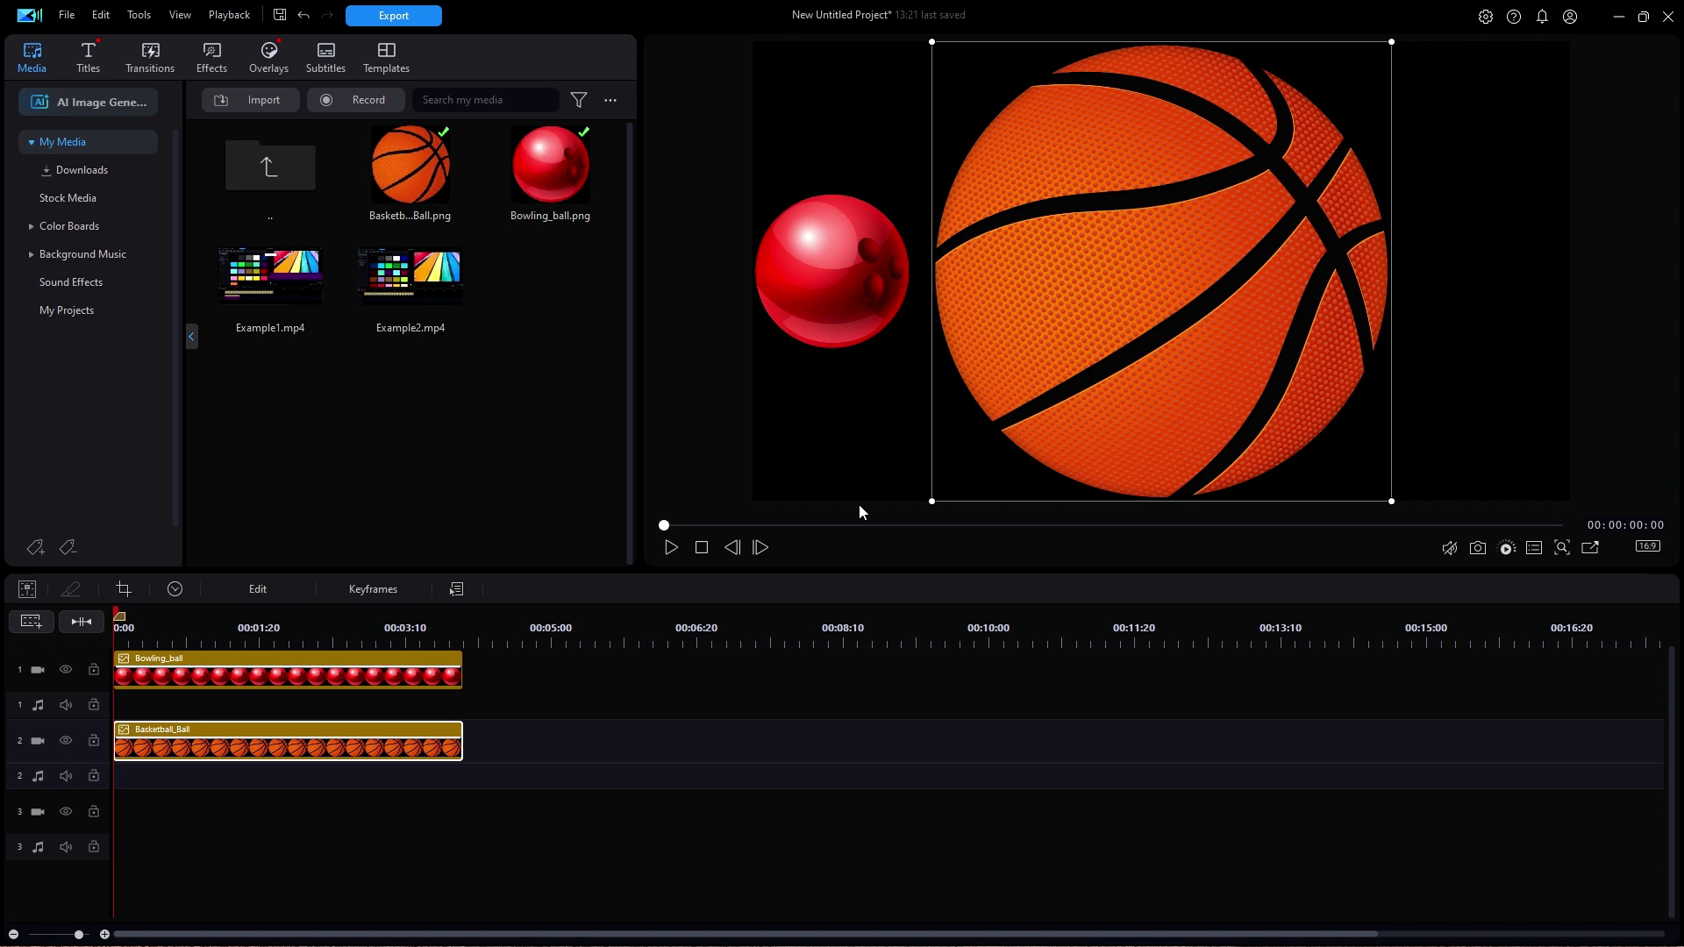
- Copy the Bowling_ball clip's keyframe attributes and paste them onto Basketball_Ball, confirming the replacement
click(368, 673)
right_click(368, 673)
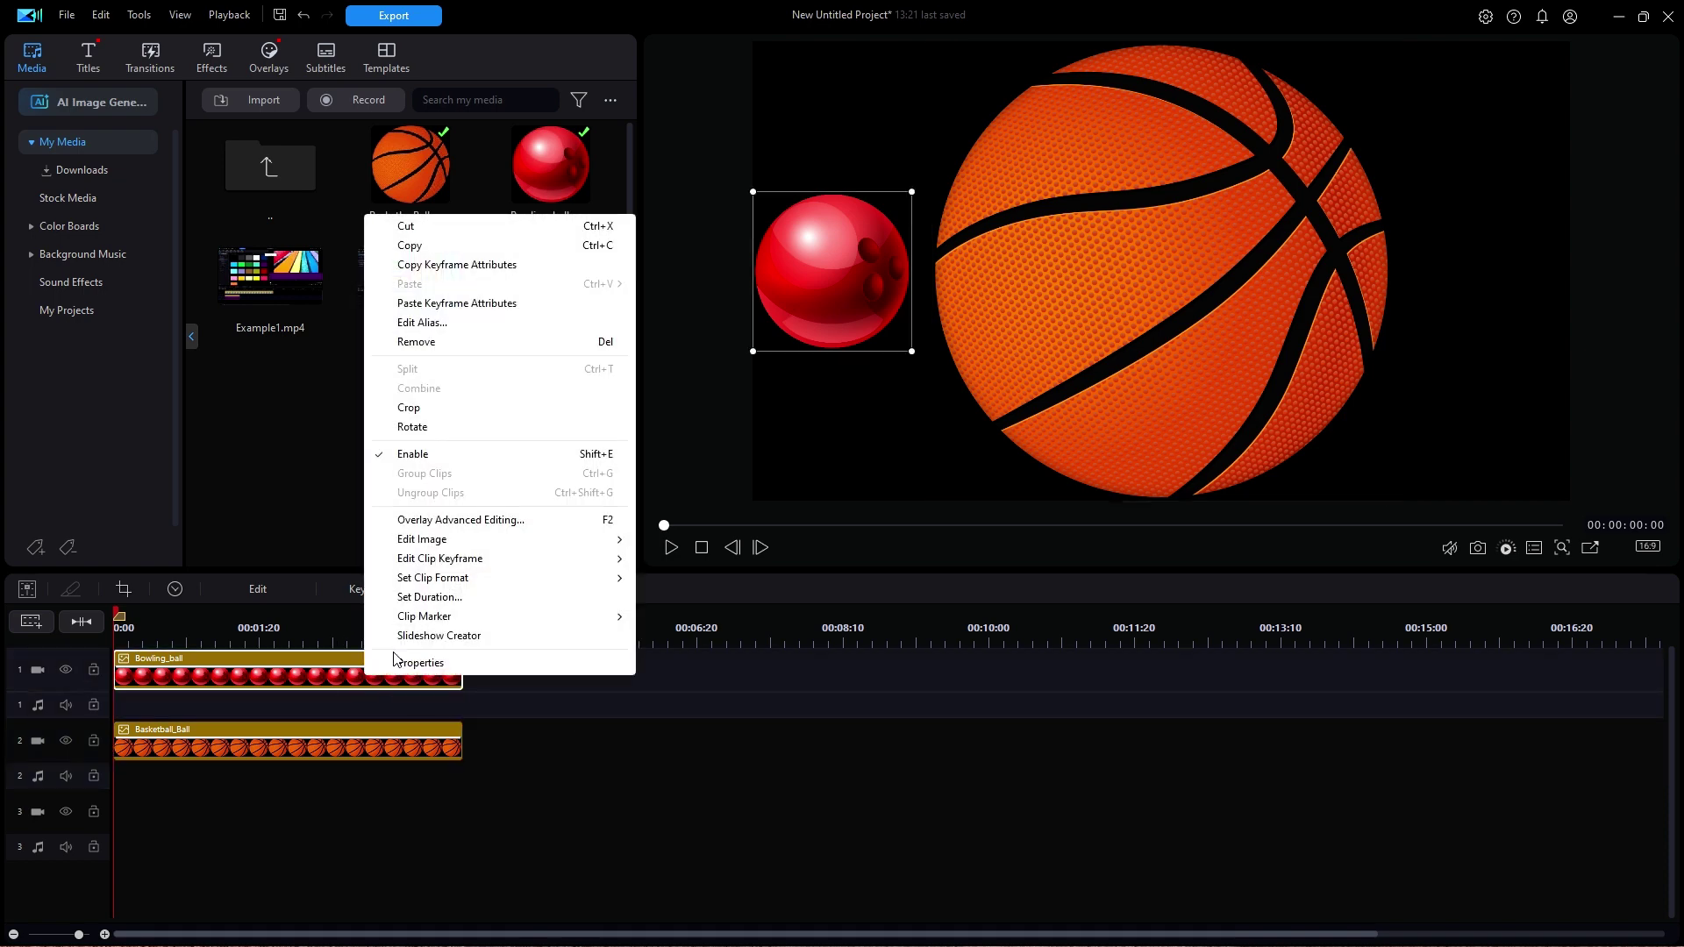
click(454, 265)
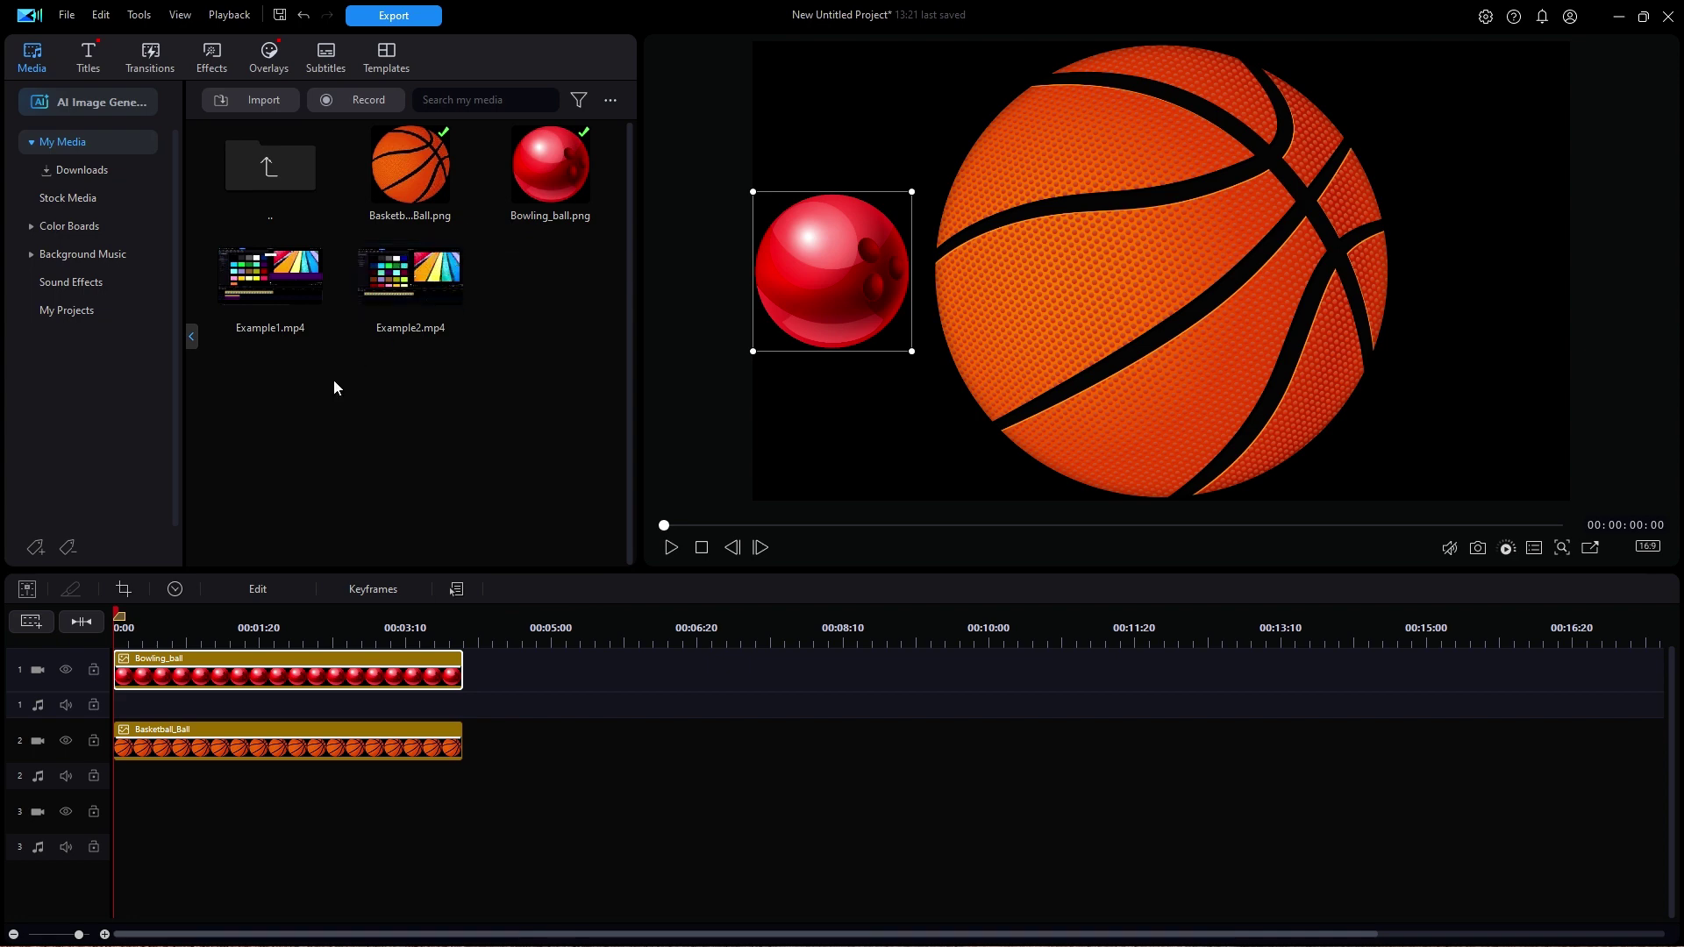
click(373, 755)
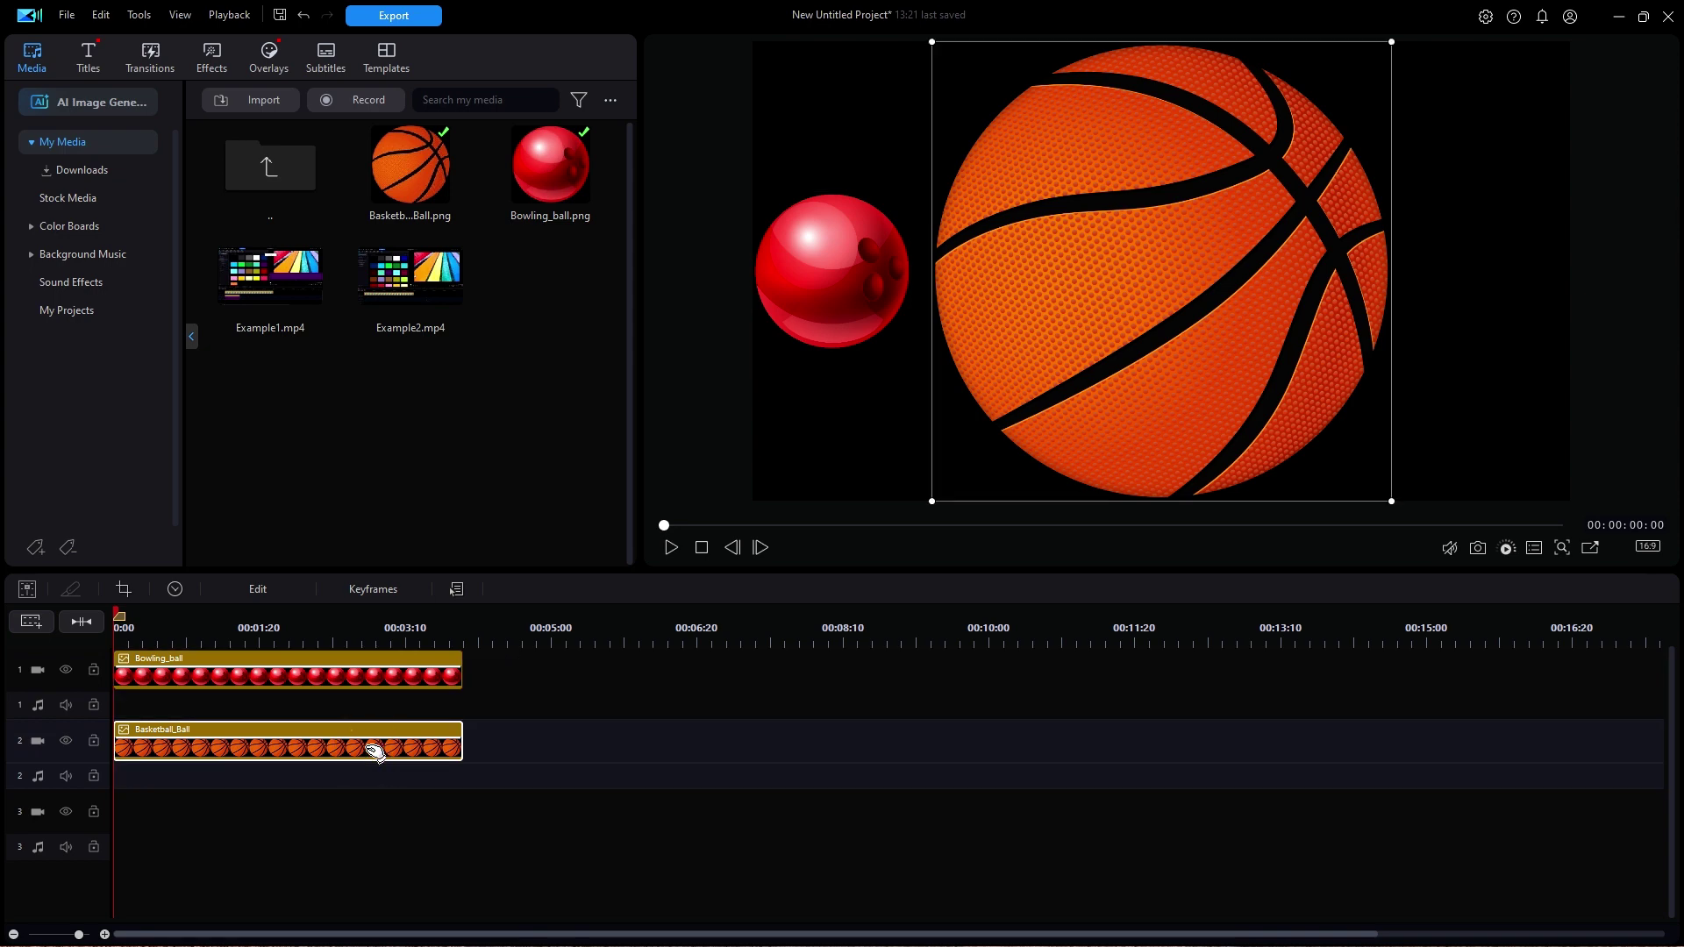
right_click(365, 754)
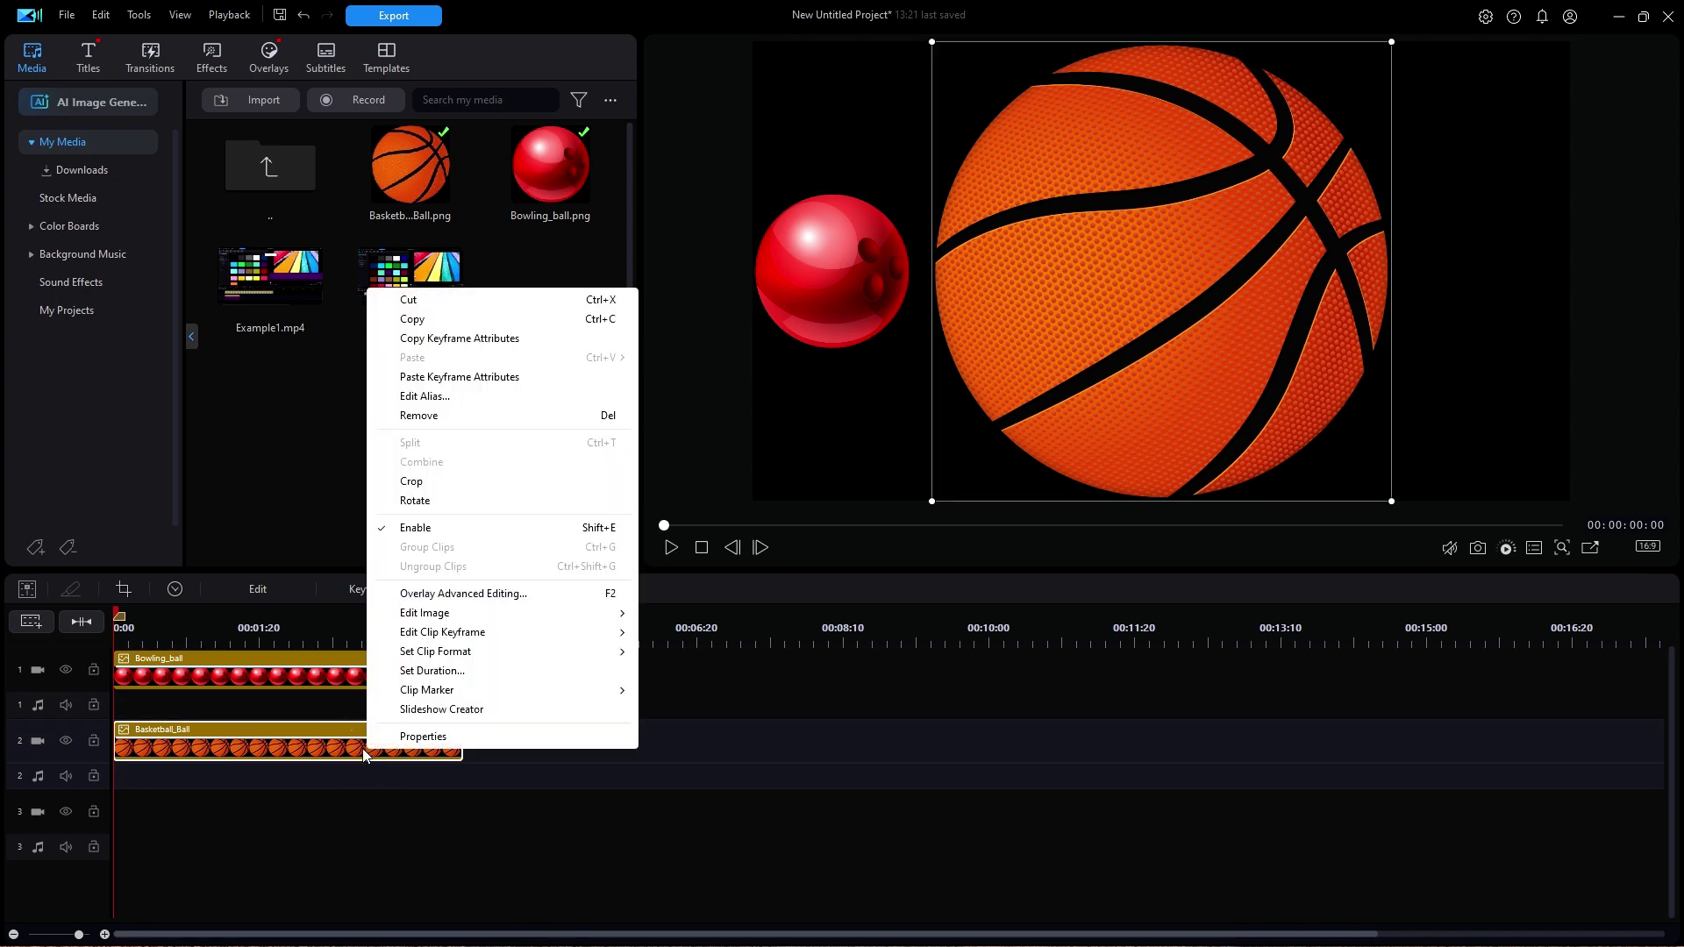
click(437, 379)
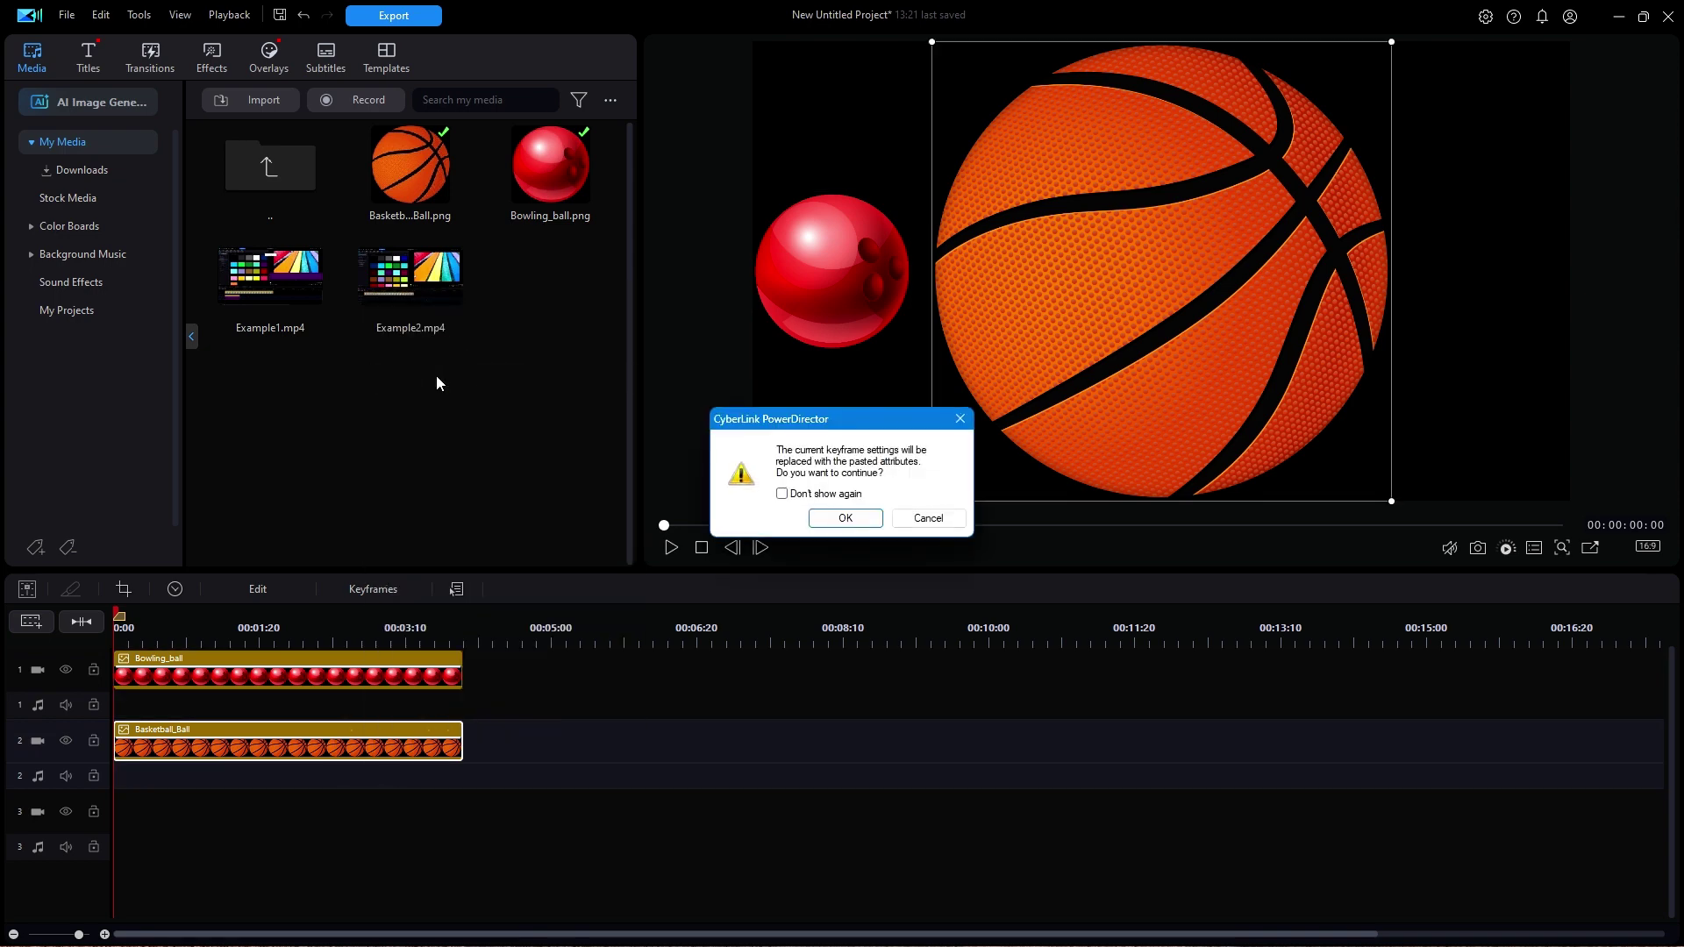
click(851, 519)
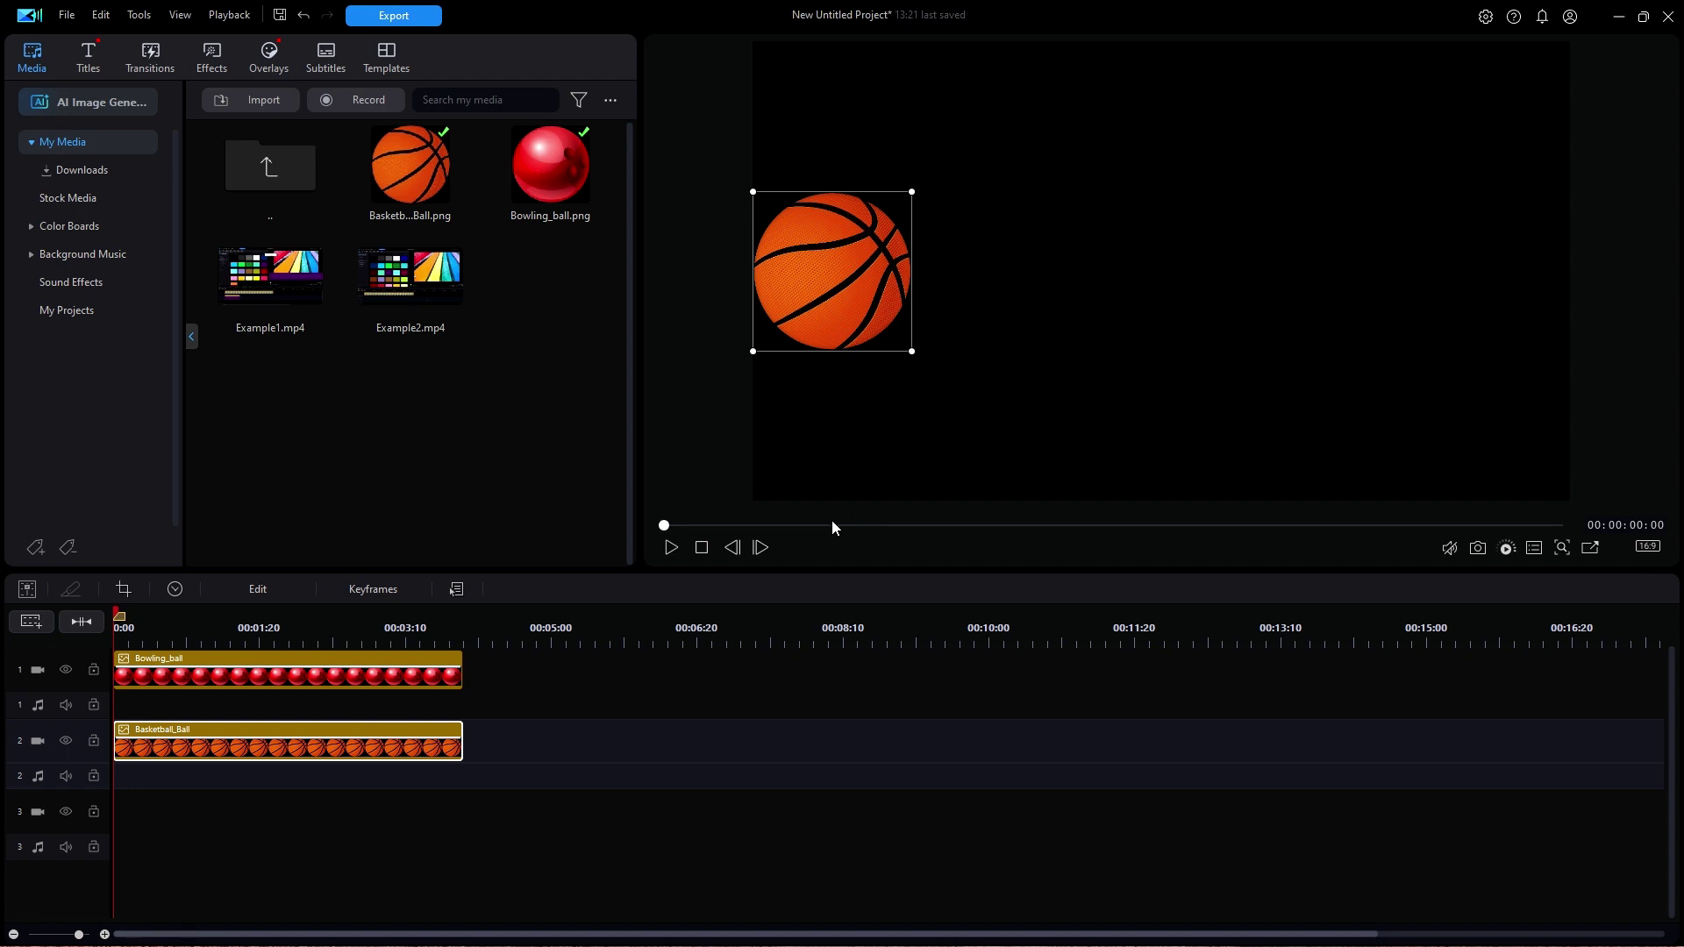
- Play the project to 00:00:04:00 to watch the basketball roll from the left edge to the right edge
click(671, 548)
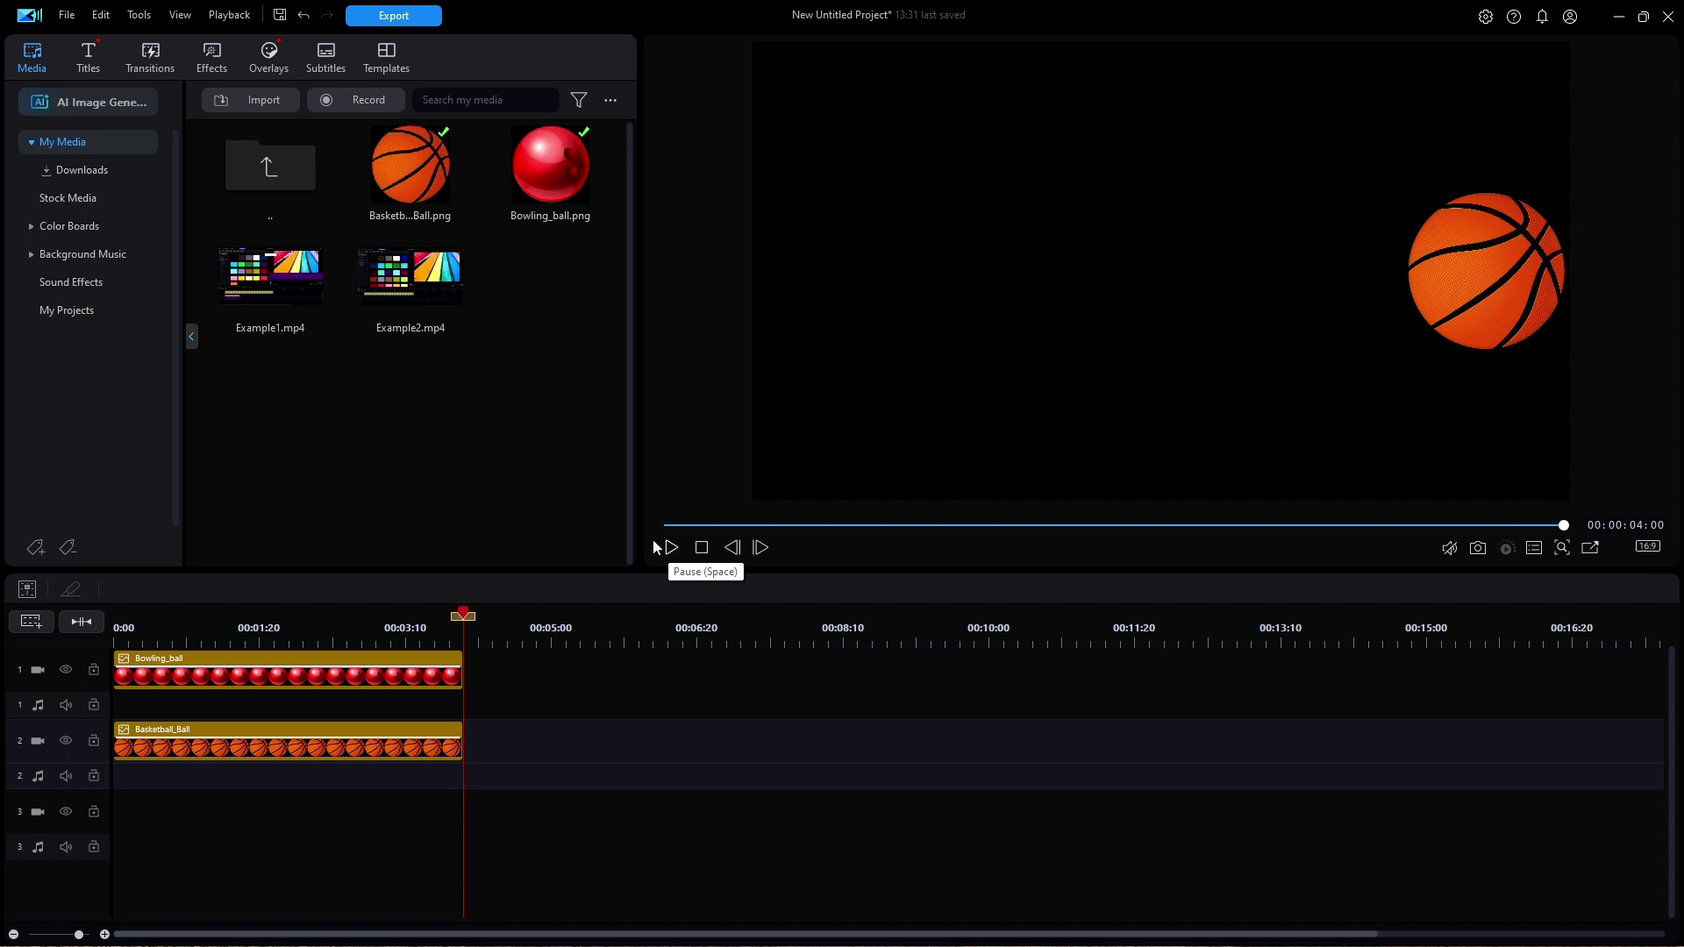
- Add the cyan solid colour board to track 3 with a 4-second duration
click(70, 229)
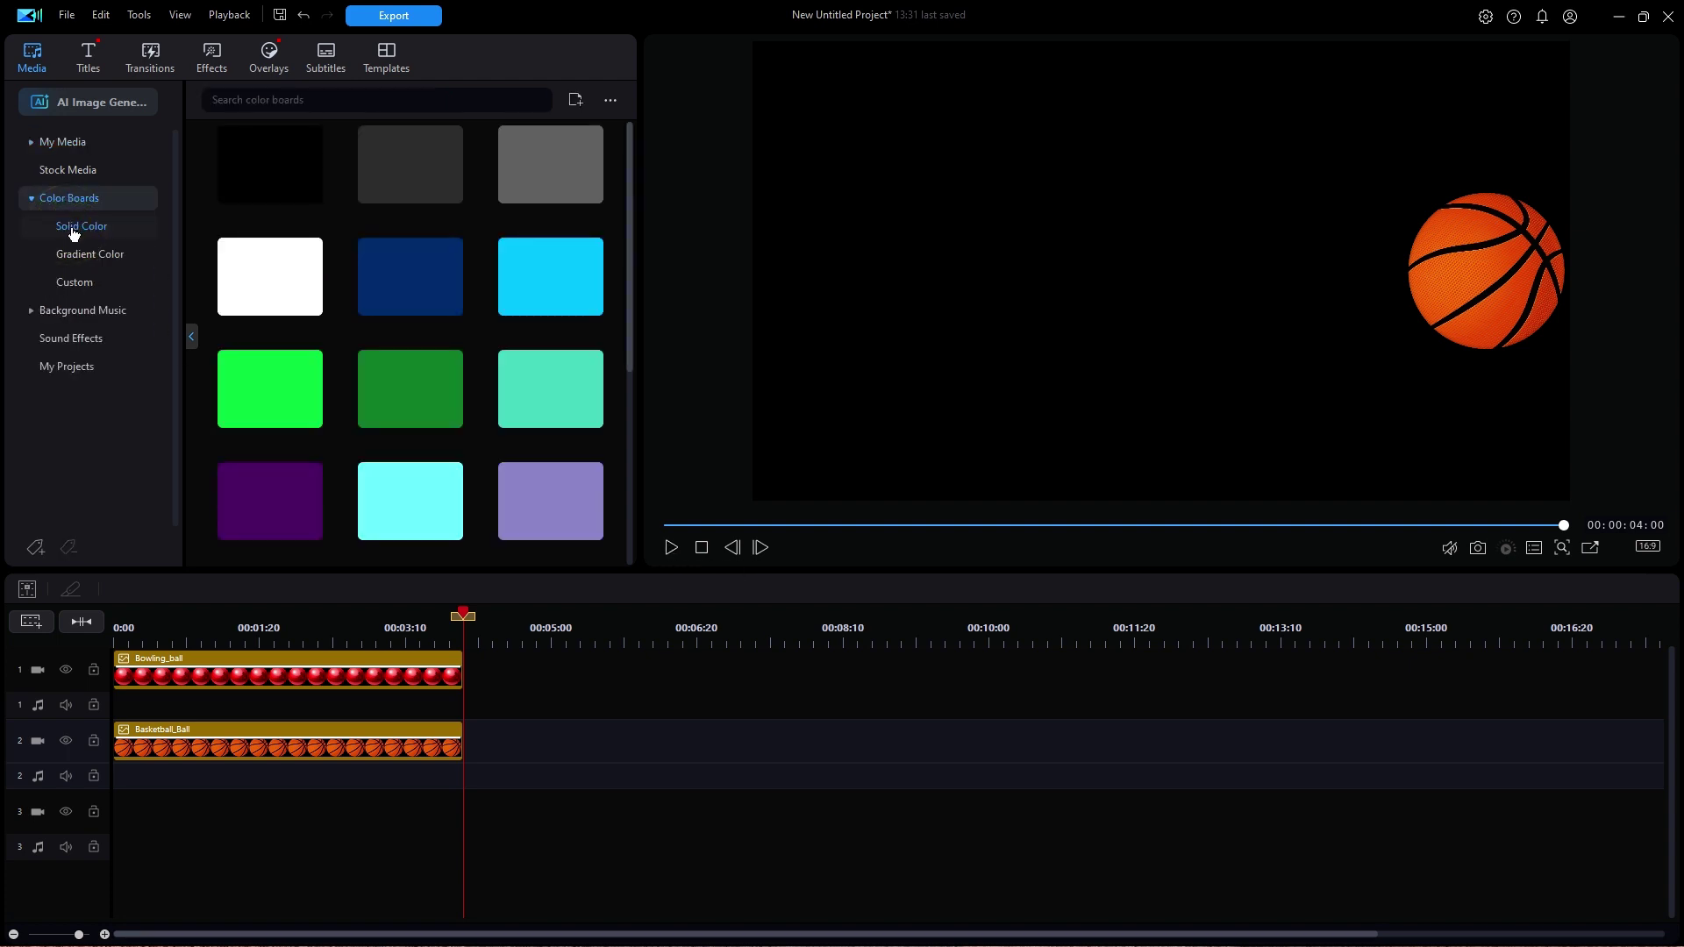
drag(576, 255, 117, 853)
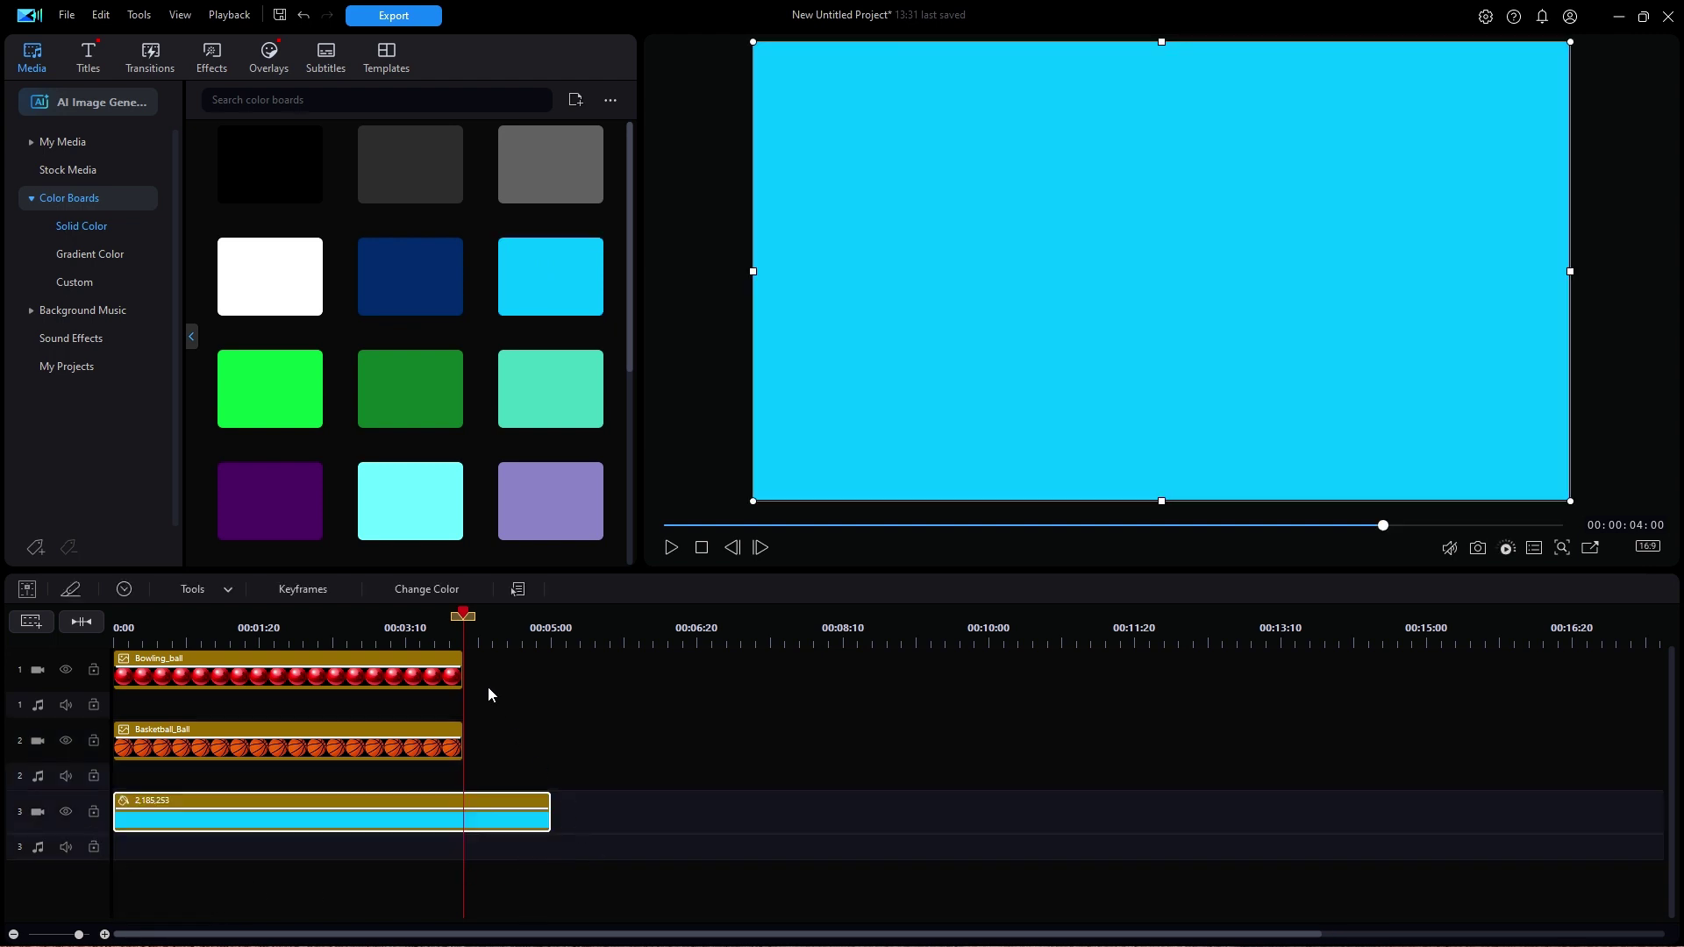
click(124, 590)
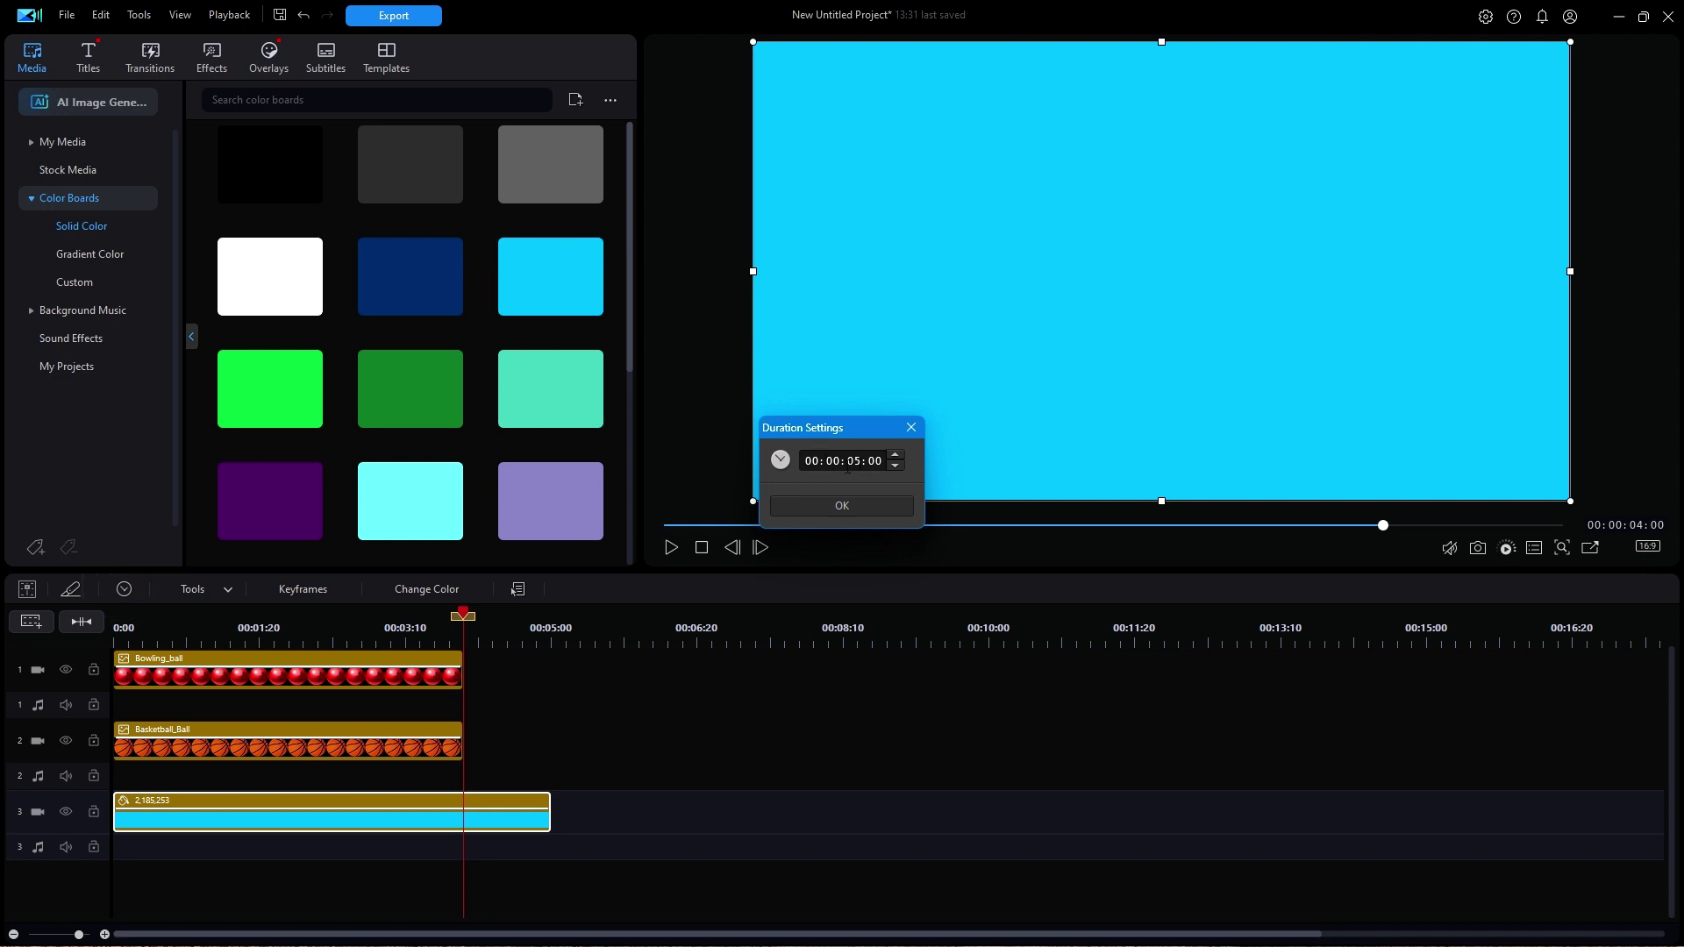
click(849, 460)
text(4)
click(863, 514)
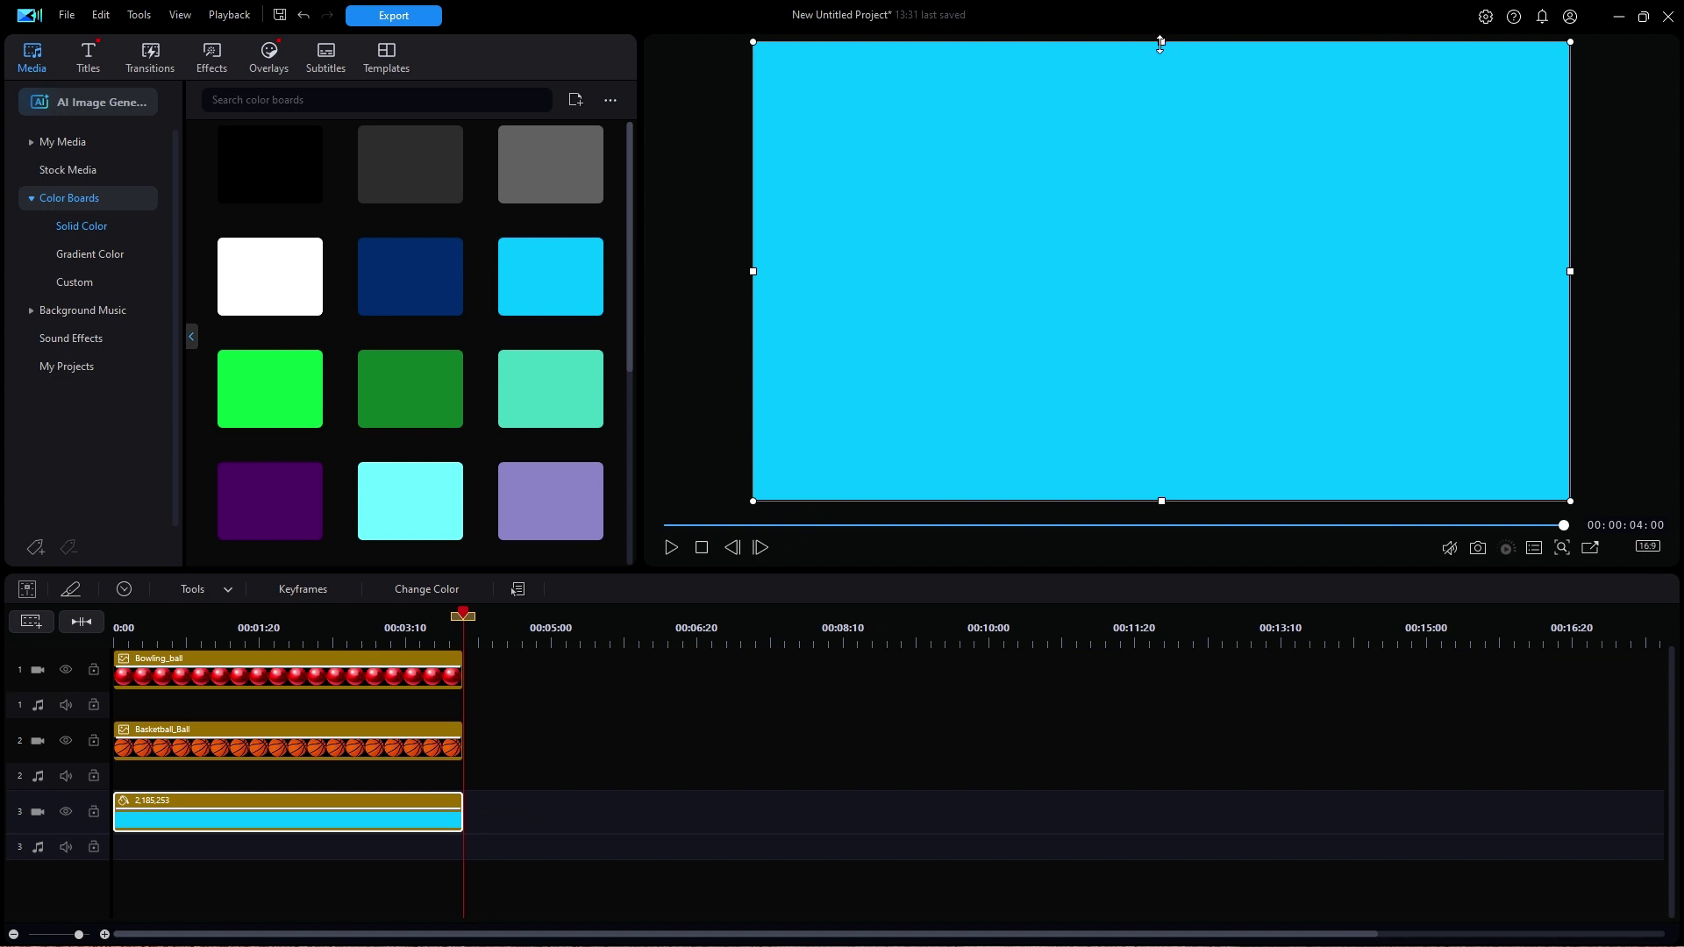
- Shrink the cyan board in the preview to a small rectangle in the middle of the frame
drag(1162, 43, 1152, 283)
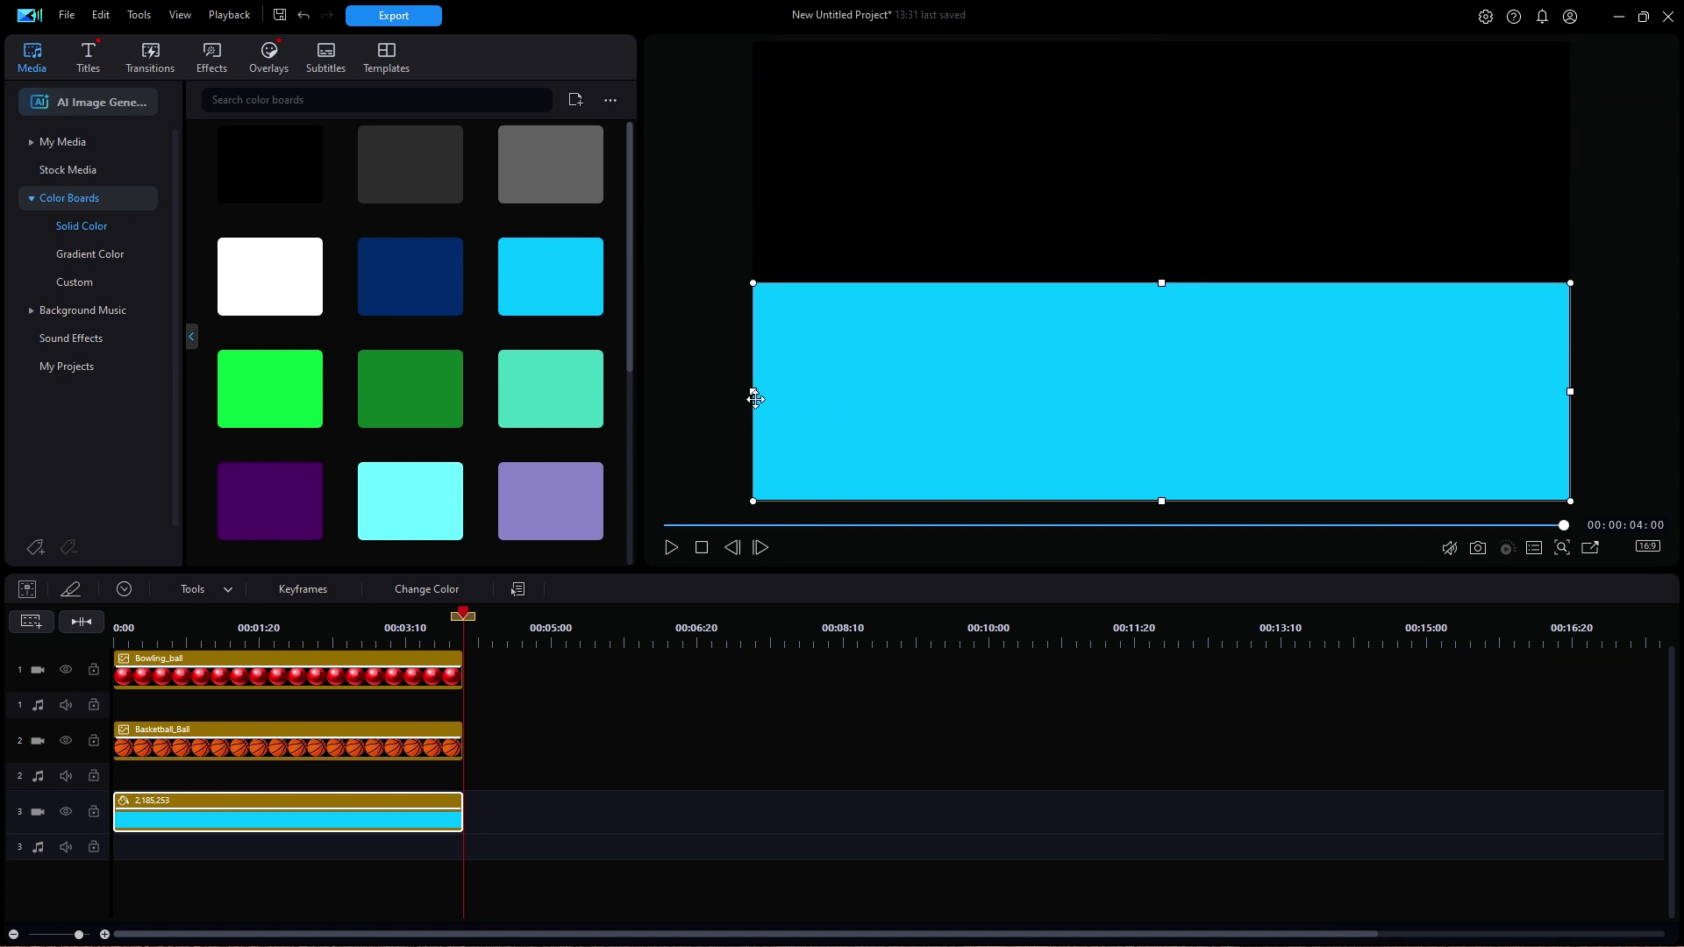
drag(752, 391, 1196, 257)
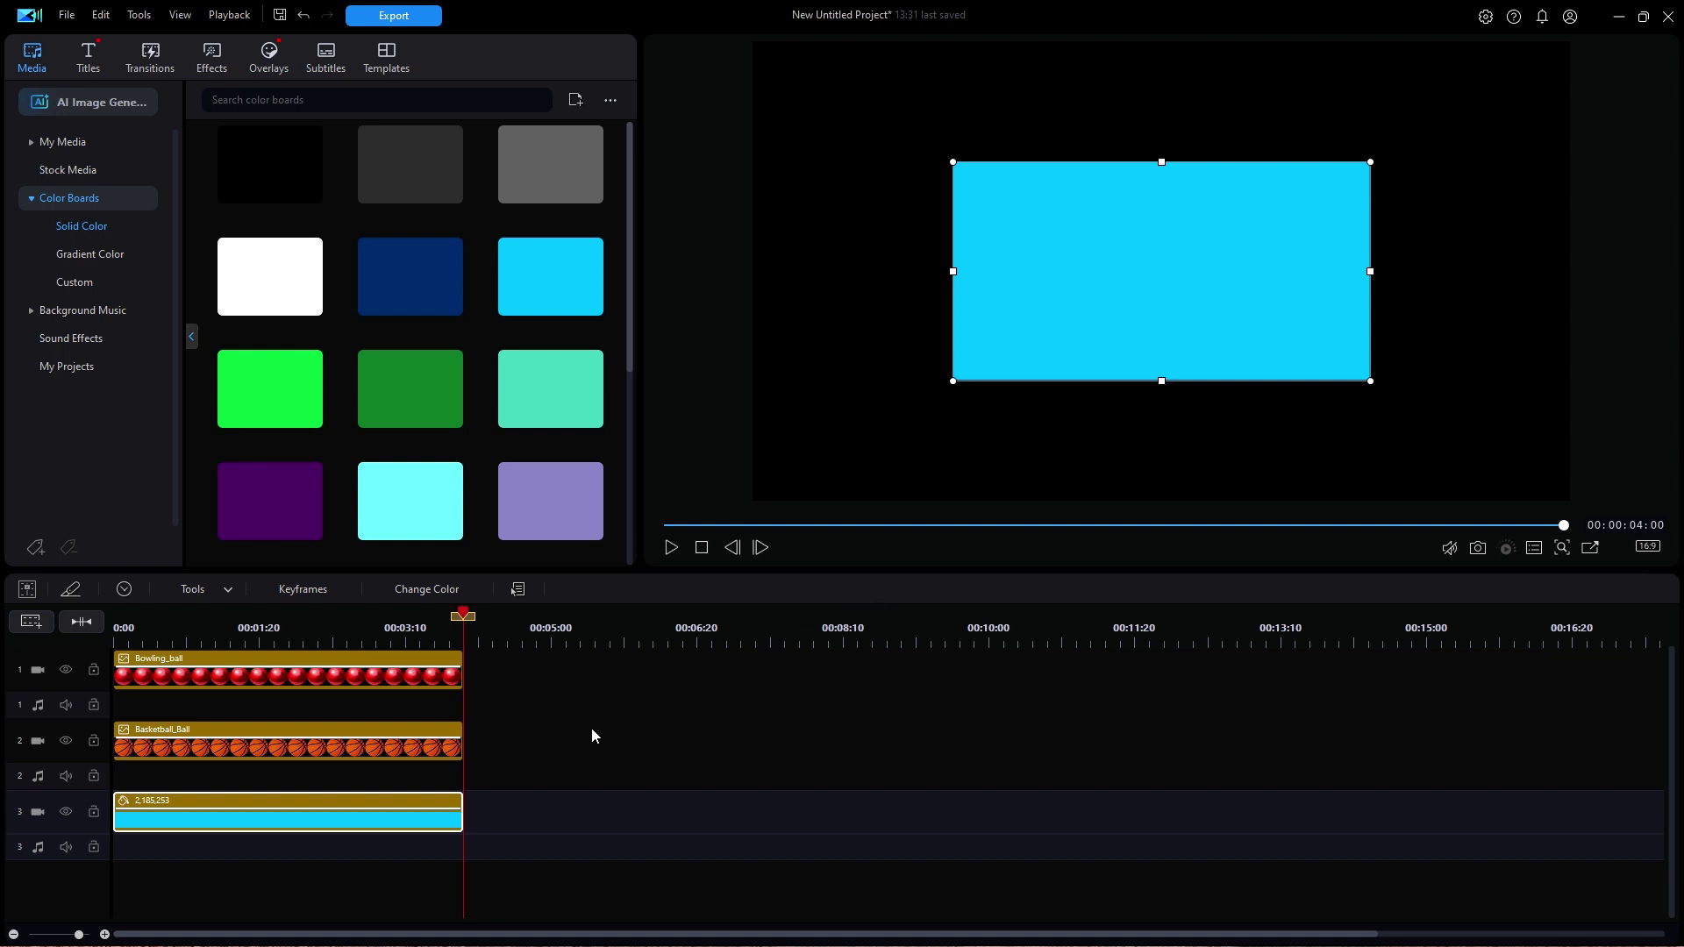
right_click(393, 744)
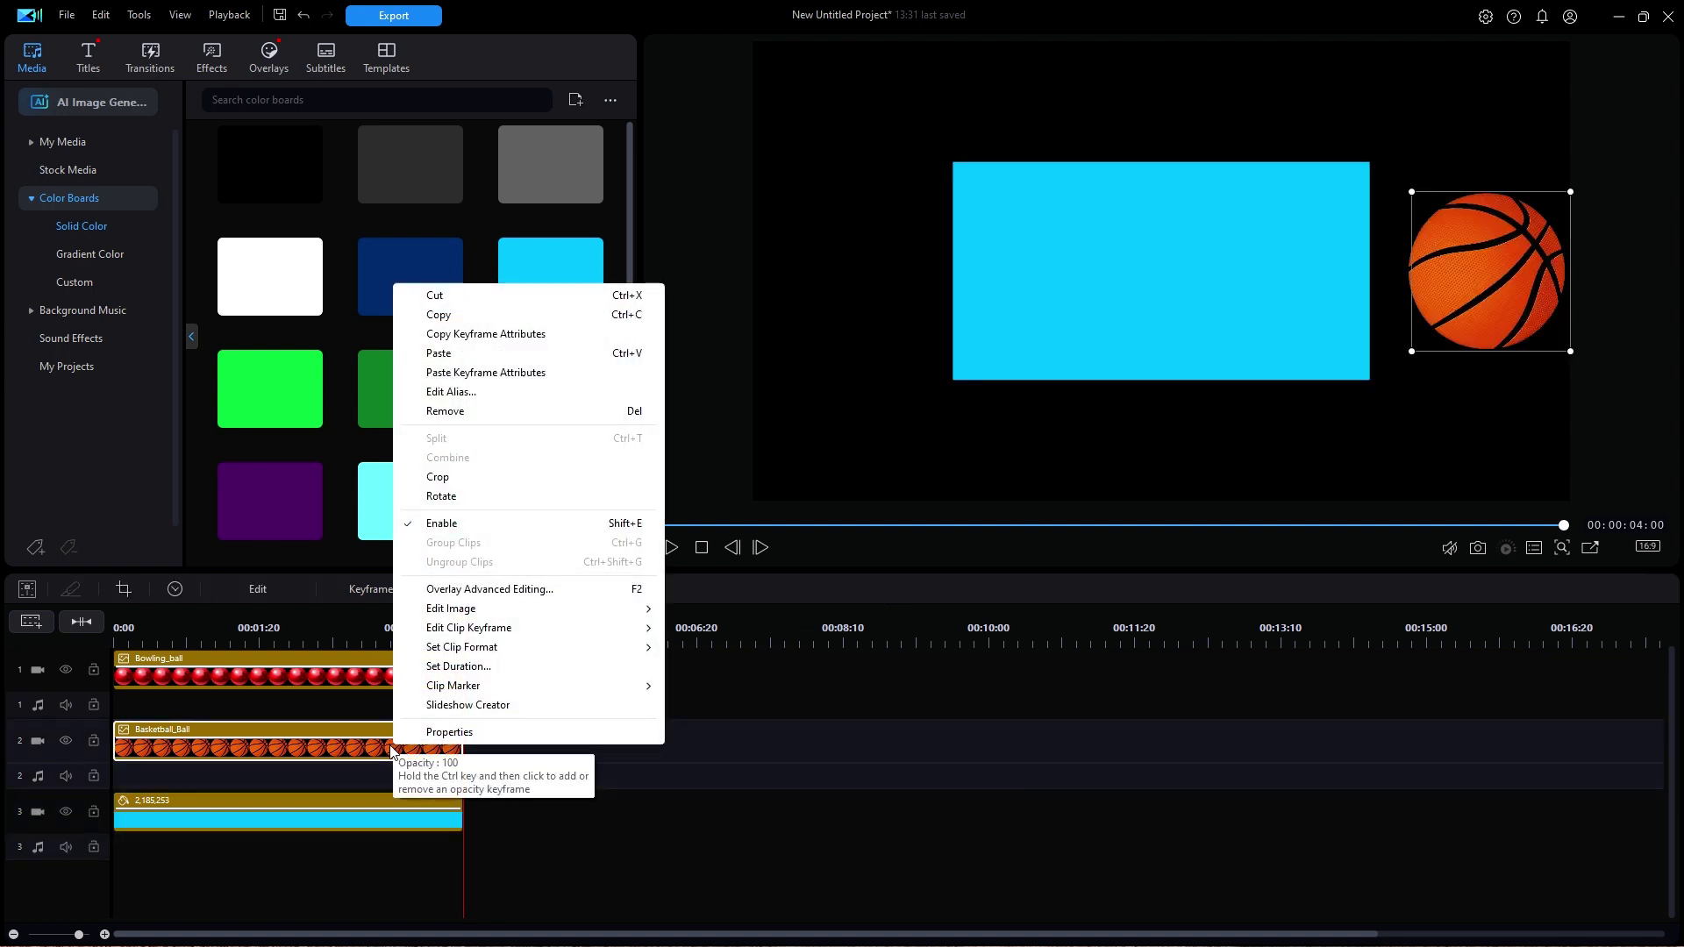
- Paste the basketball clip's keyframe attributes onto the cyan colour board and confirm the replacement
click(517, 335)
click(396, 822)
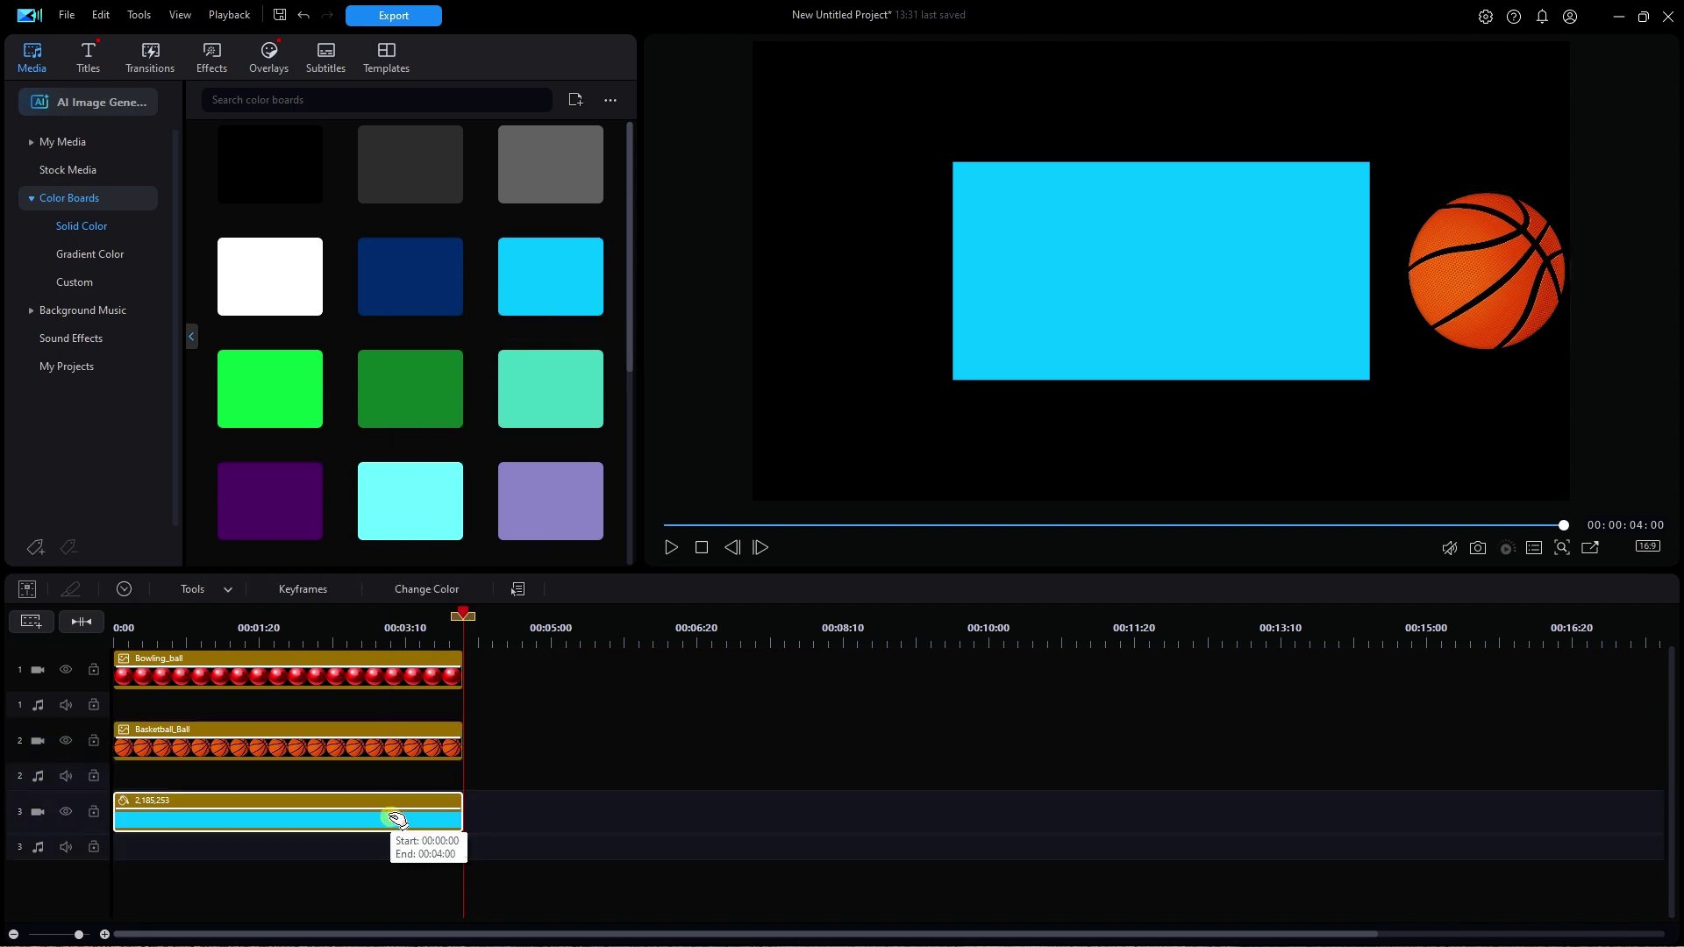
right_click(418, 821)
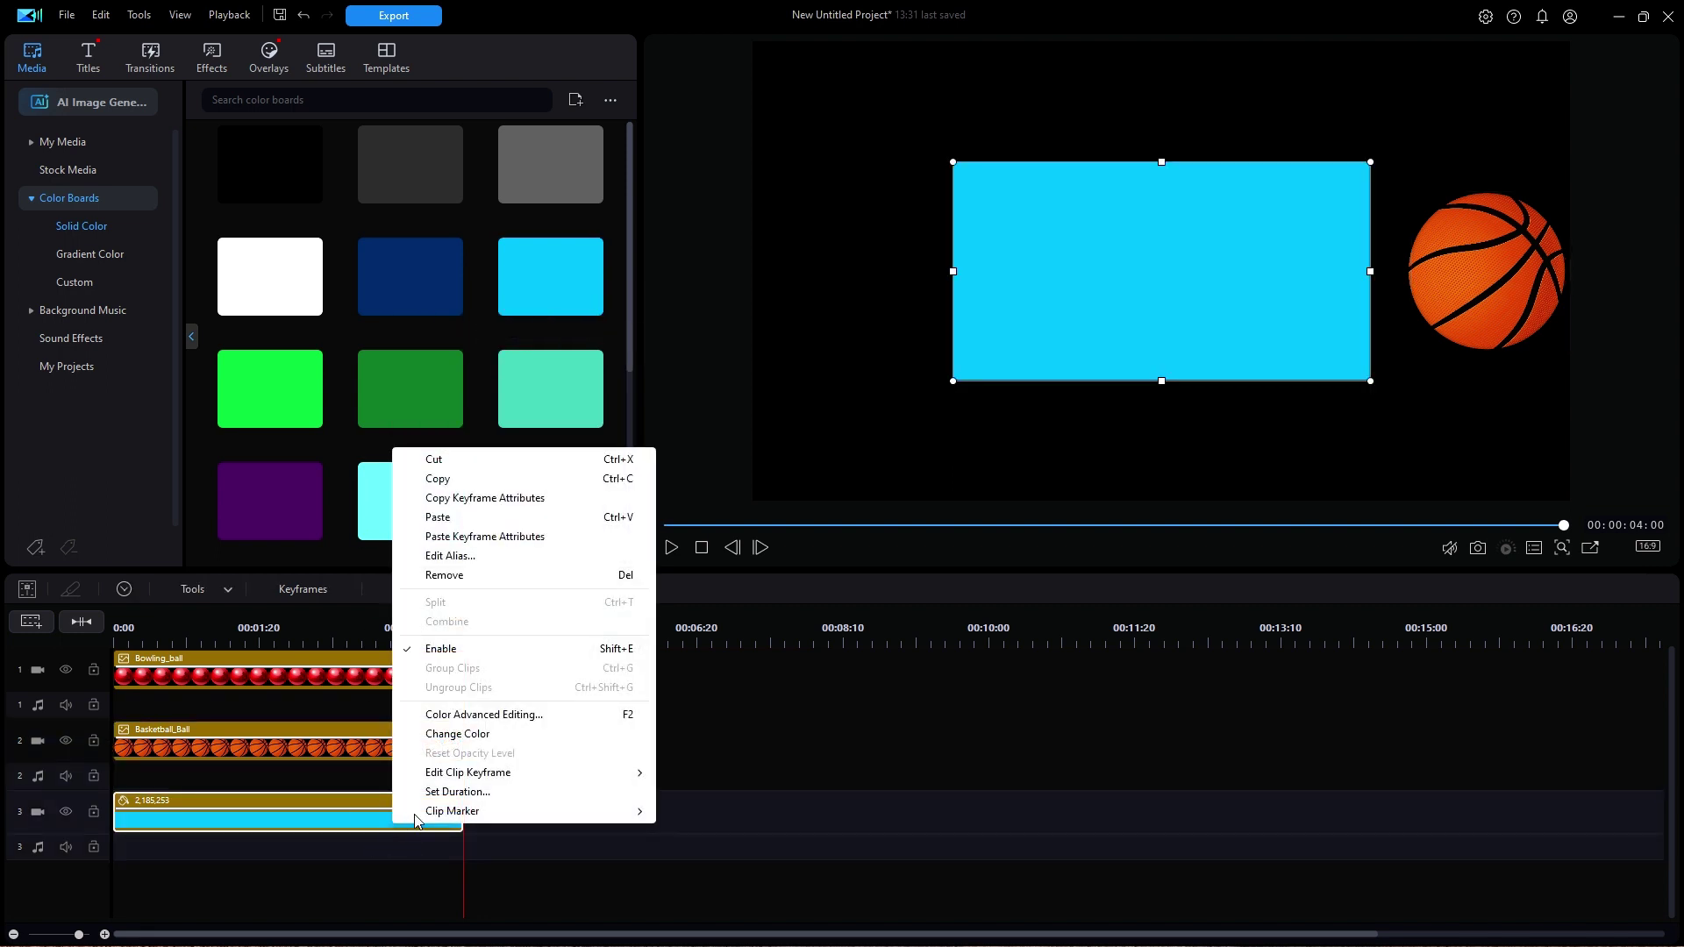
click(482, 539)
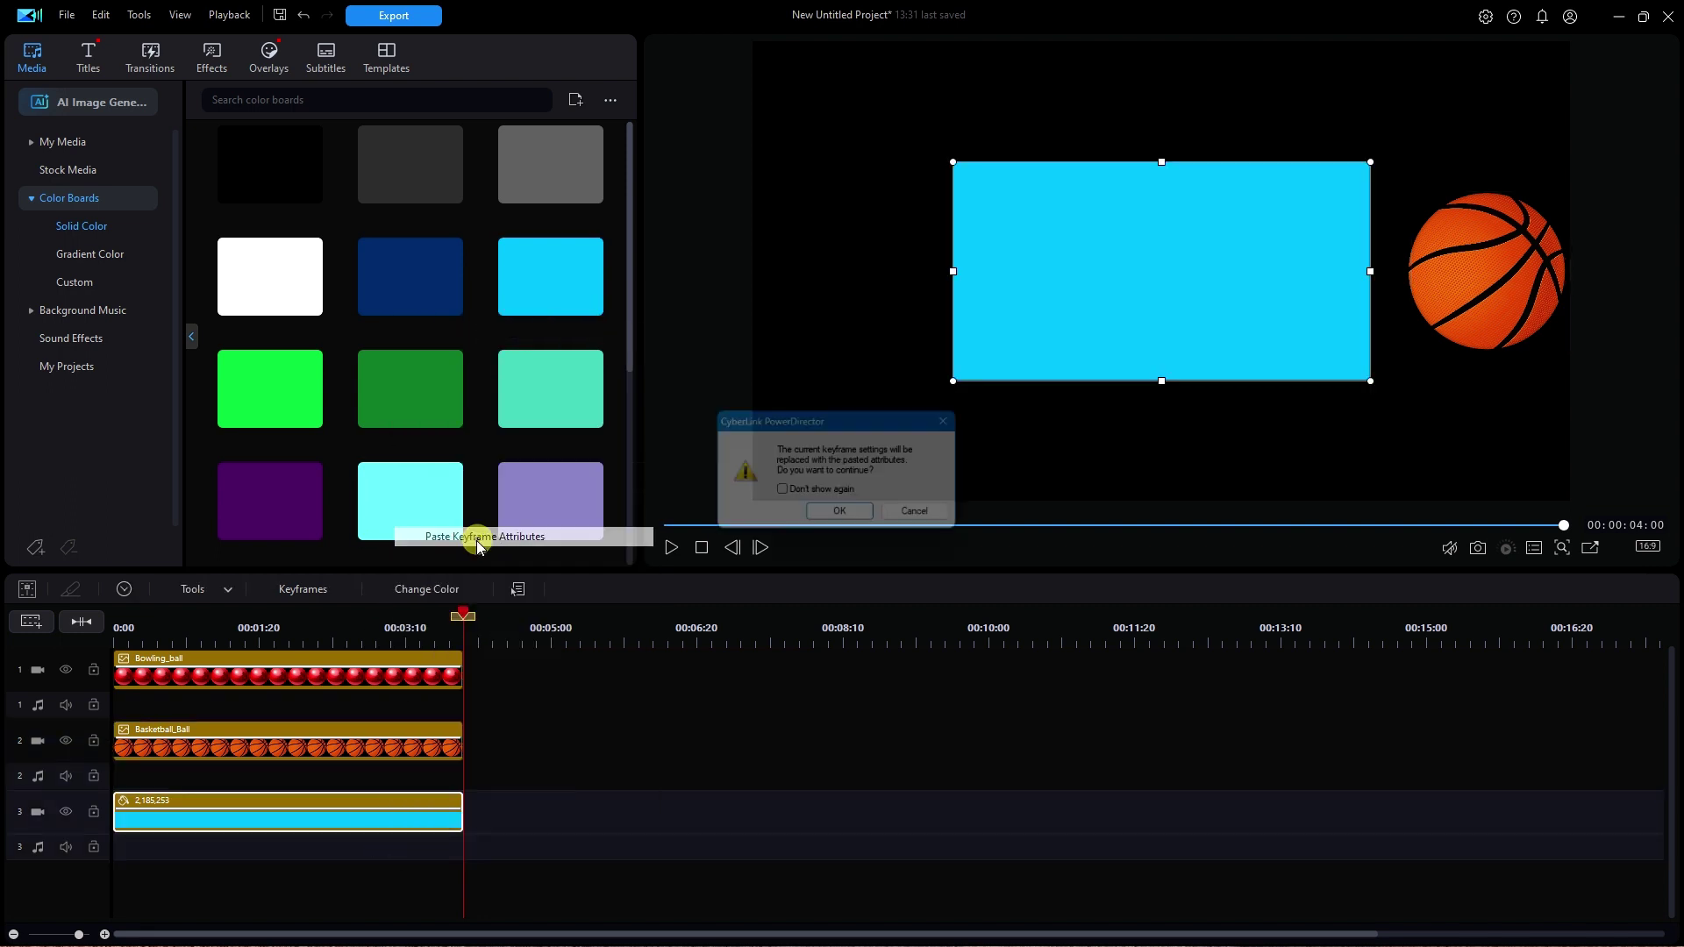
click(845, 518)
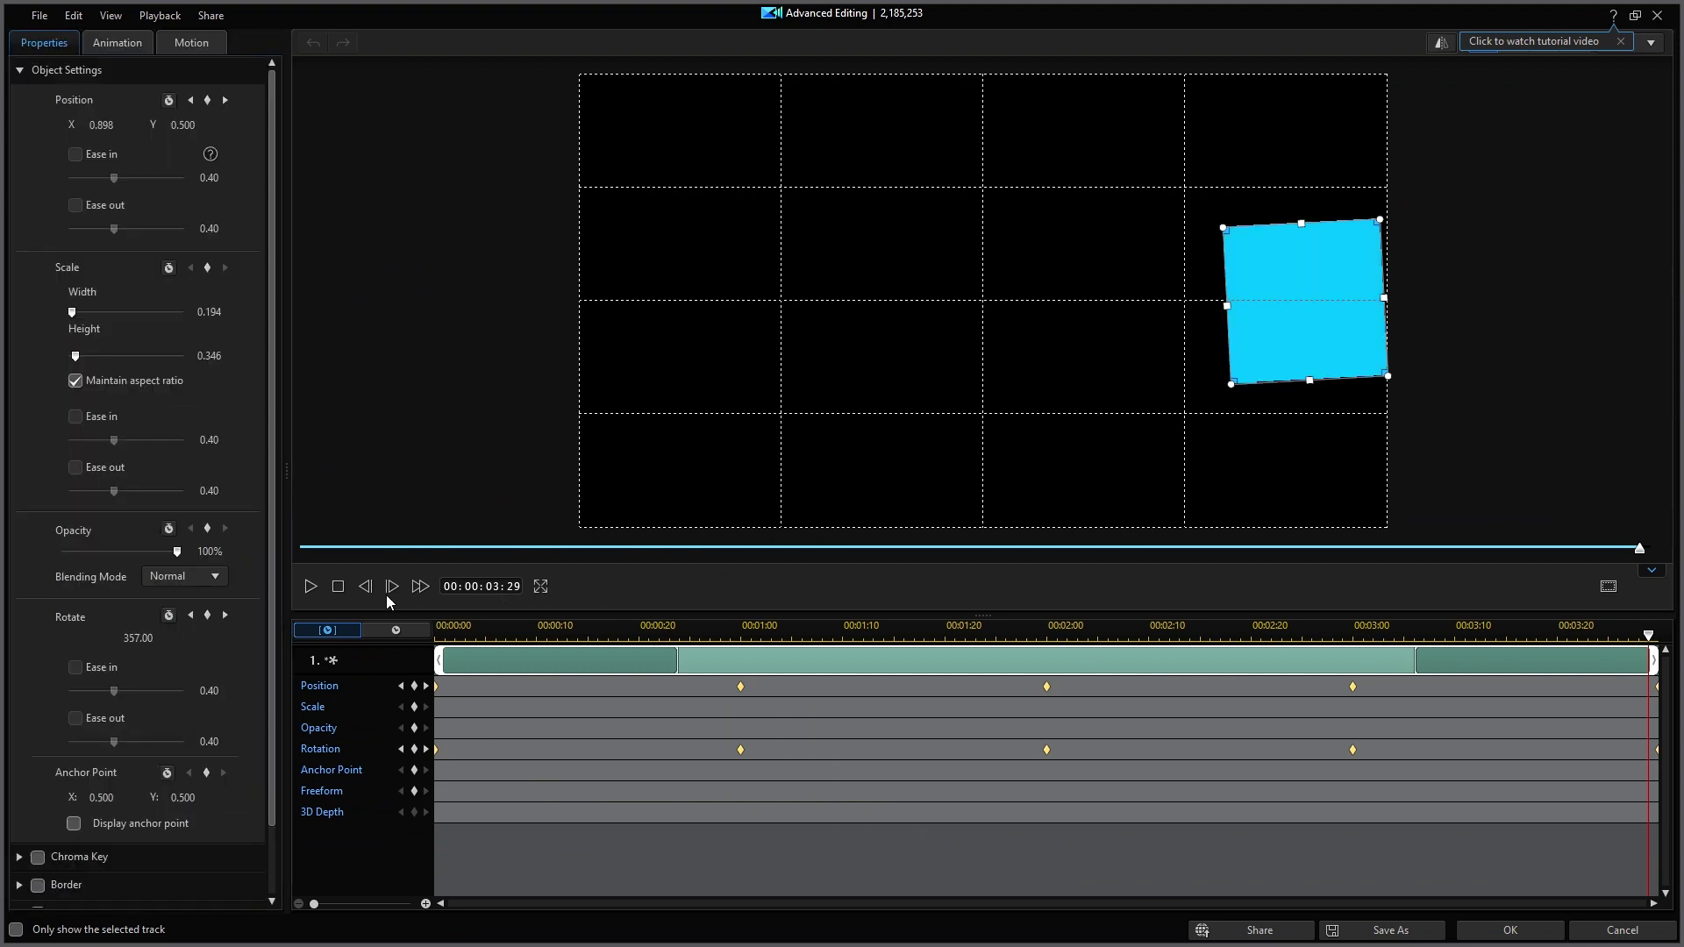
- Keyframe the cyan board's opacity at 100% at 00:00 and 0% at 00:00:04:00
click(339, 591)
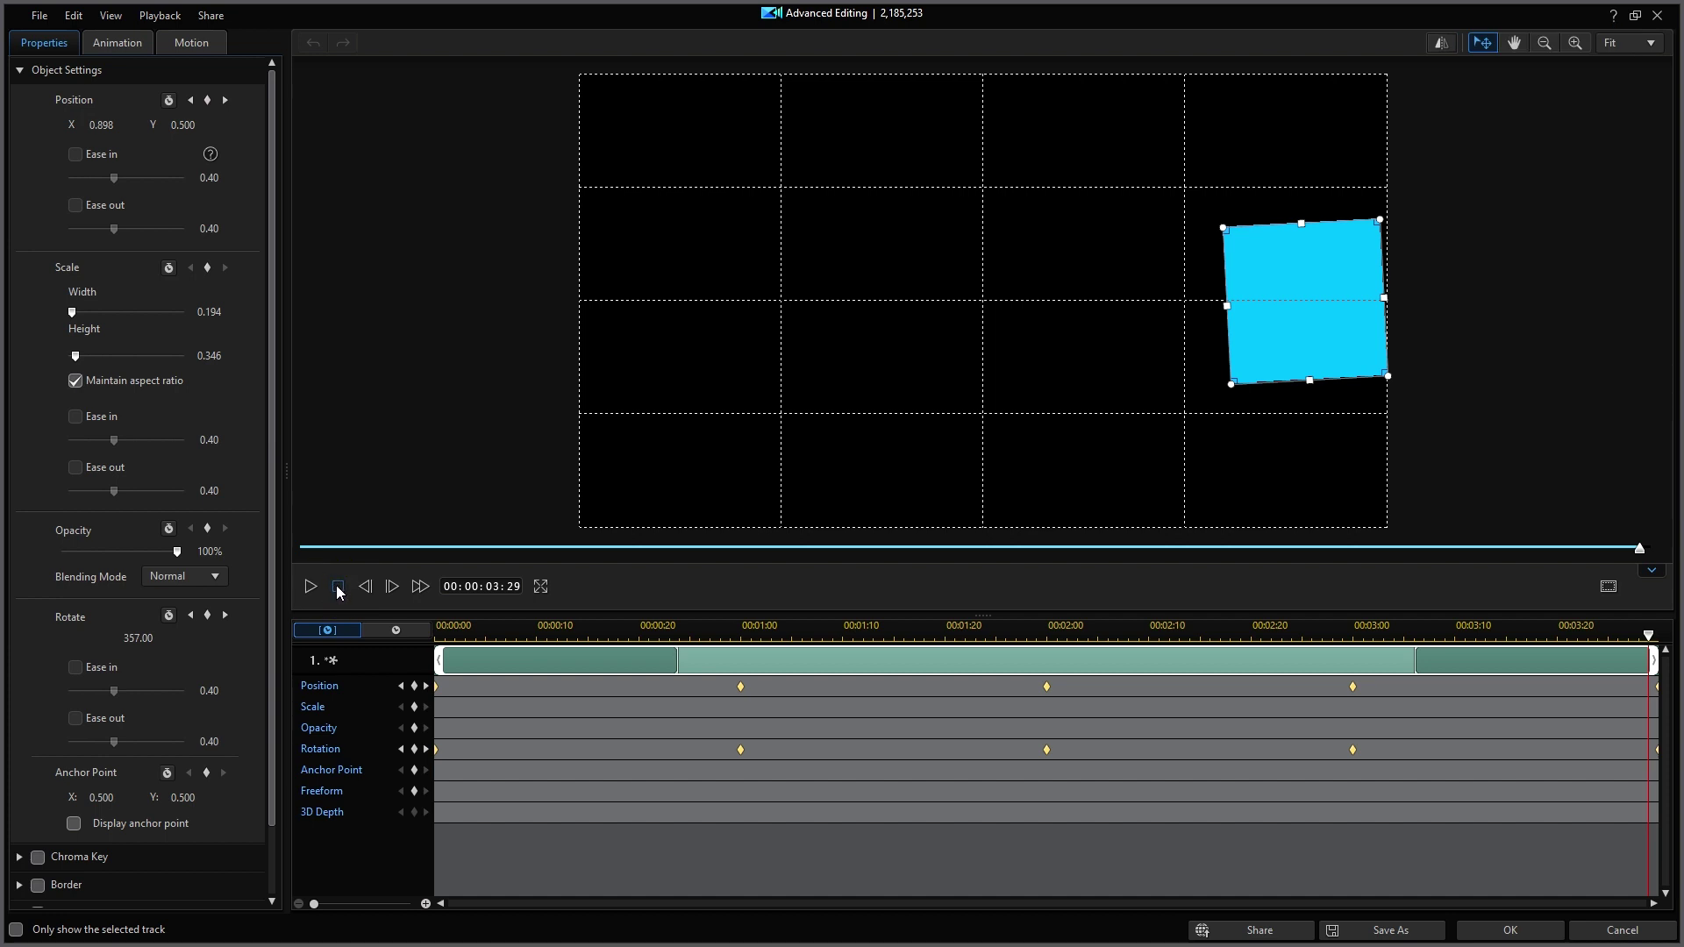
click(339, 588)
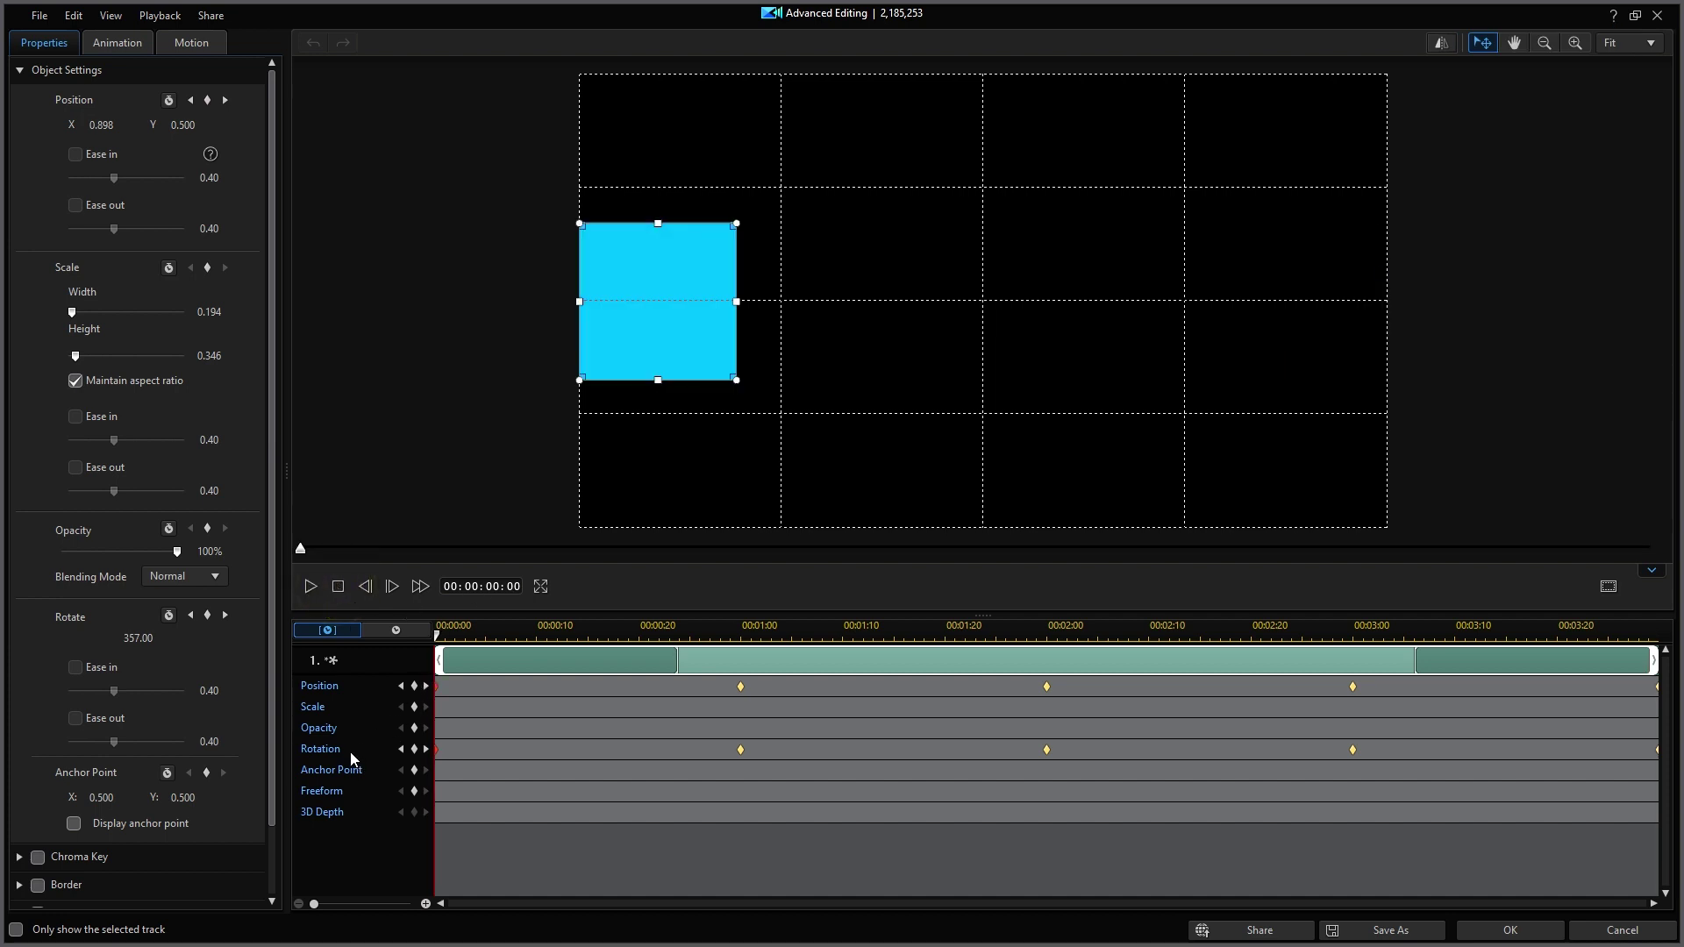
click(414, 729)
drag(300, 550, 1680, 544)
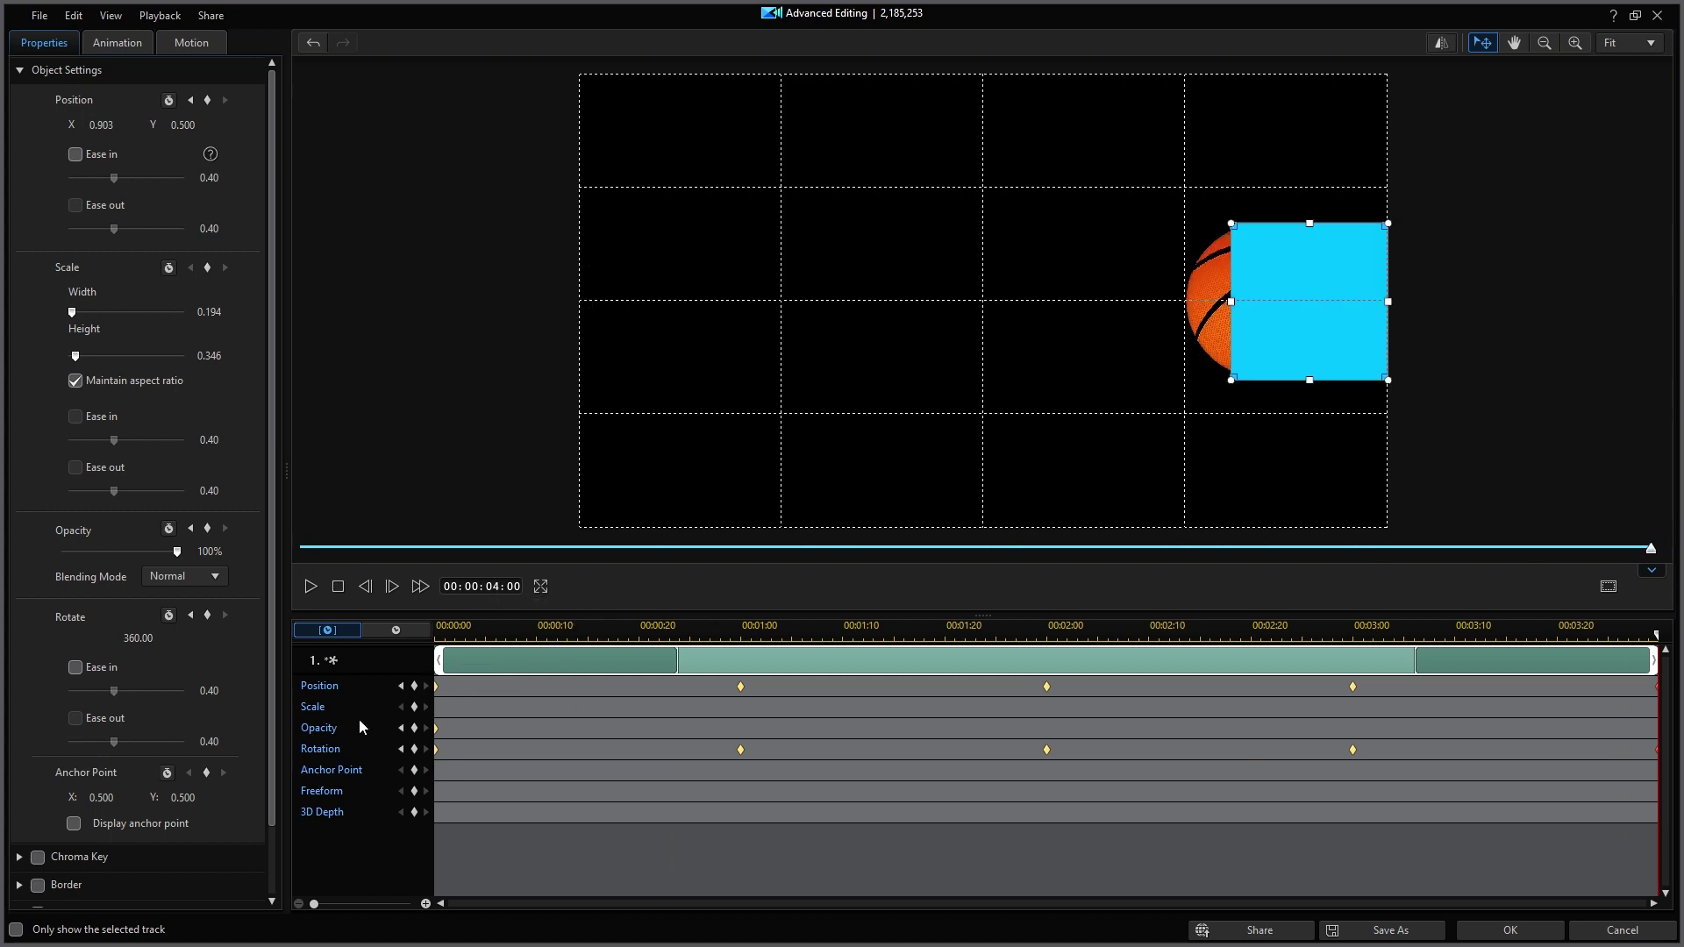
click(414, 729)
click(415, 731)
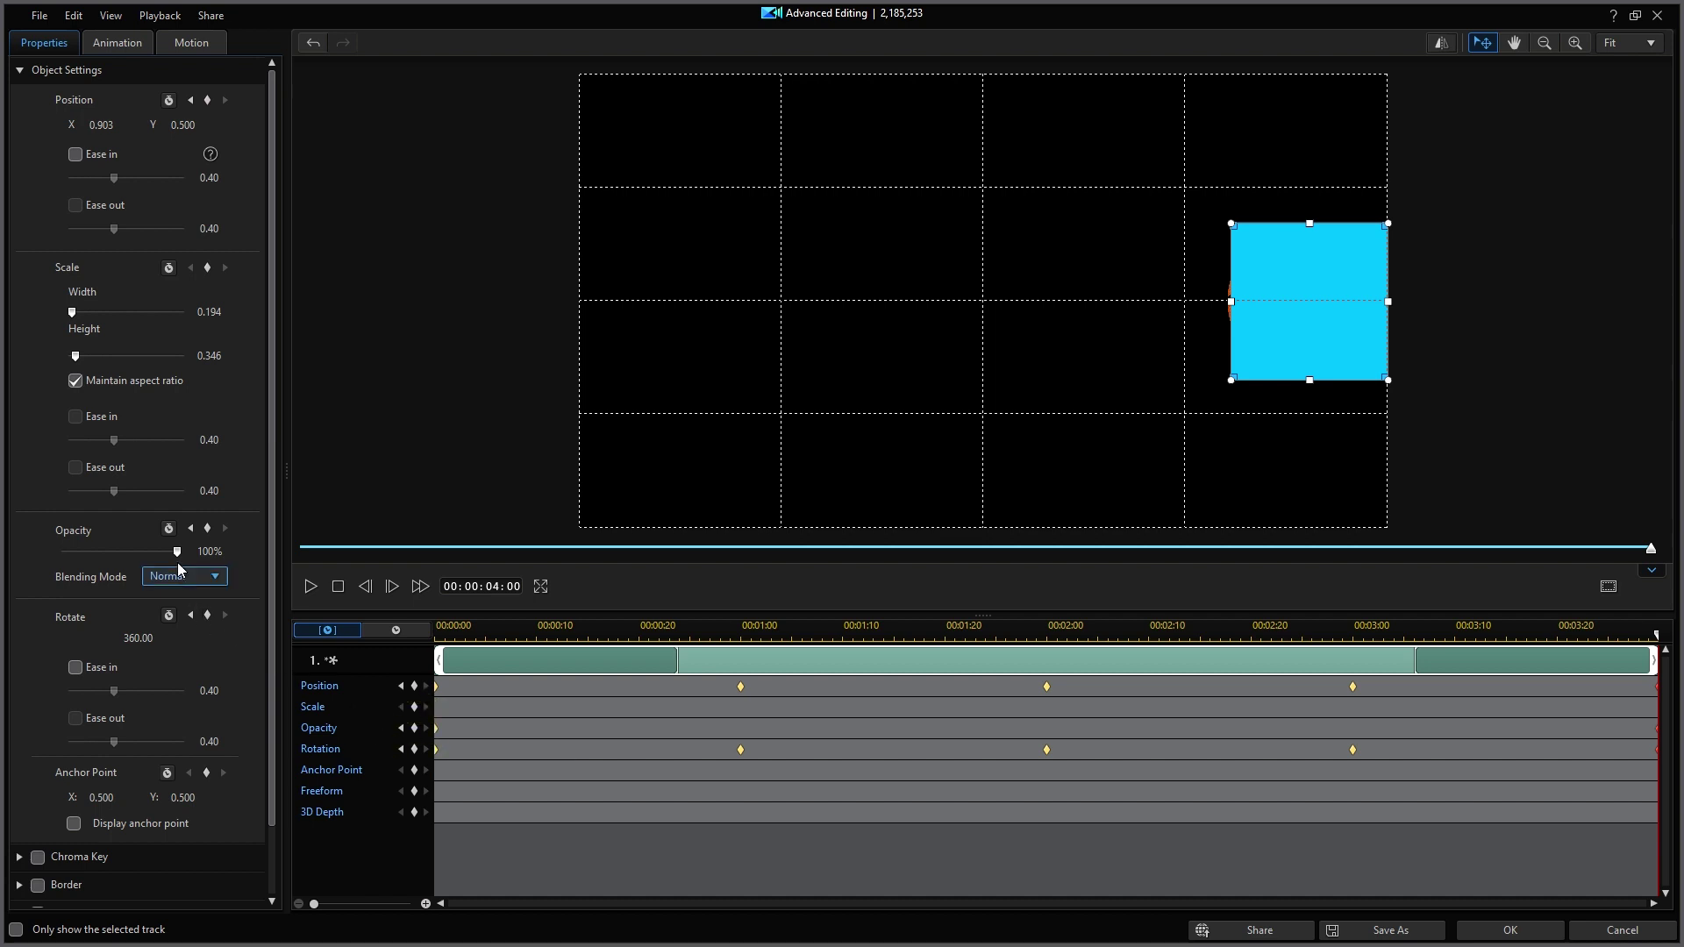
drag(176, 552, 2, 567)
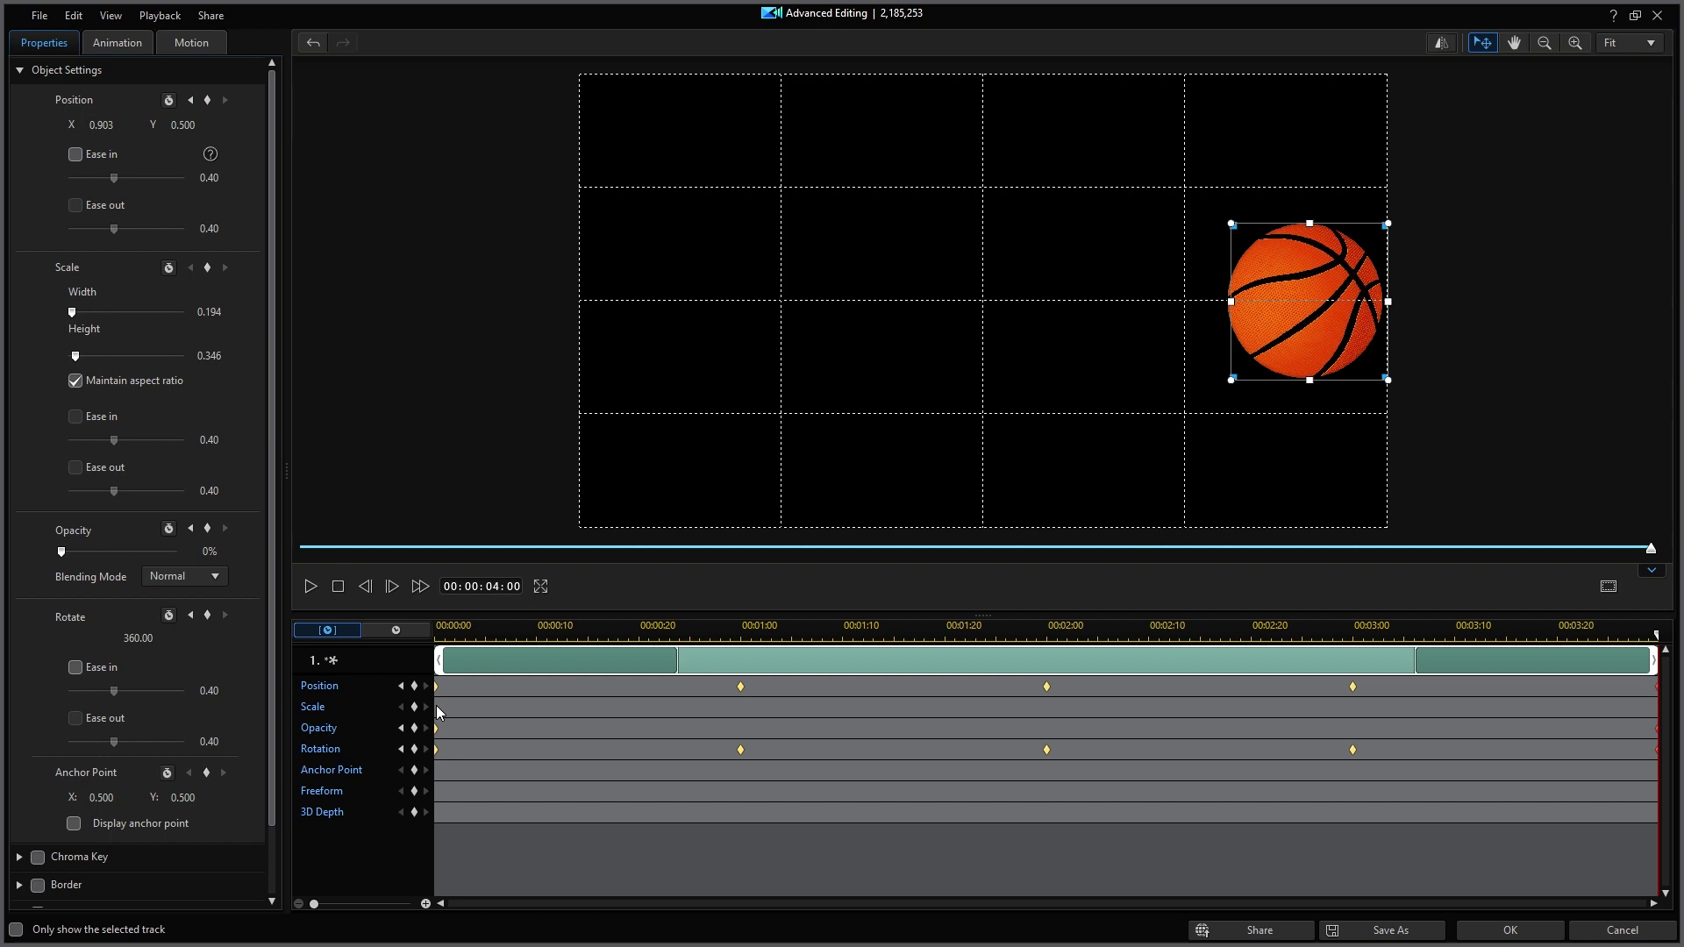
click(340, 588)
click(339, 586)
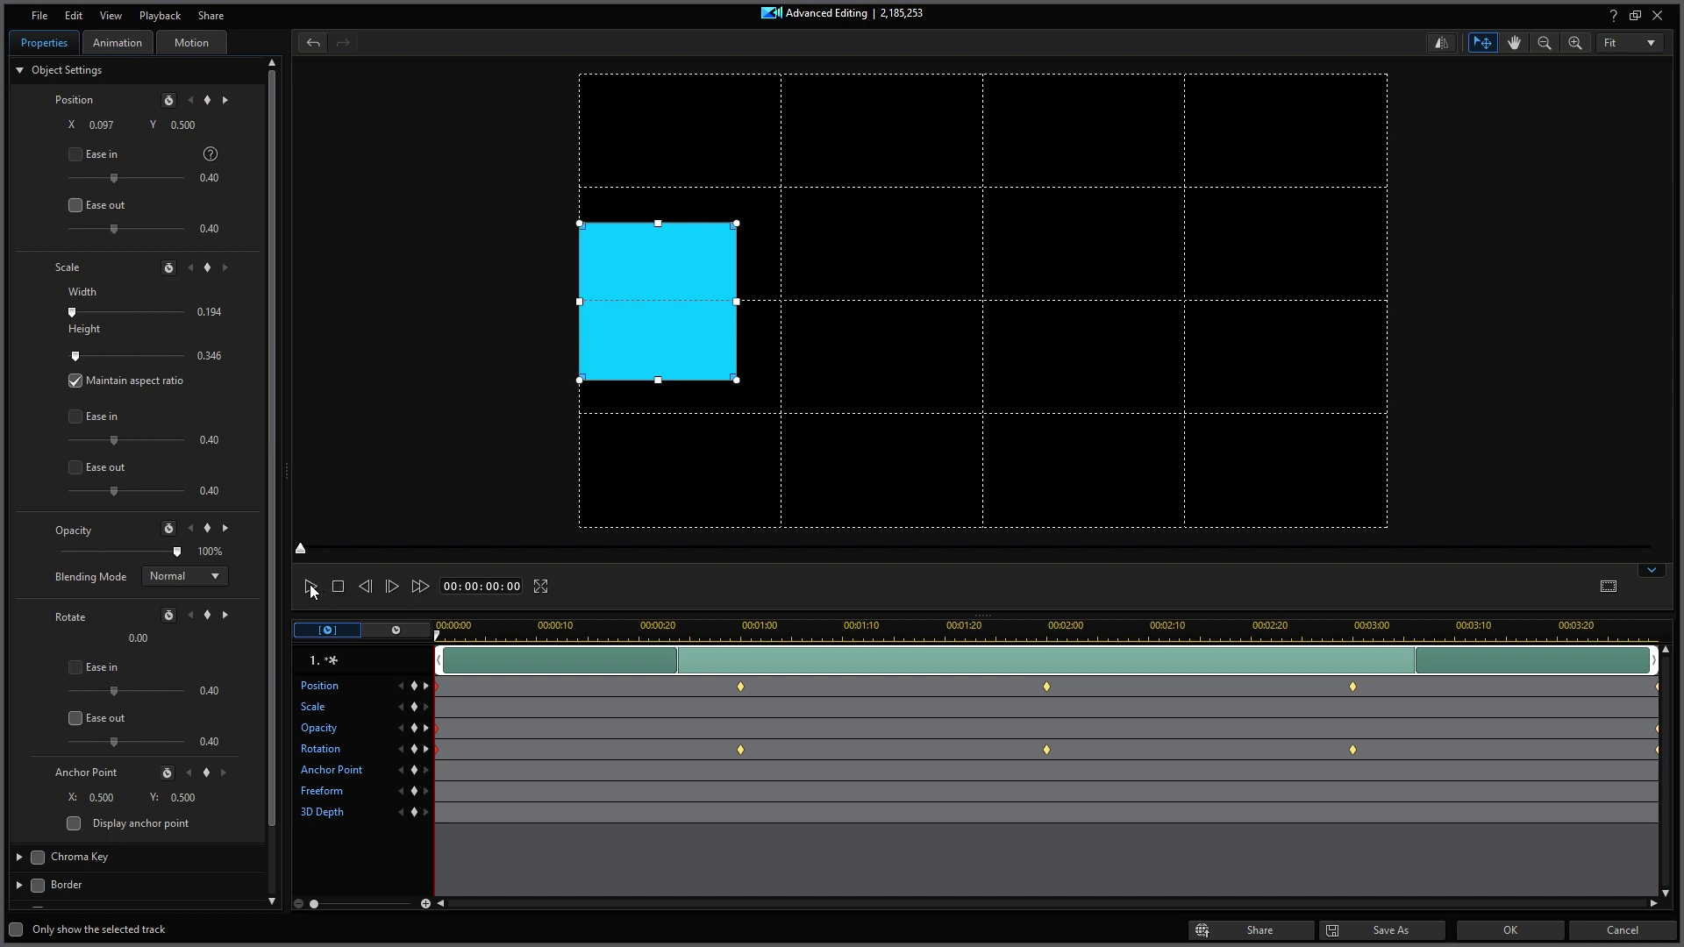
- Play the colour board's fade animation, then close Advanced Editing with OK
click(312, 586)
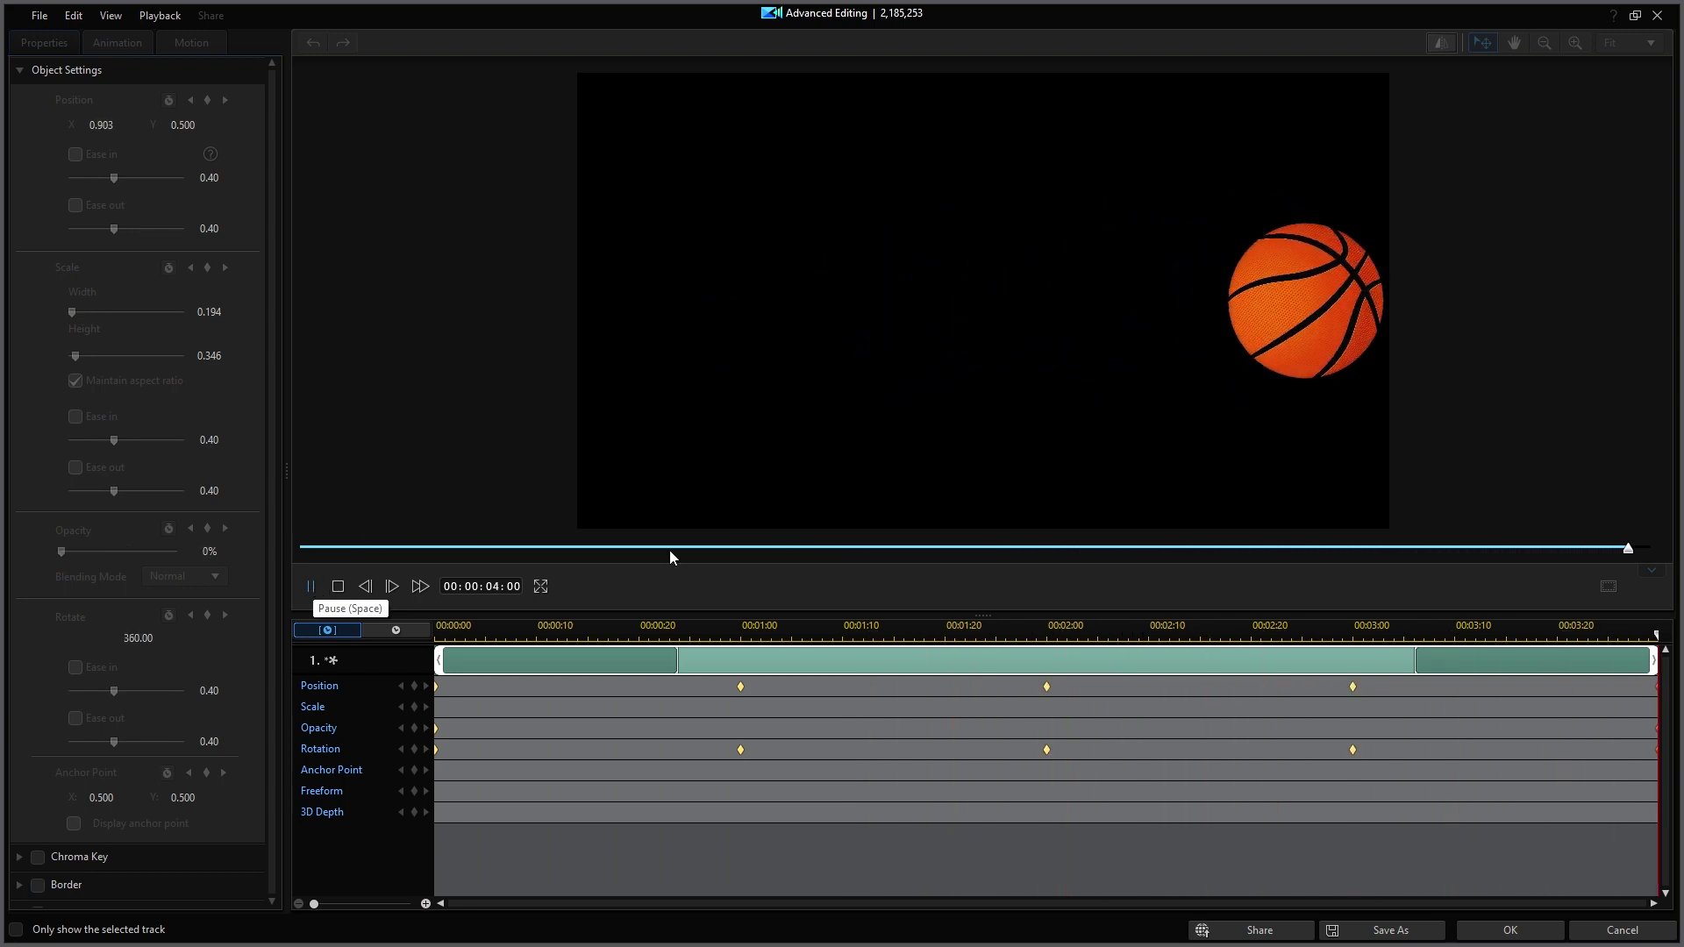
click(1512, 931)
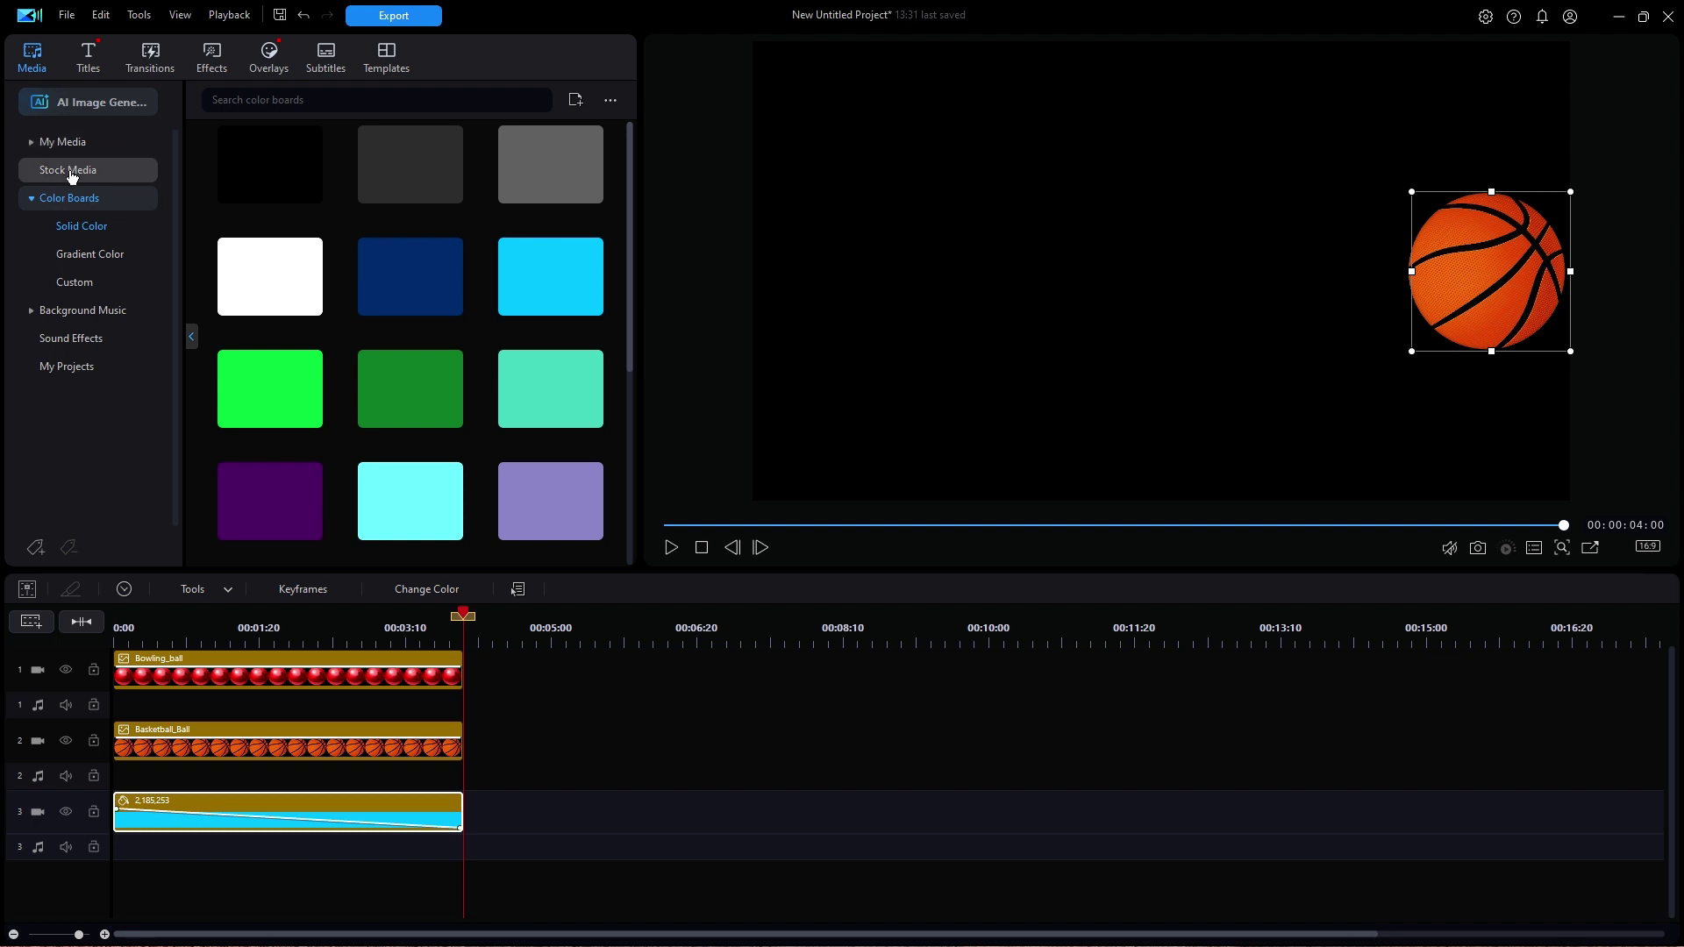
- Add the alien stock clip 473237013_HD to a fourth track and trim it to end at 4 seconds
click(71, 172)
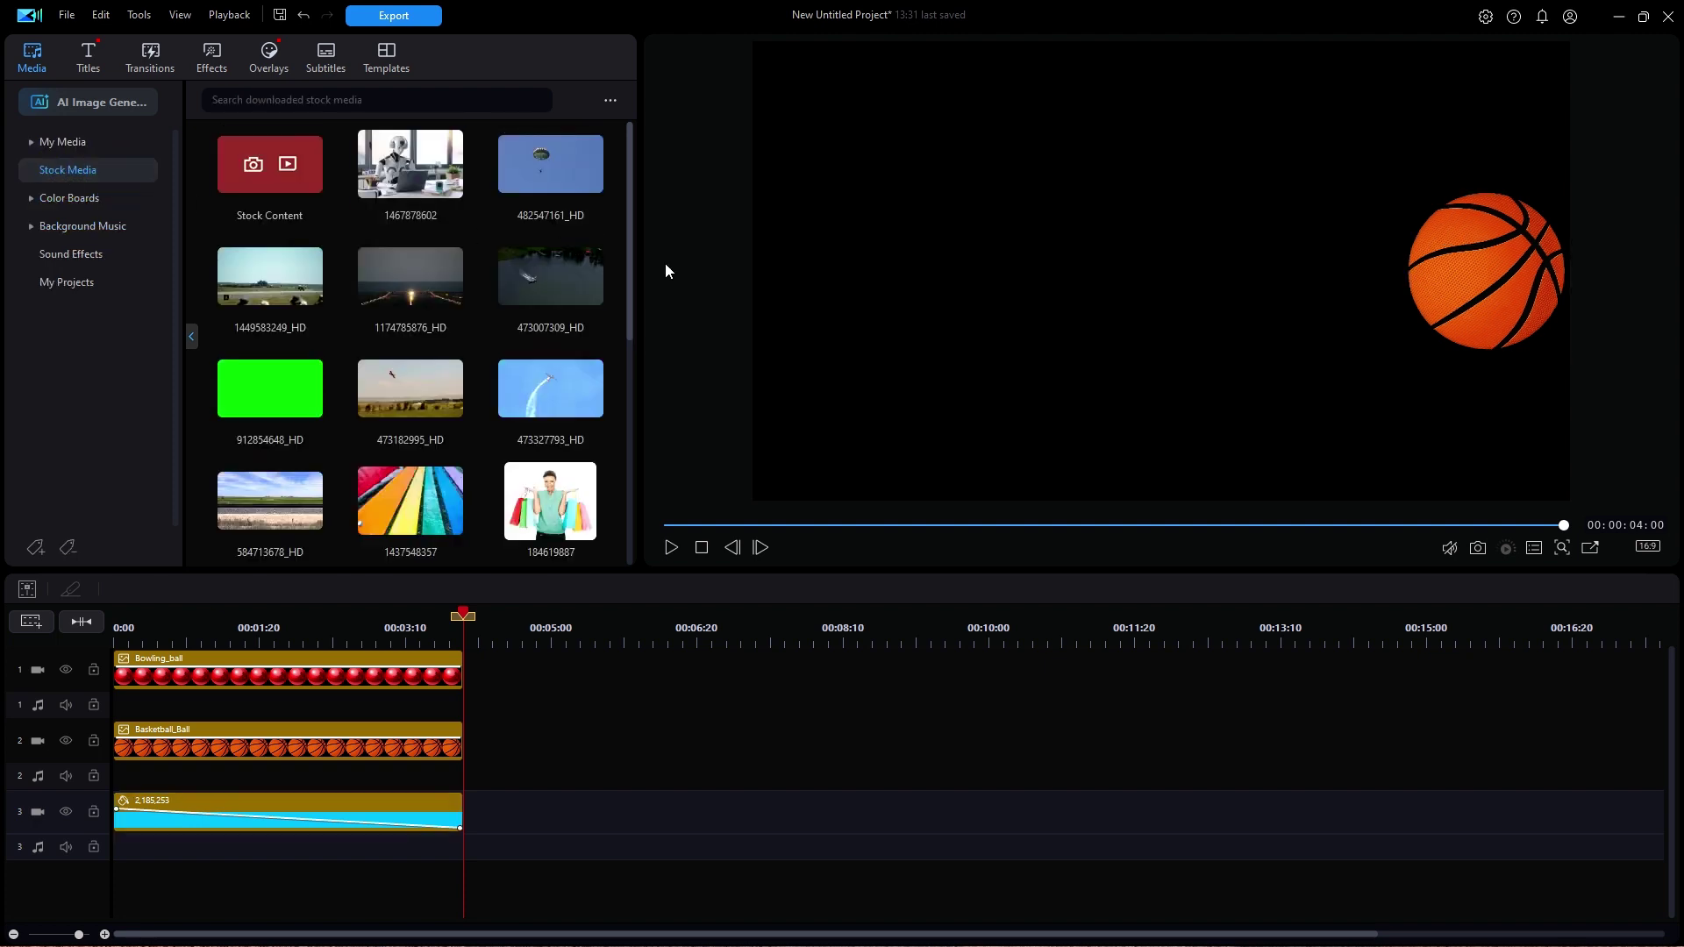
drag(629, 283, 629, 514)
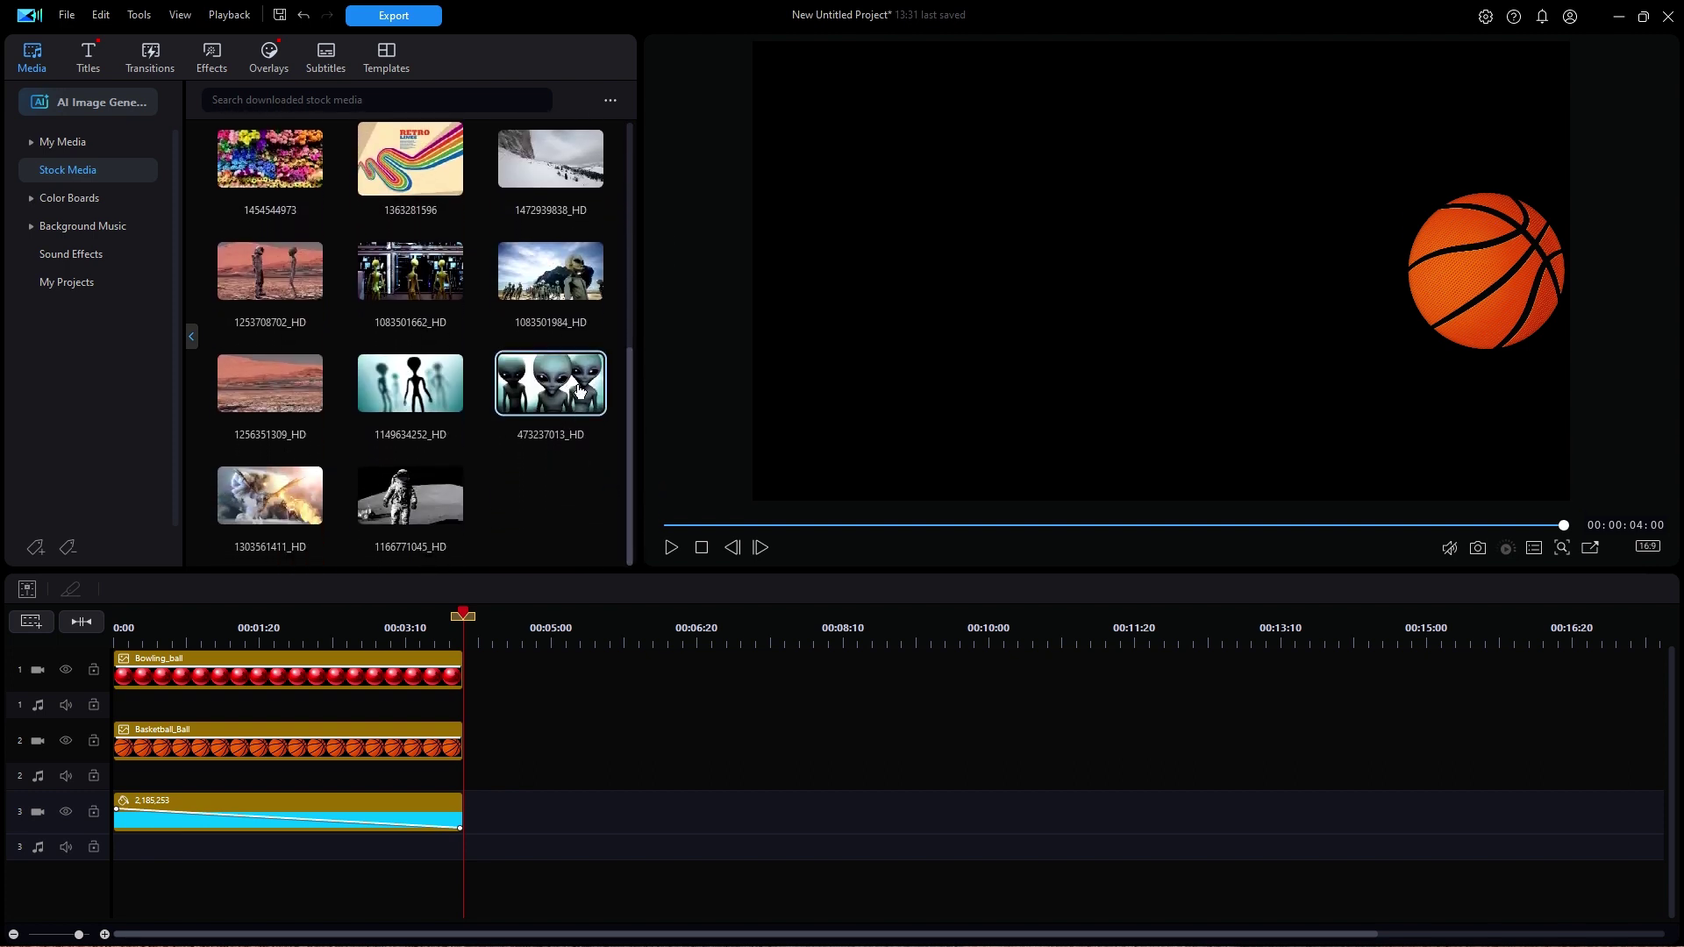
drag(558, 383, 97, 892)
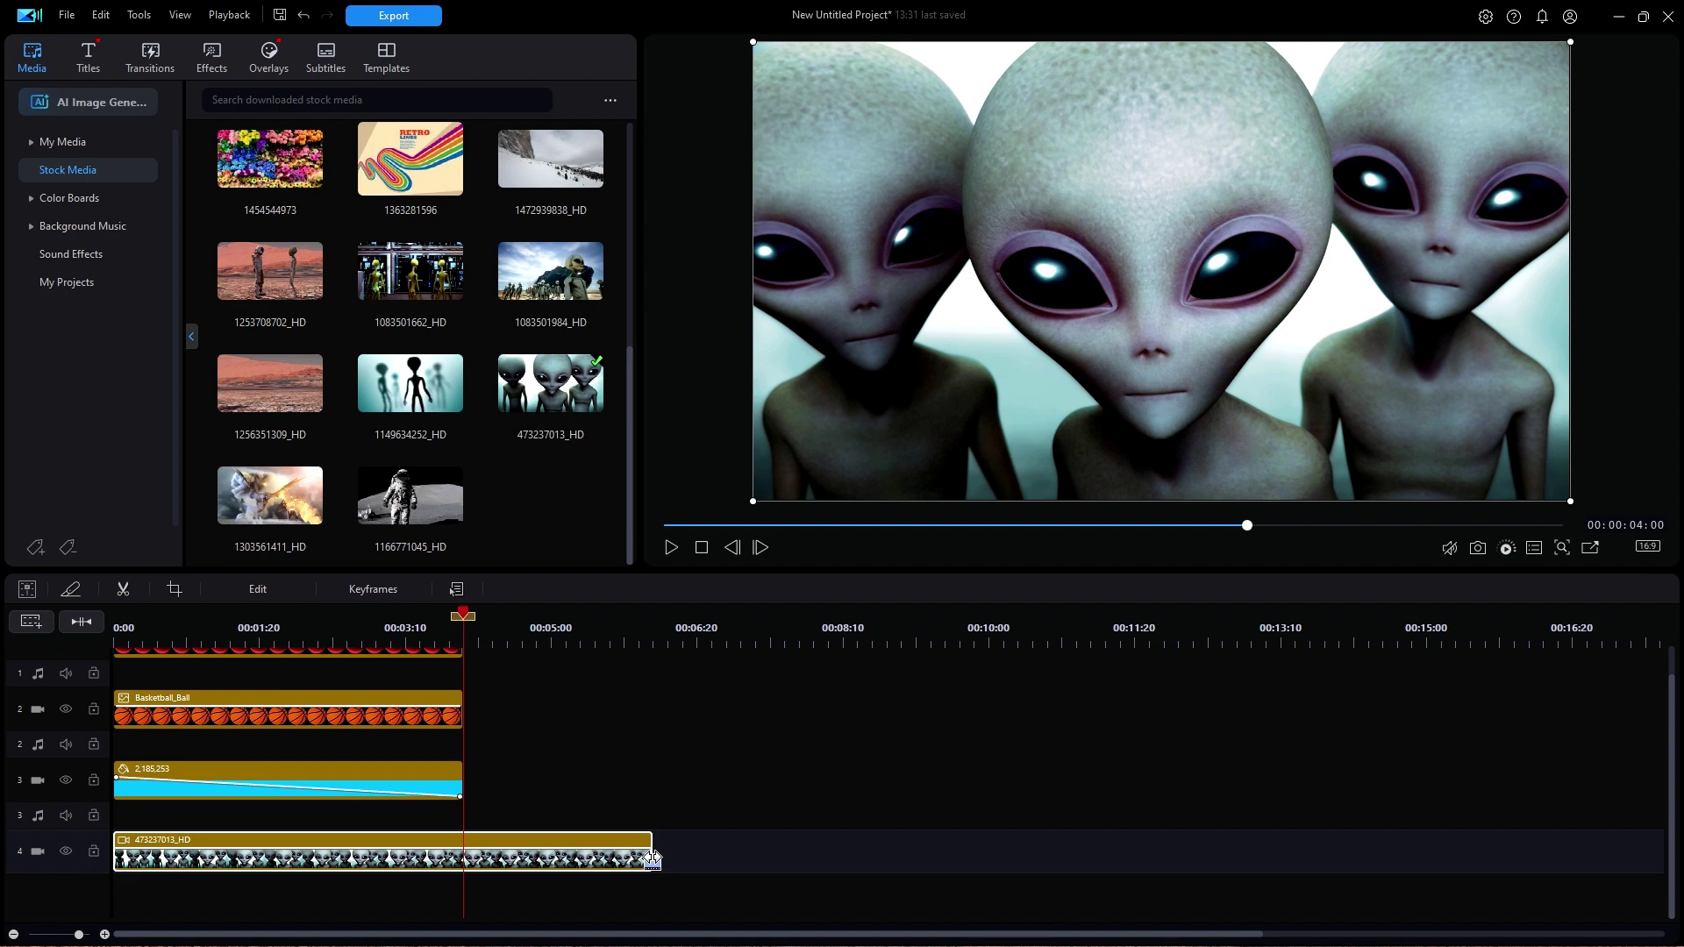
drag(652, 862, 464, 889)
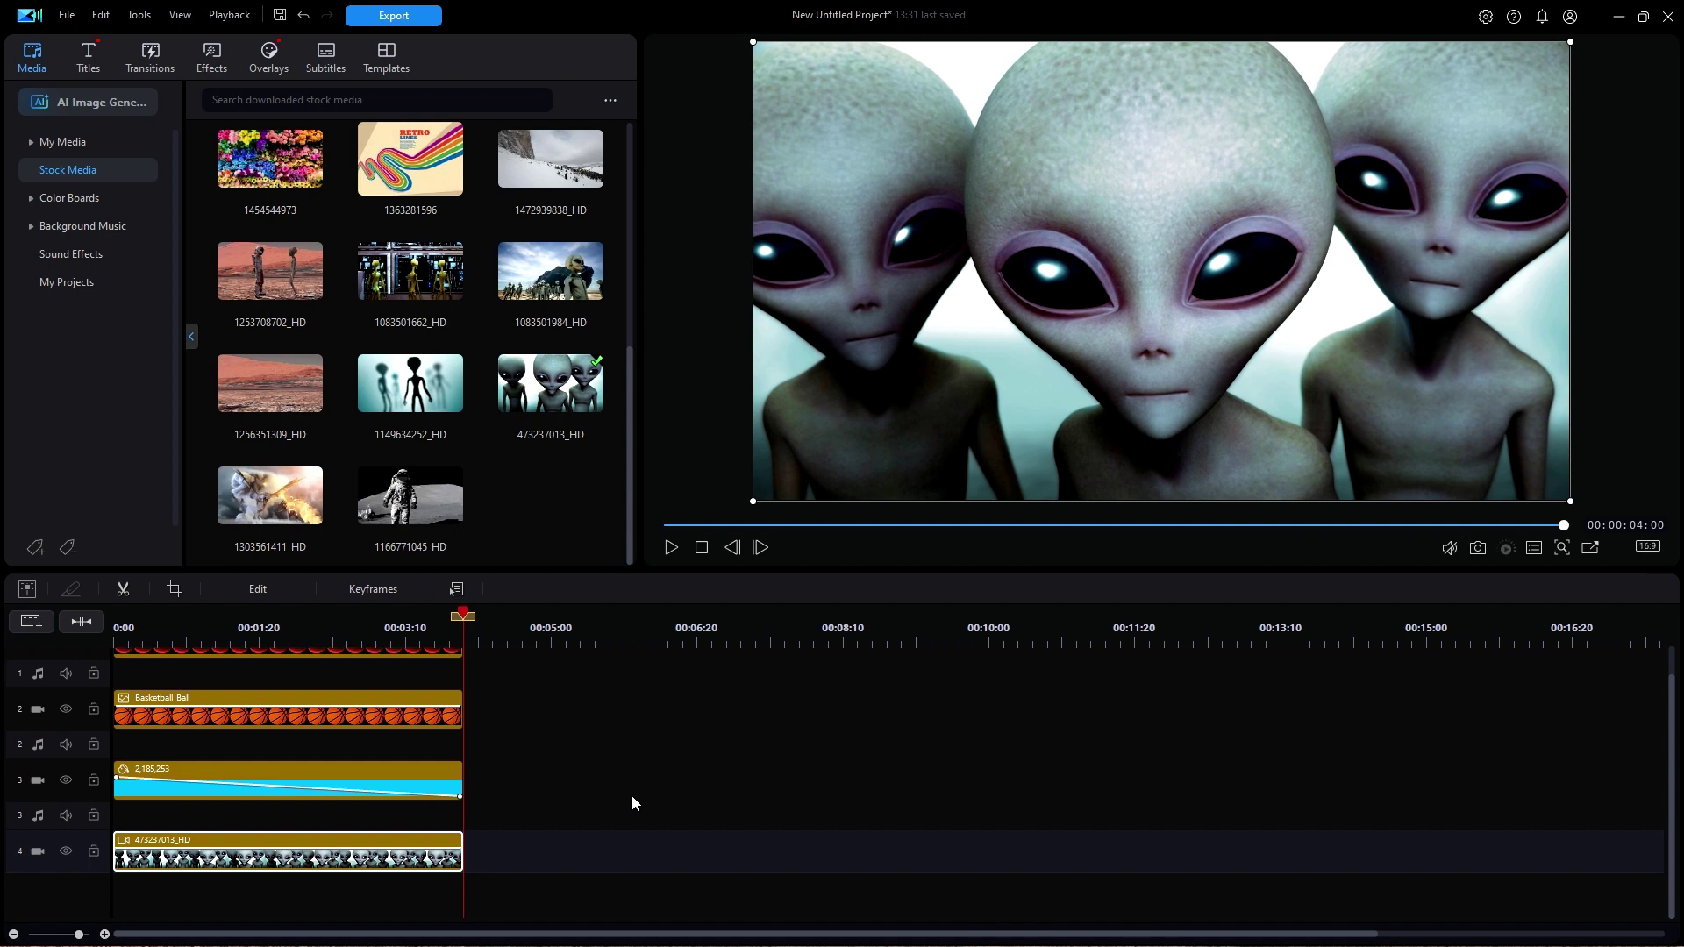
- Paste the colour board's keyframe attributes onto the 473237013_HD alien clip, then replay the combined animation
right_click(407, 771)
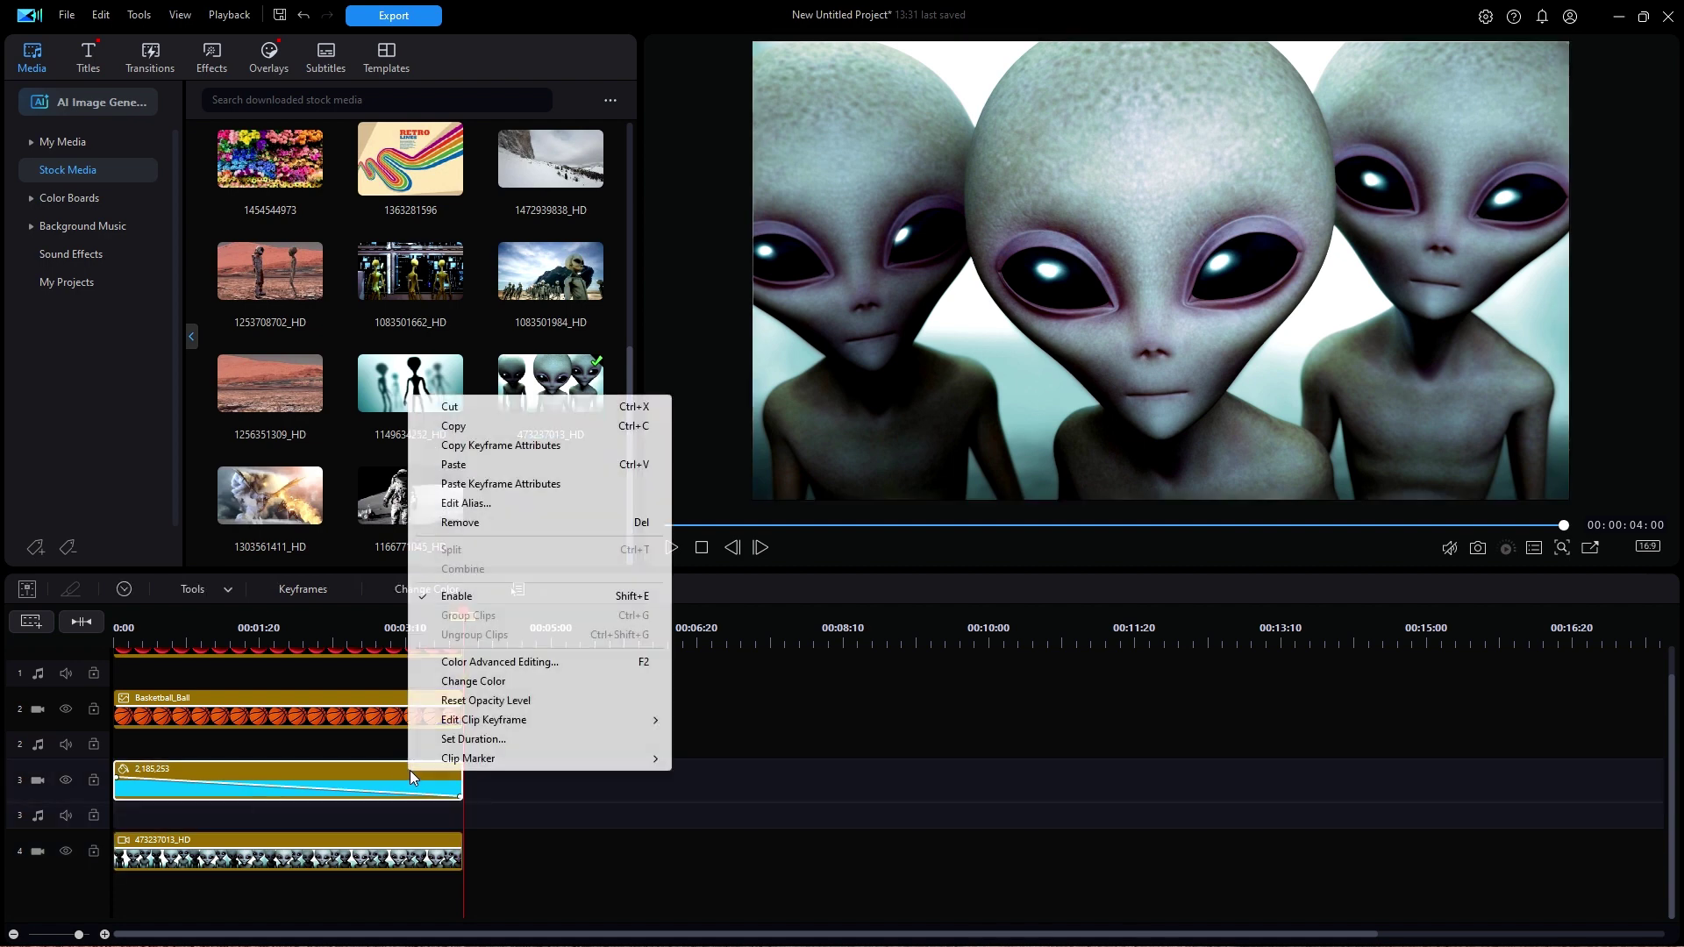
click(495, 446)
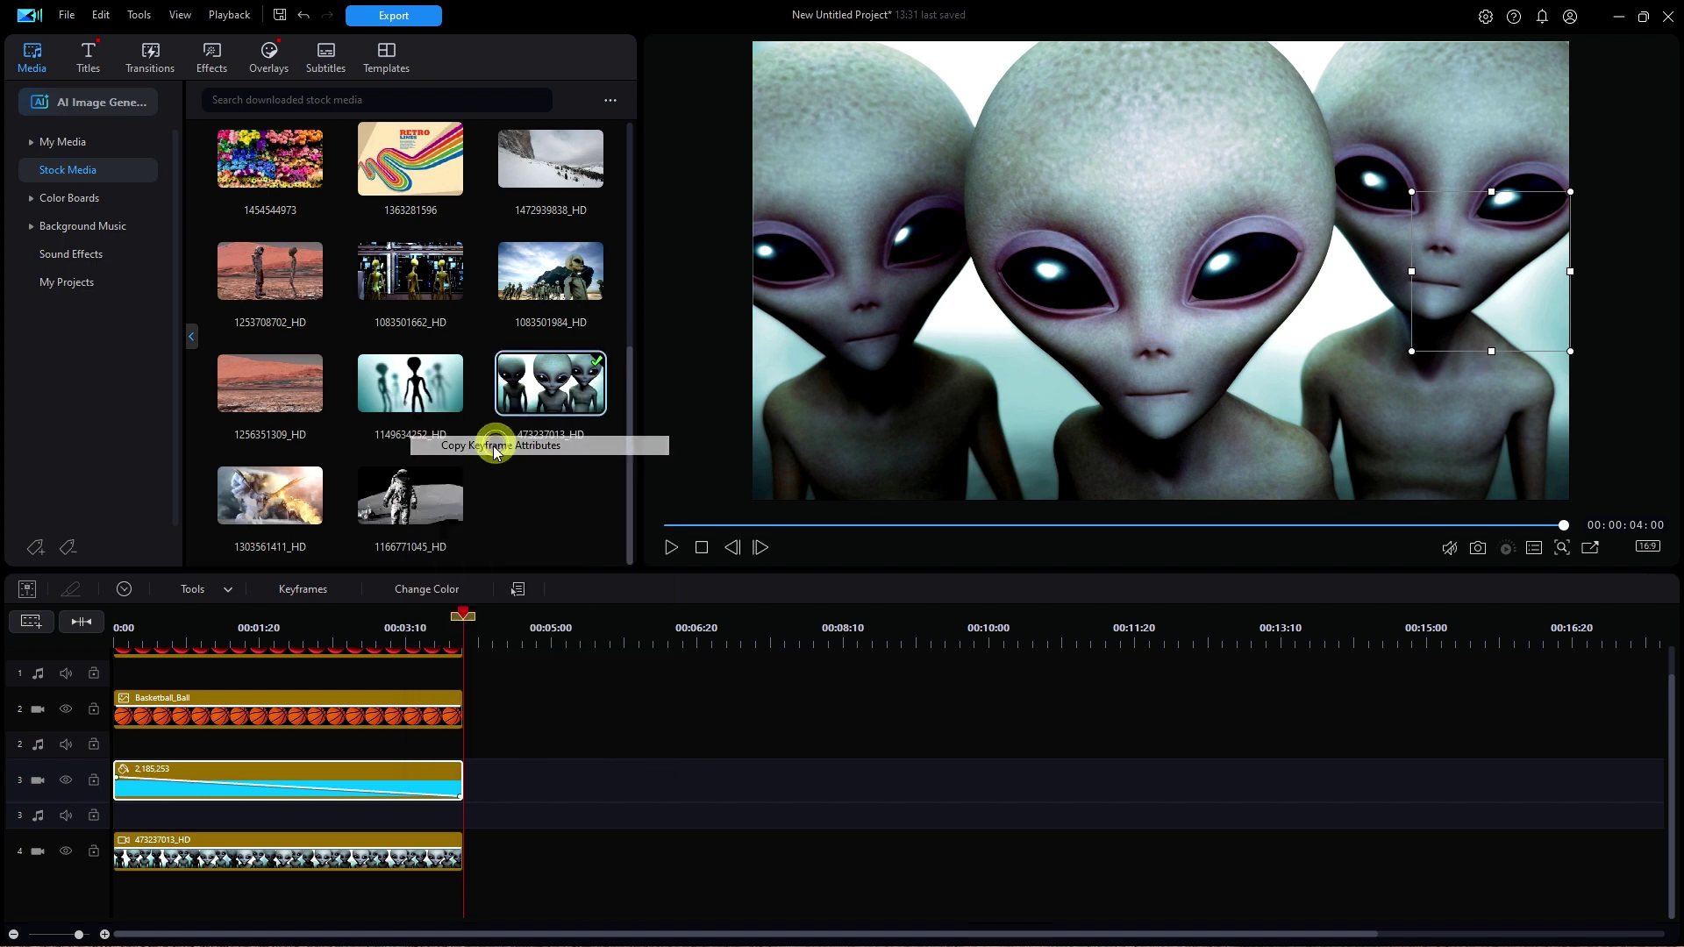
click(392, 860)
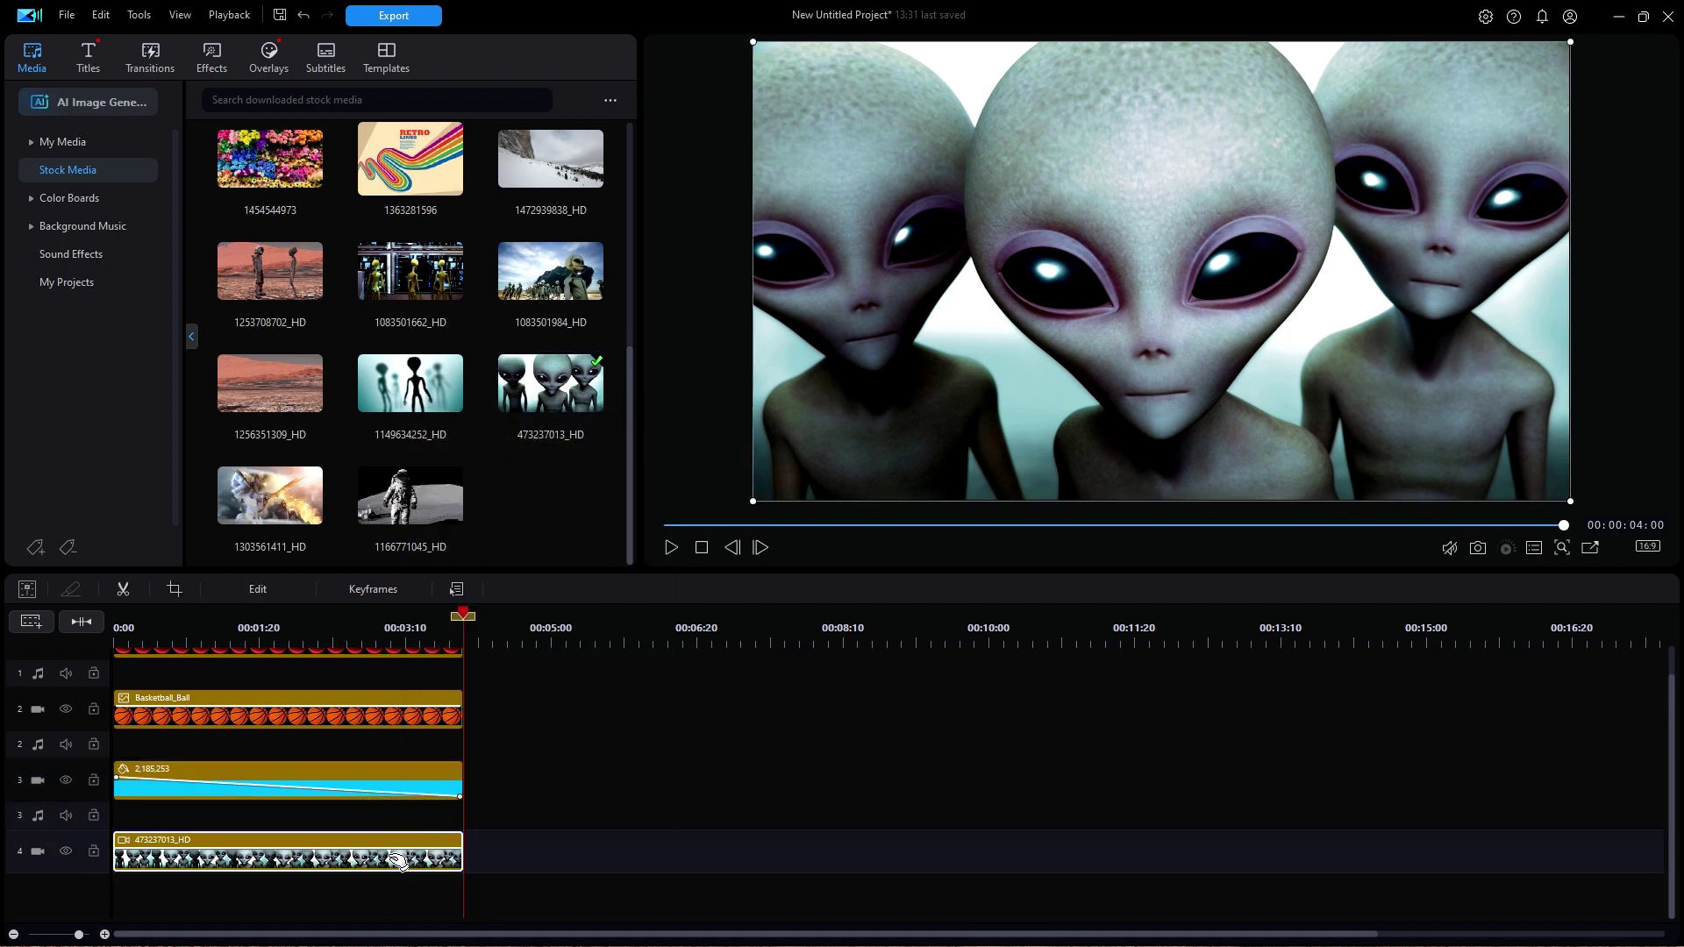
right_click(399, 861)
click(484, 476)
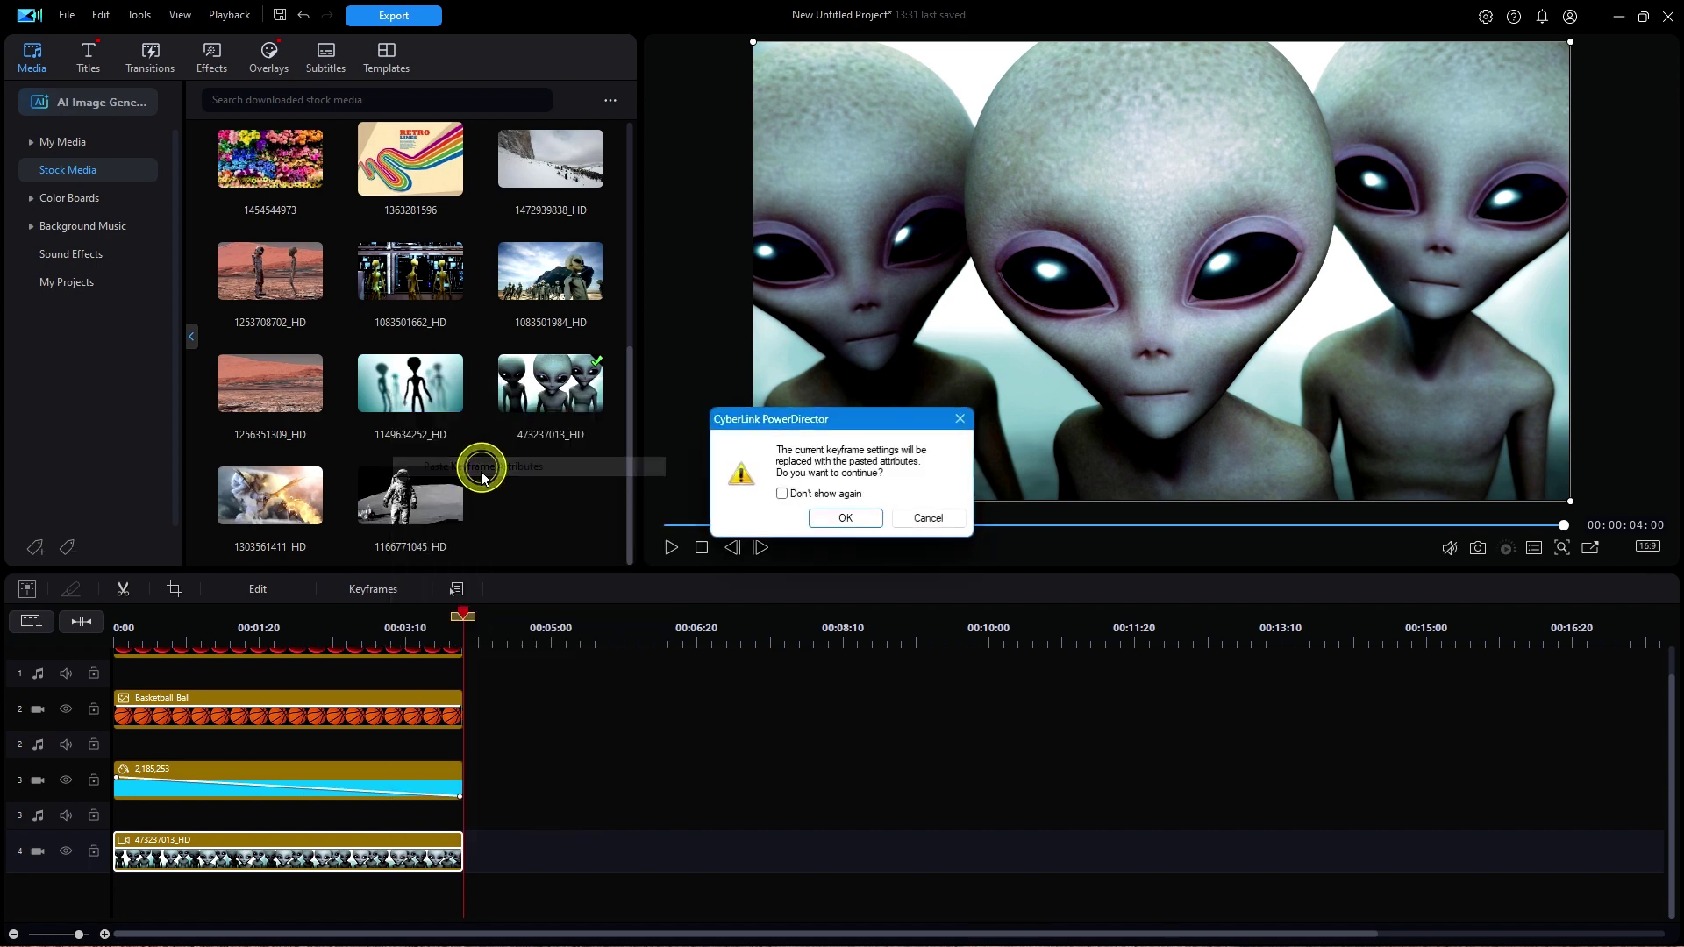
click(854, 523)
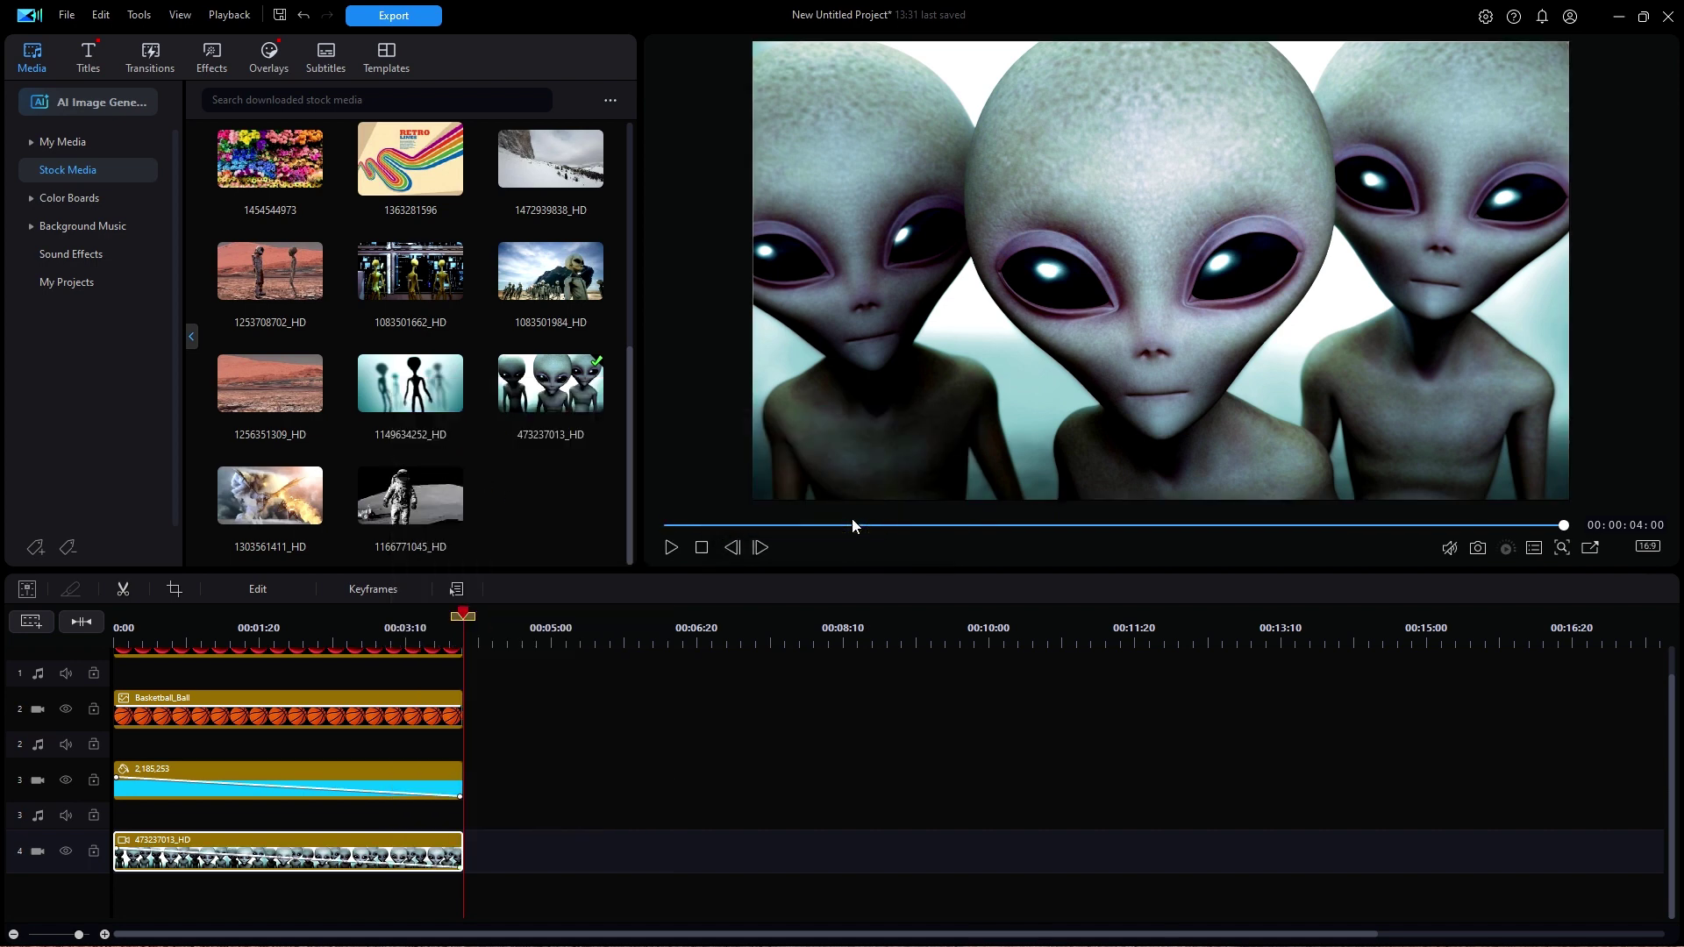
click(701, 547)
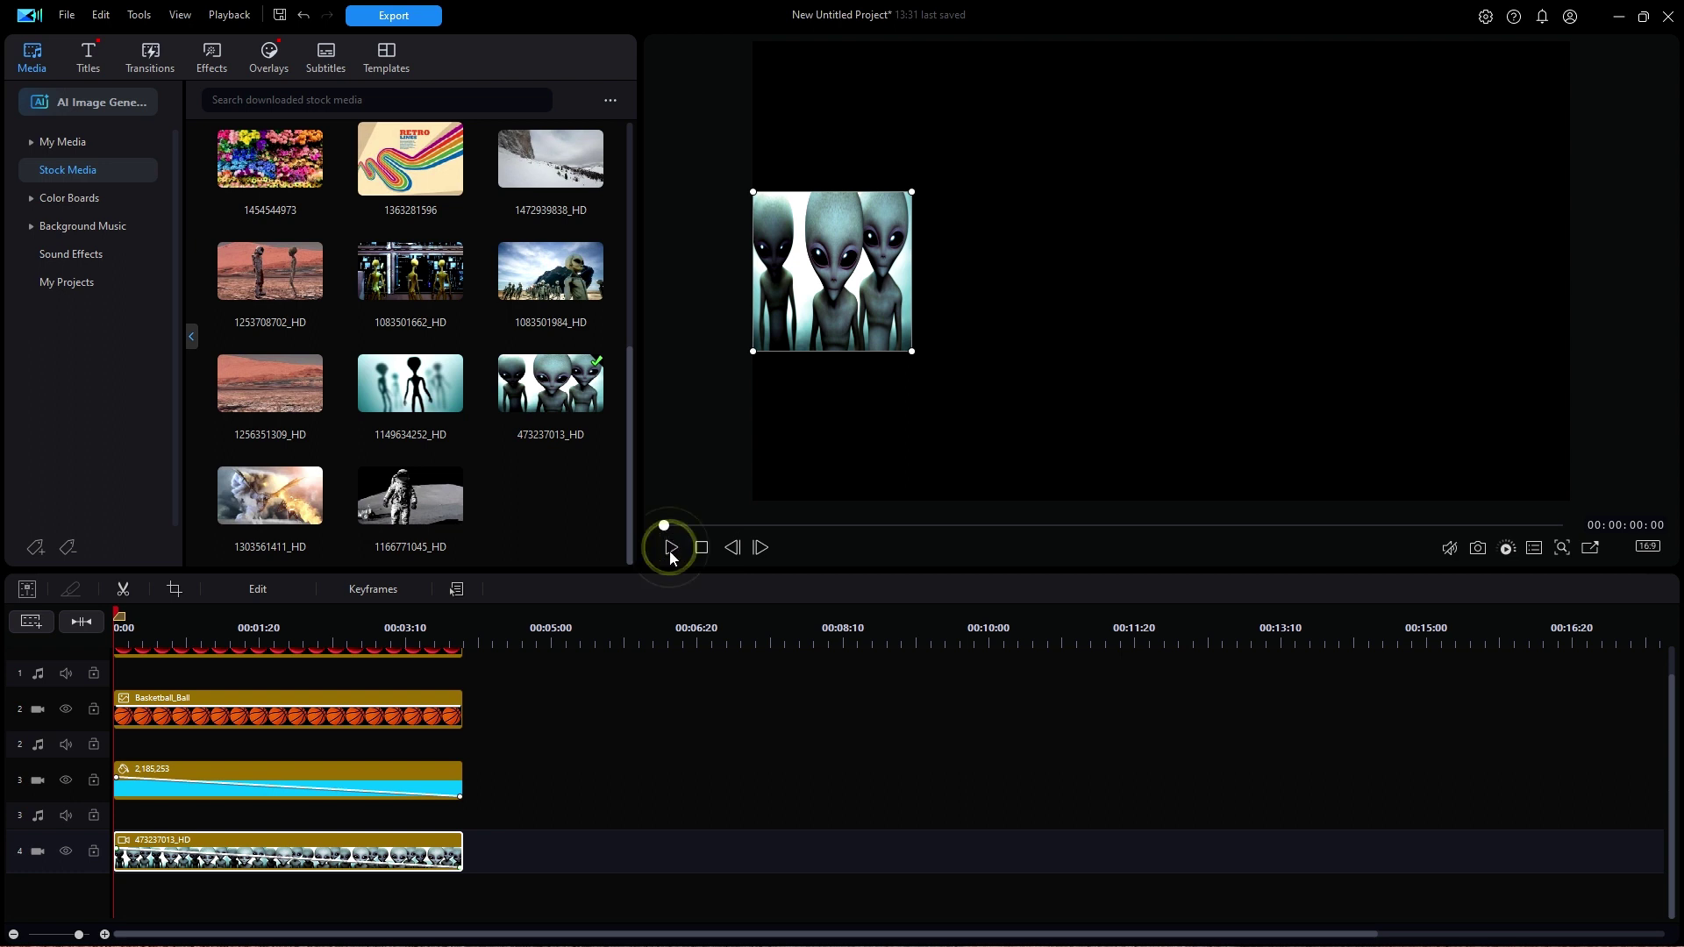
click(670, 551)
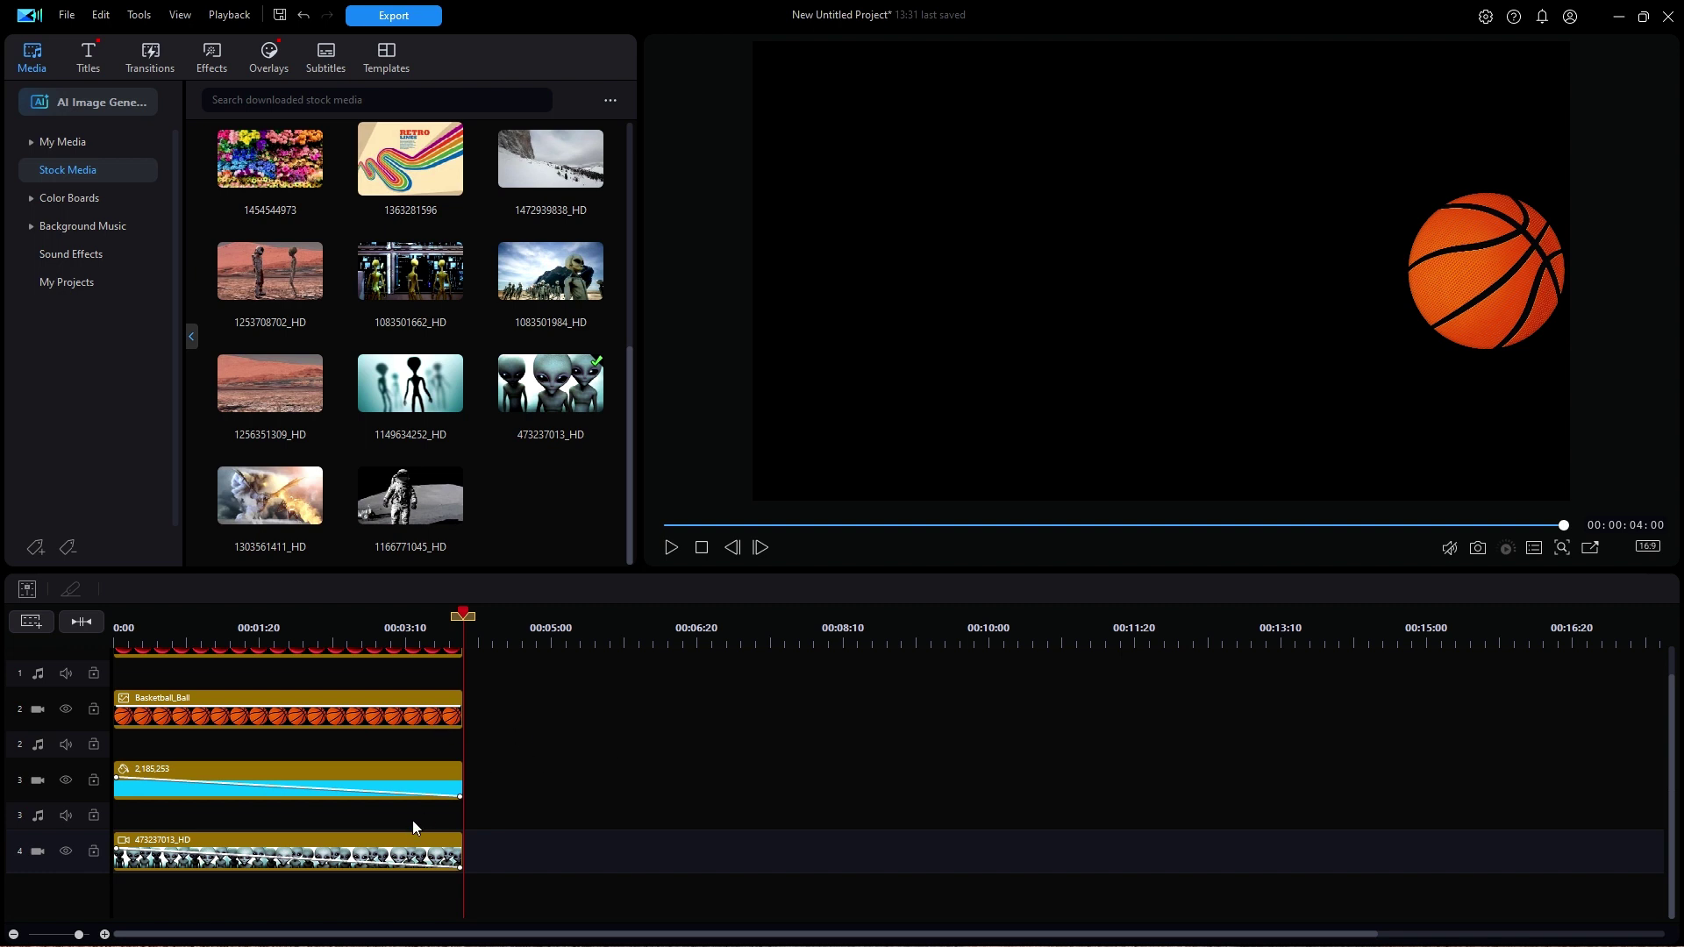
click(392, 844)
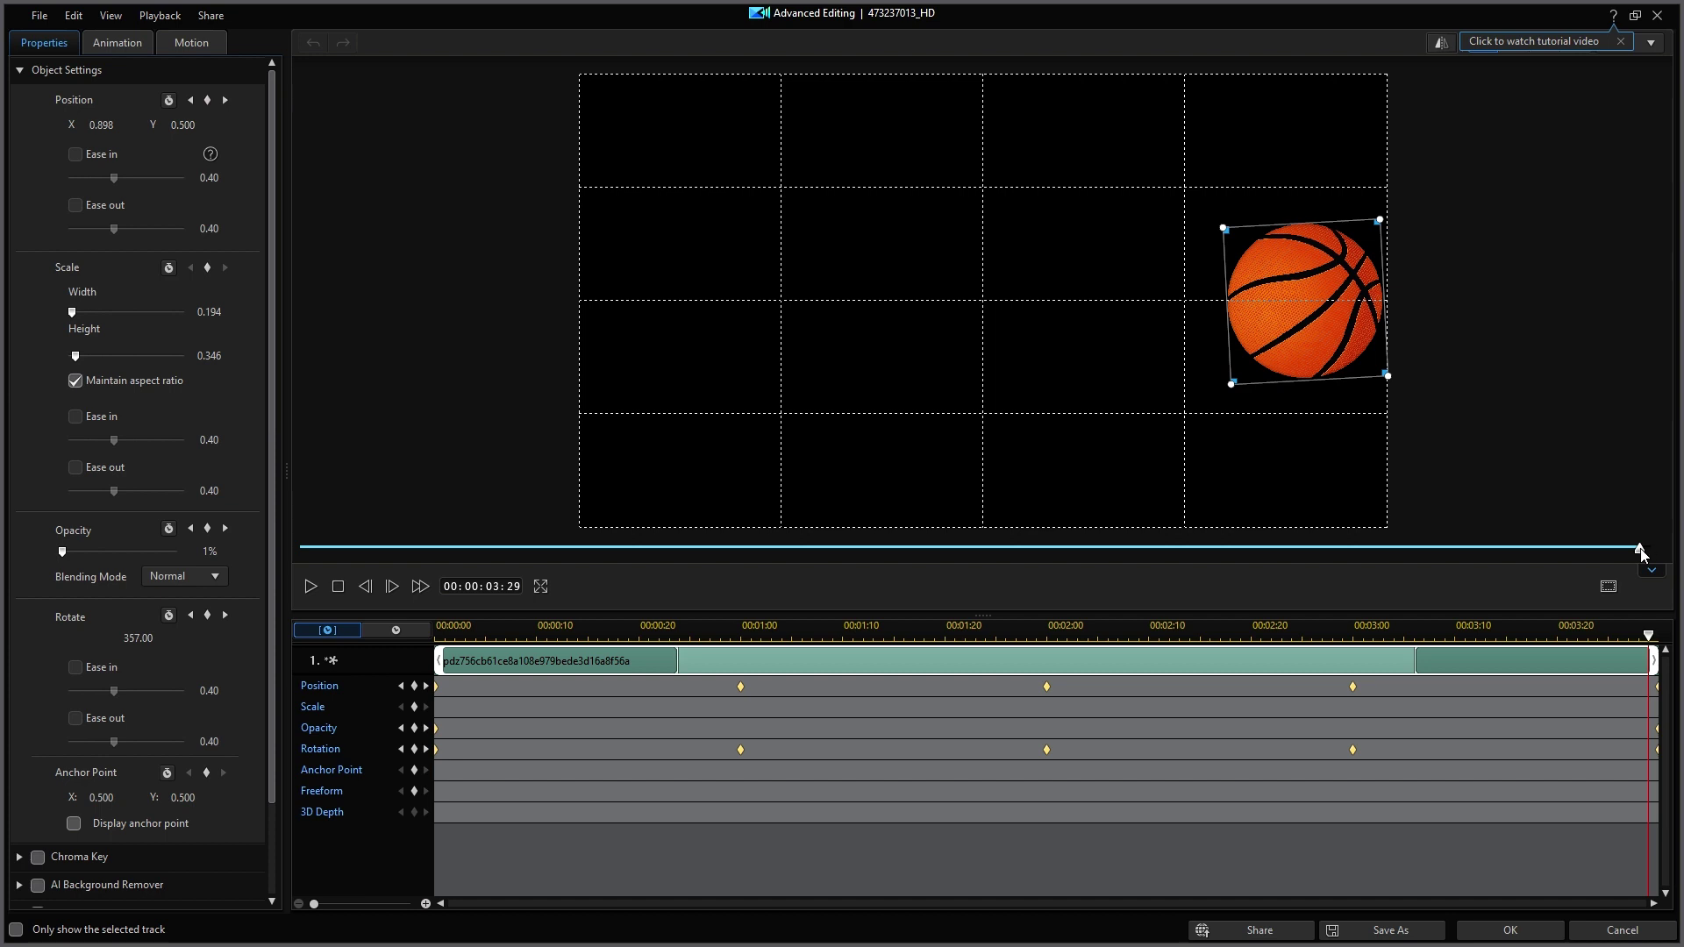
- Scrub the alien clip's preview back from the end toward the start to review its fade and motion
drag(1642, 552, 857, 576)
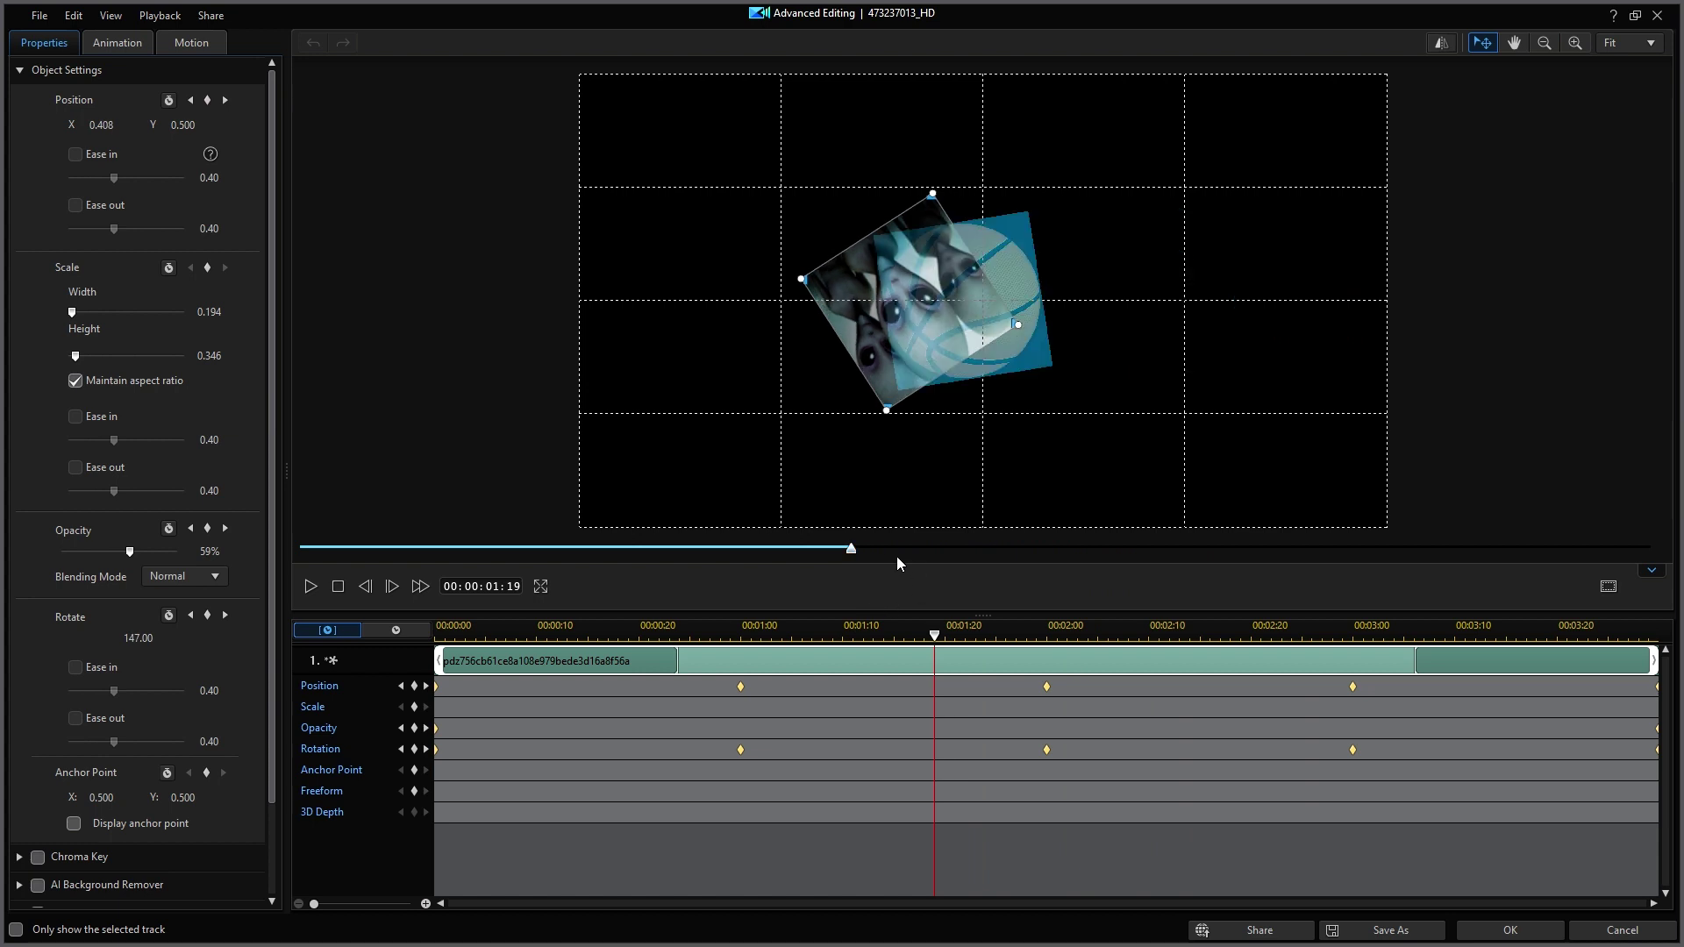
drag(857, 562, 650, 566)
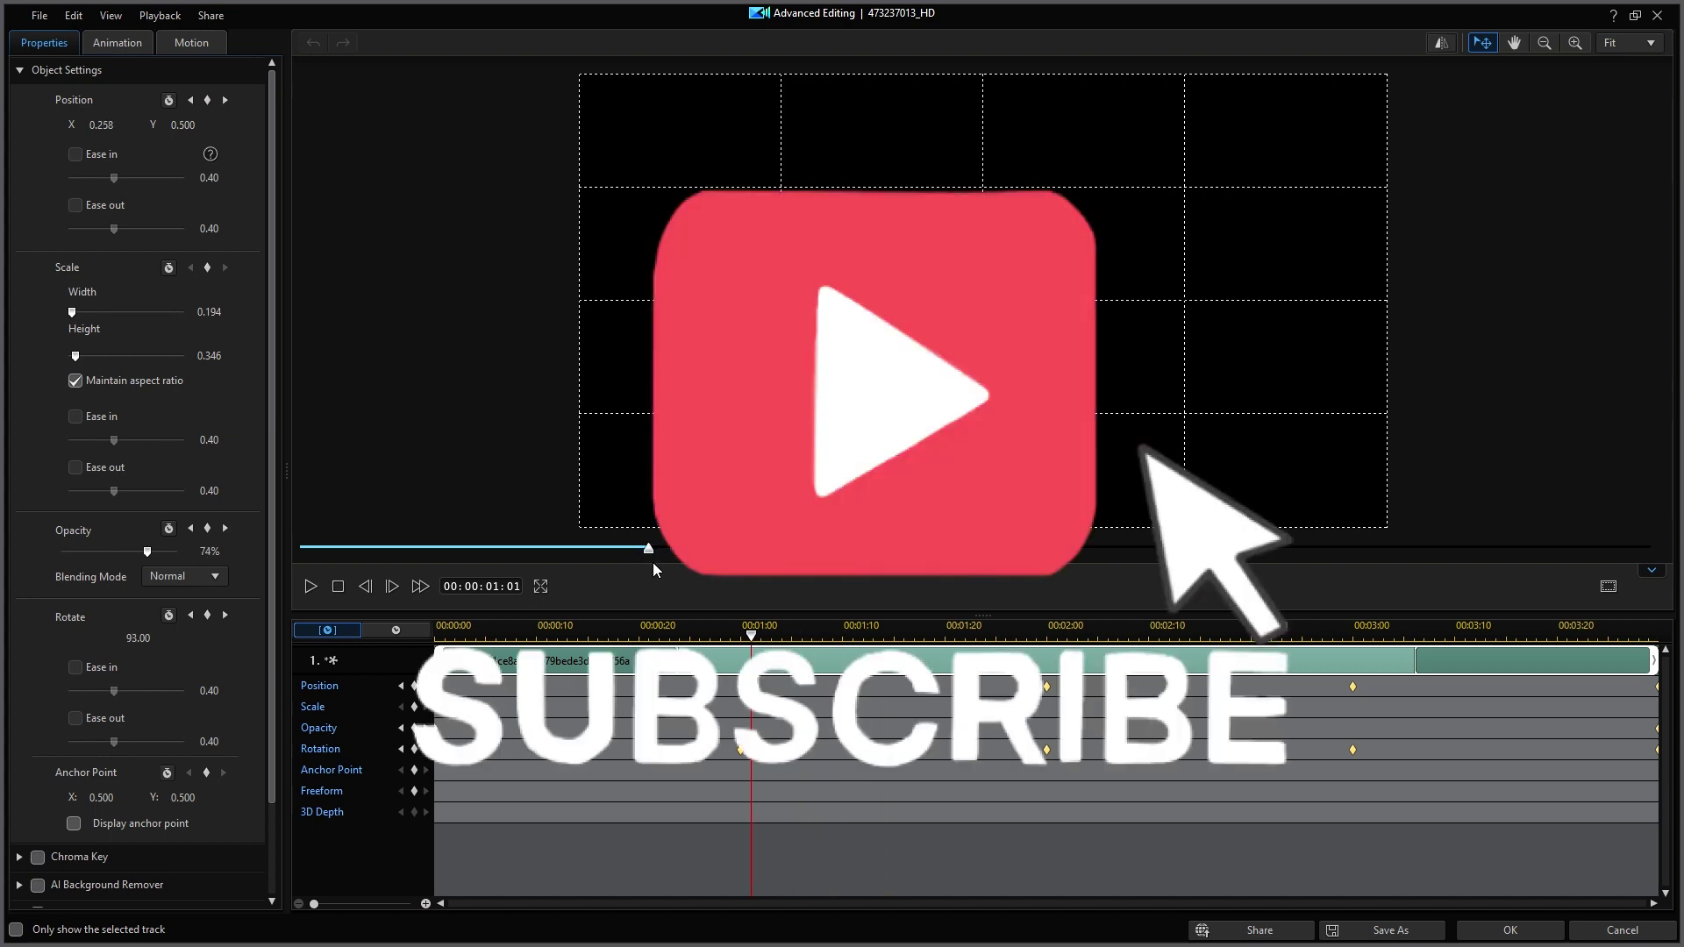
drag(649, 549, 288, 566)
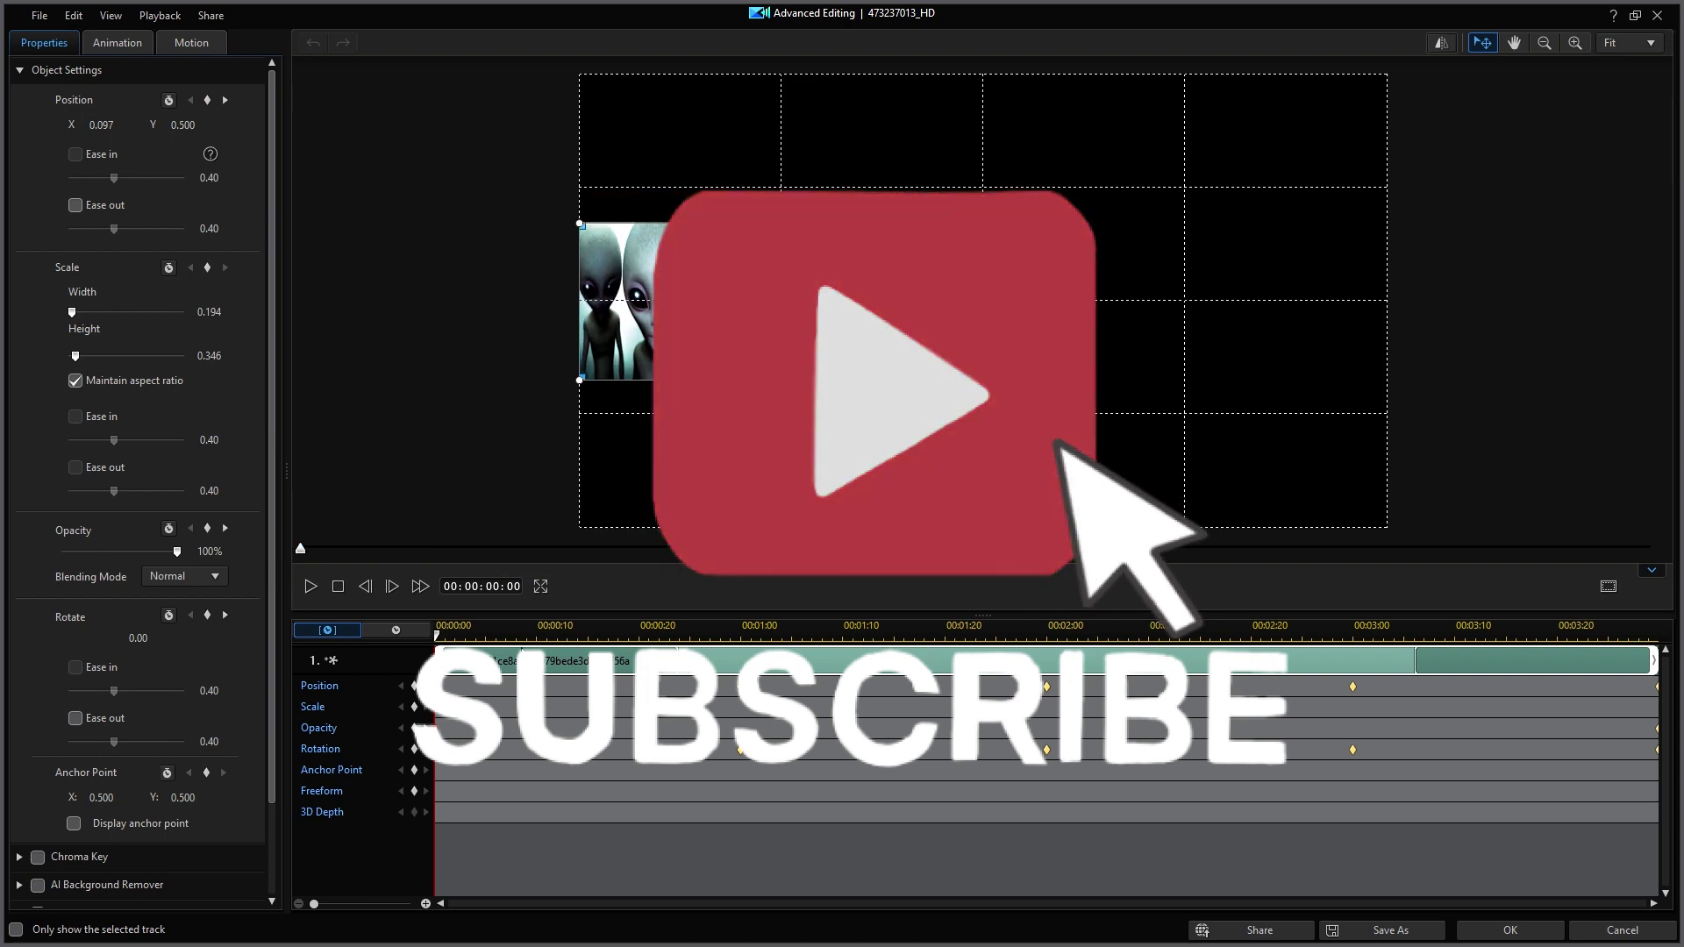